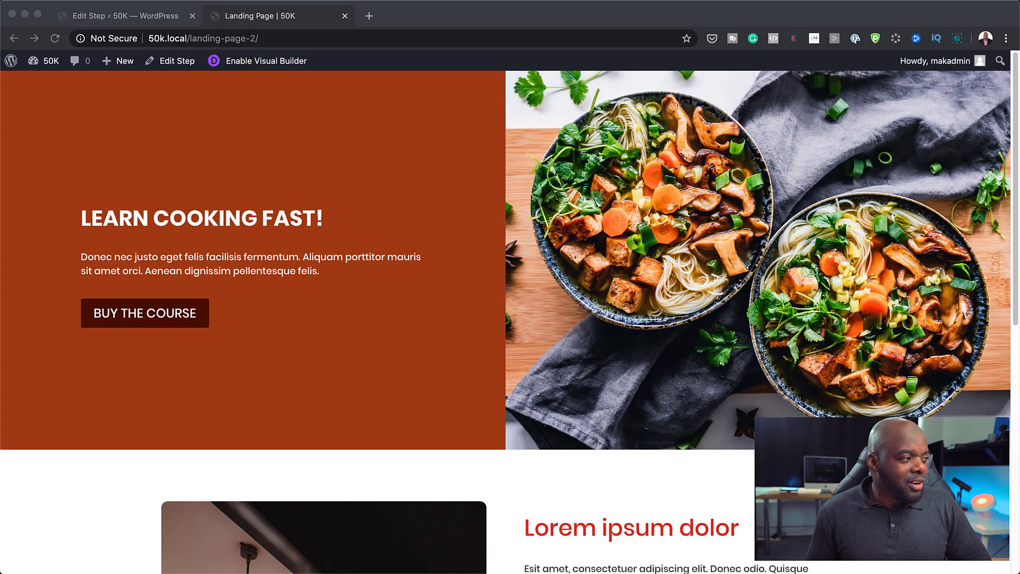
Step: Check which page the landing page's BUY THE COURSE button leads to and review the sections further down the landing page
left_click(150, 316)
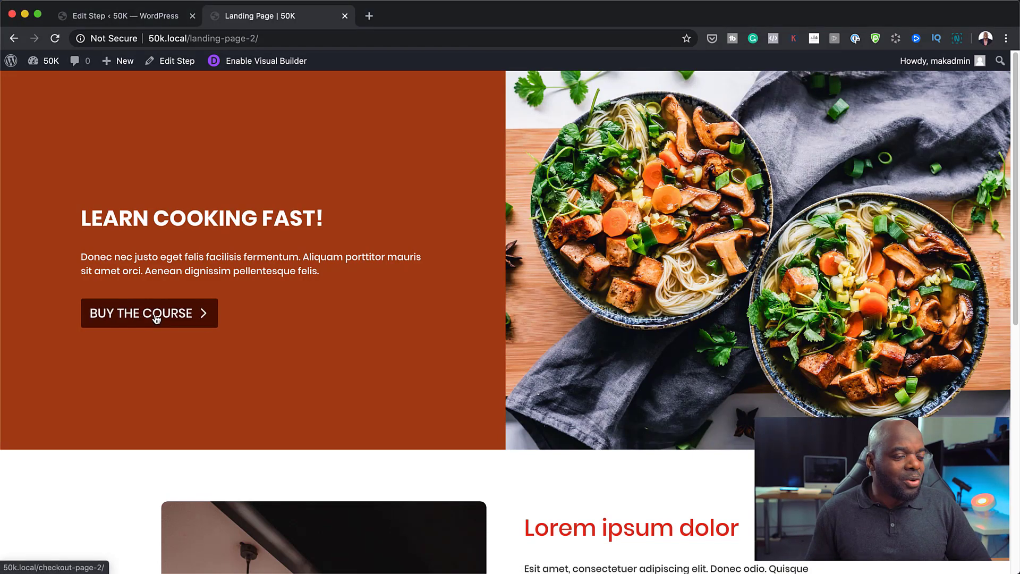
left_click(156, 318)
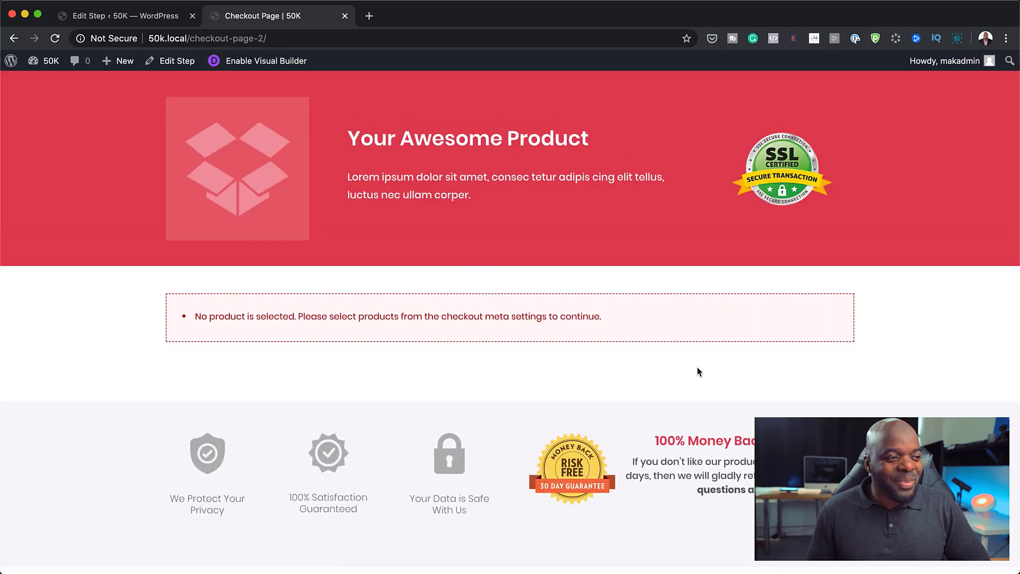
left_click(15, 39)
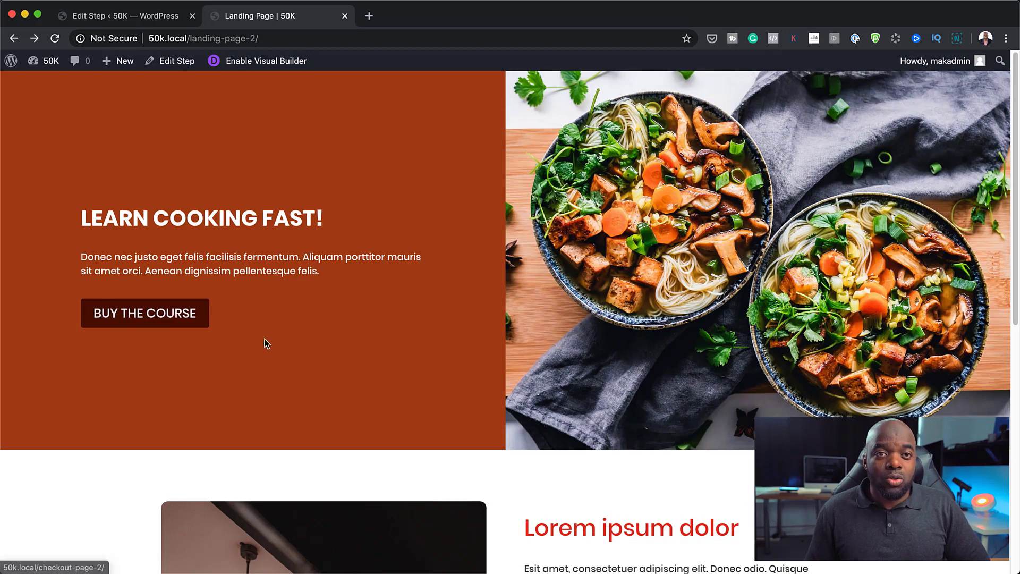
scroll(273, 367, "down", 7)
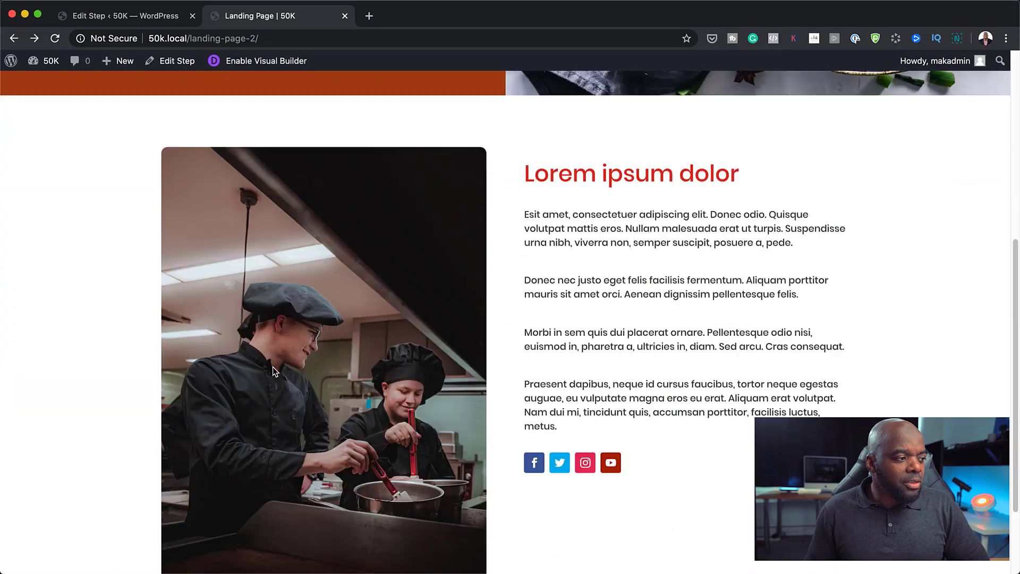
scroll(273, 367, "down", 1)
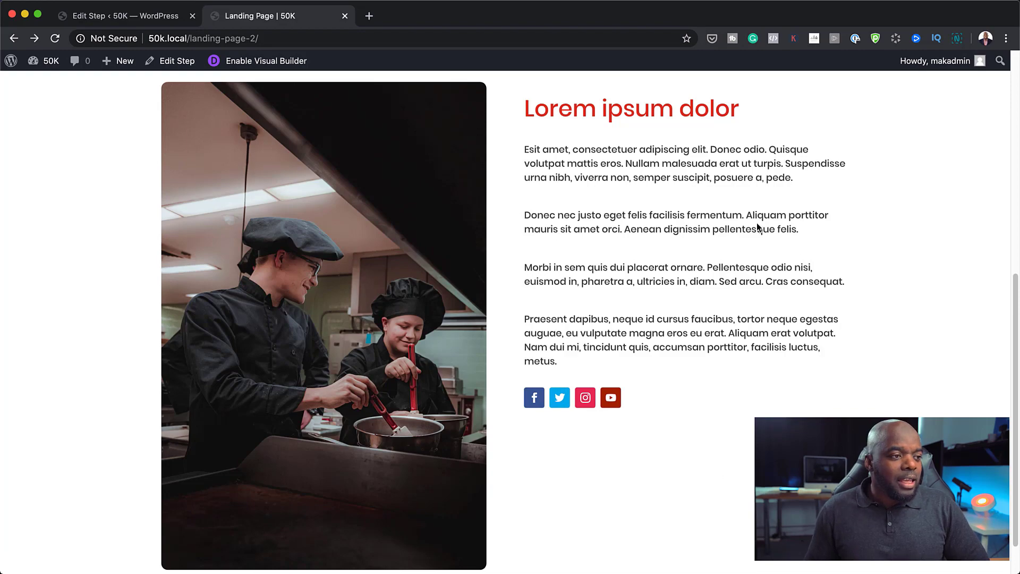
scroll(731, 311, "up", 8)
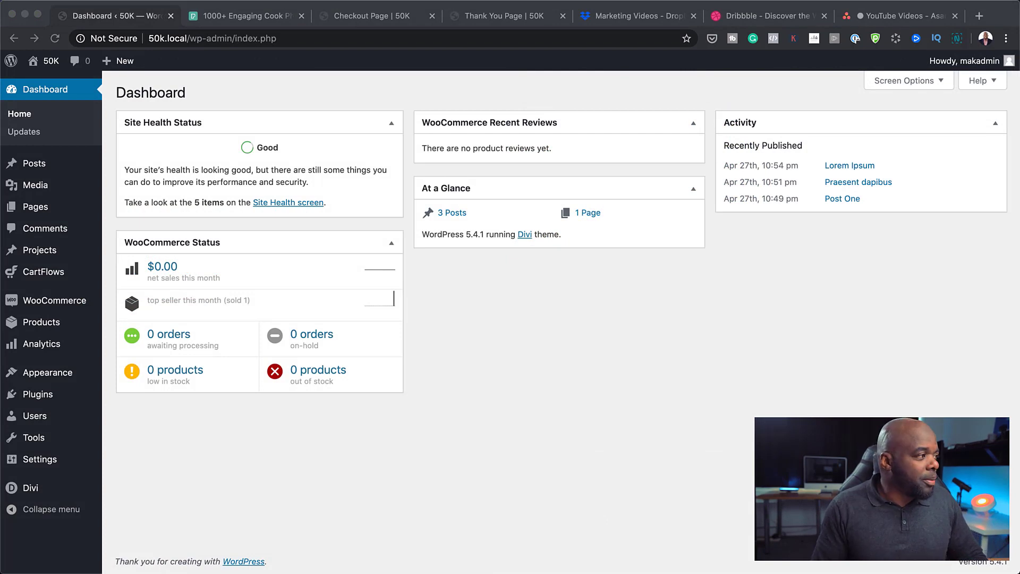
Step: Create a new WordPress page titled "Cooking Course" and open it in the Divi Builder
mouse_move(37, 208)
left_click(127, 226)
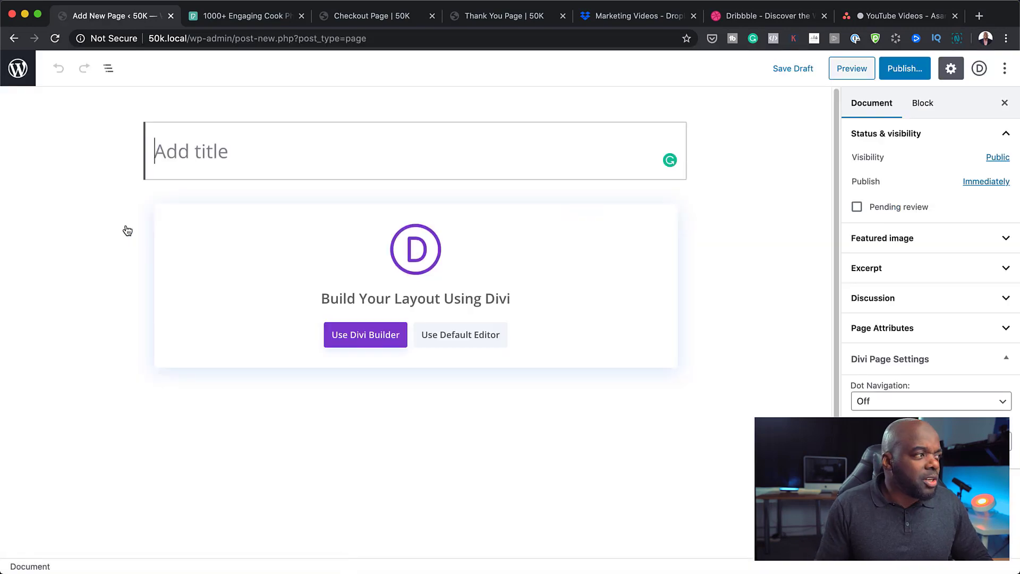
type("Cooking Course")
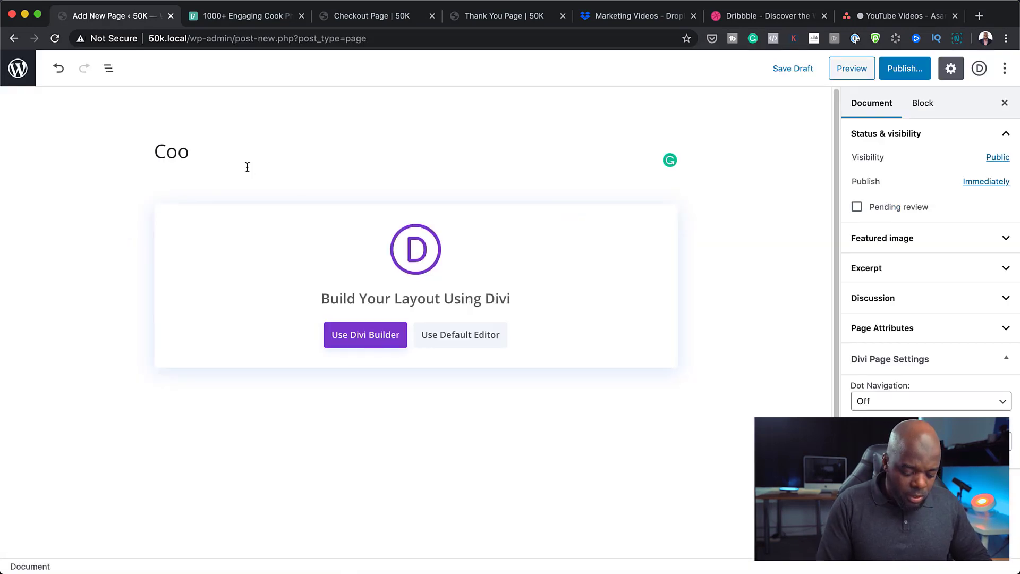
left_click(361, 340)
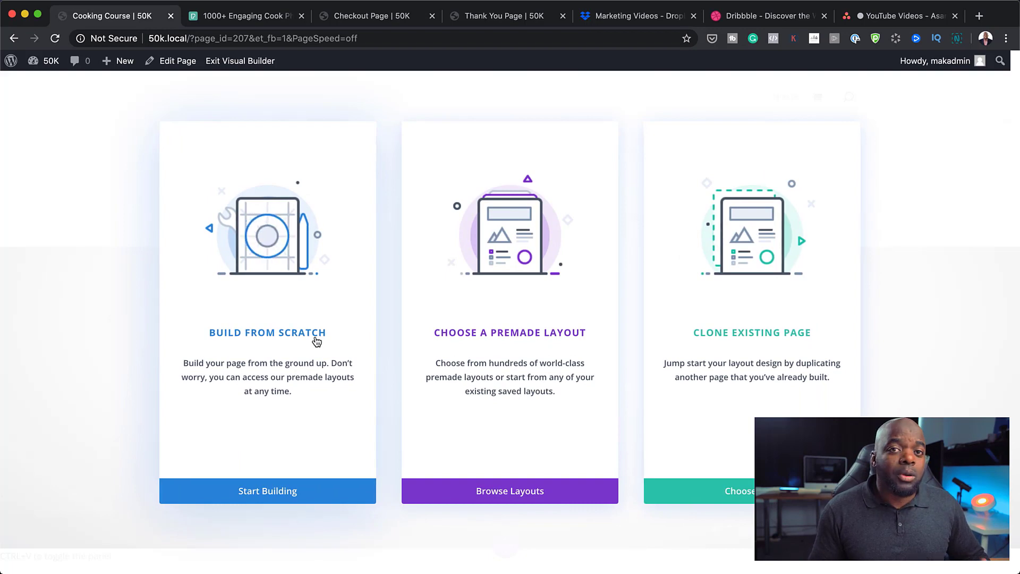
Step: Start building the page from scratch with a row of two equal columns, without adding a module yet
left_click(273, 490)
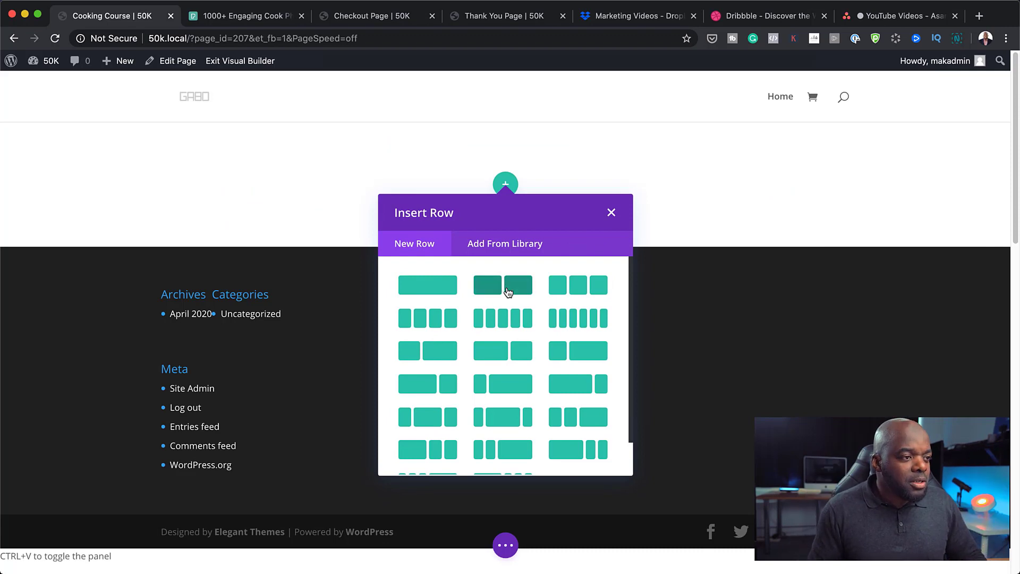
left_click(508, 292)
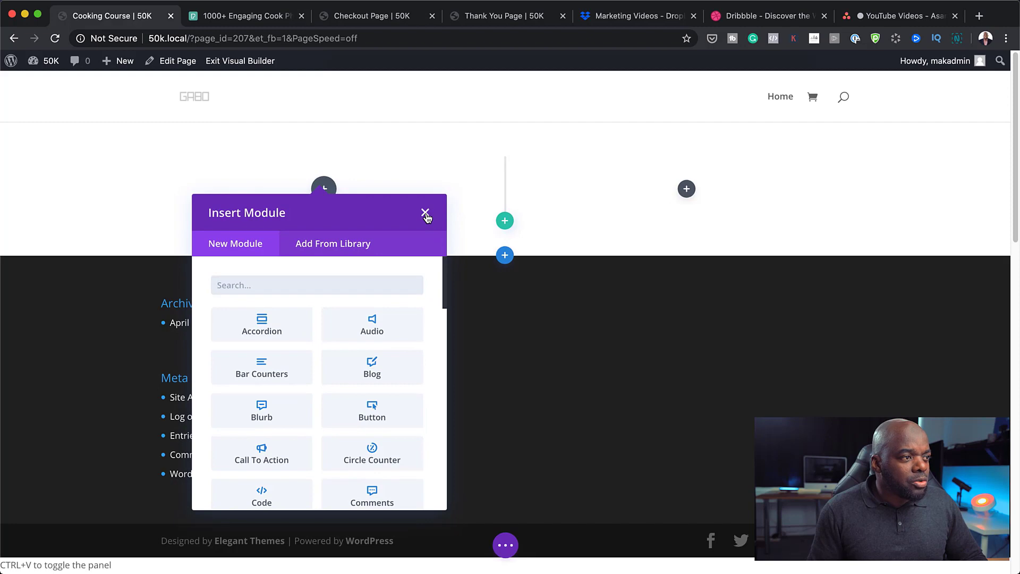
left_click(425, 213)
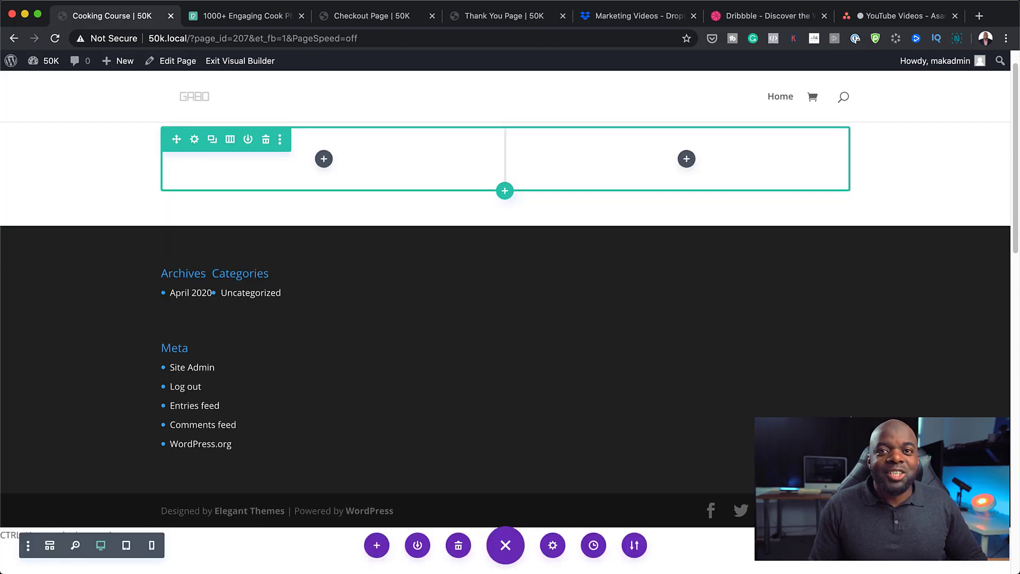
Step: Show the page's layers, expand the section, and set its row's width and max width to 100%
key("ctrl+shift+l")
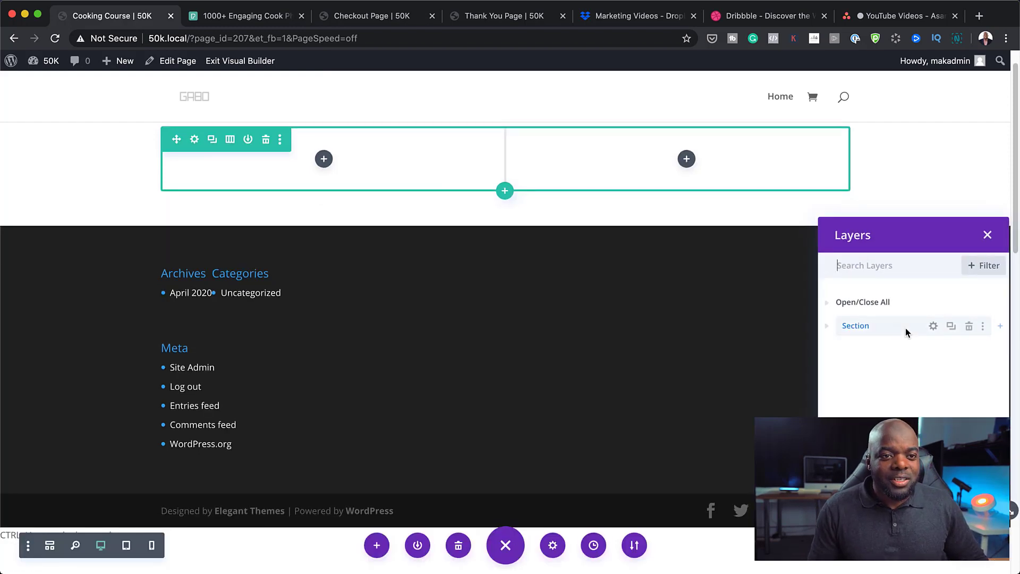
left_click(827, 327)
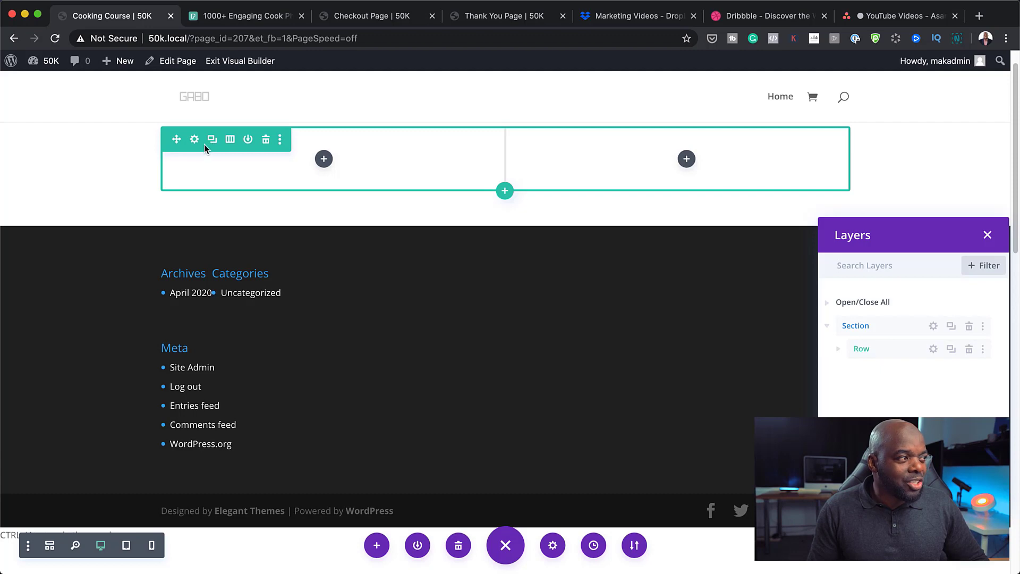
left_click(934, 348)
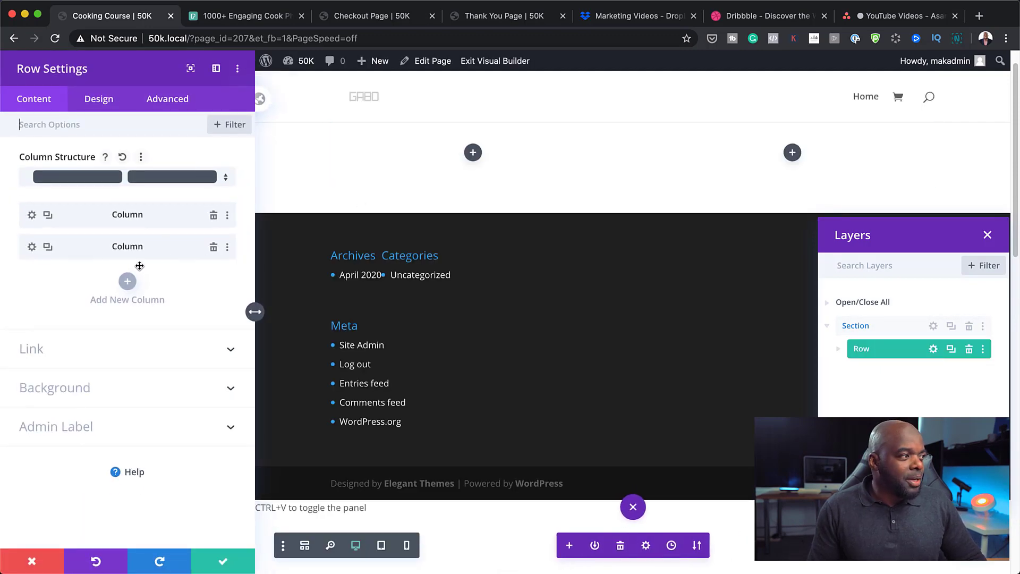
left_click(100, 102)
left_click(68, 161)
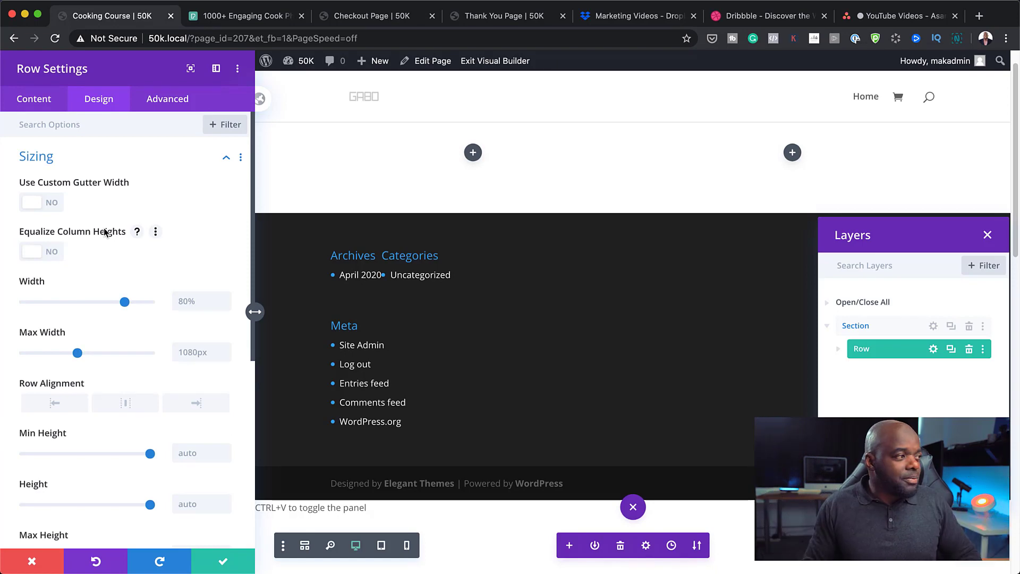
left_click_drag(124, 301, 158, 307)
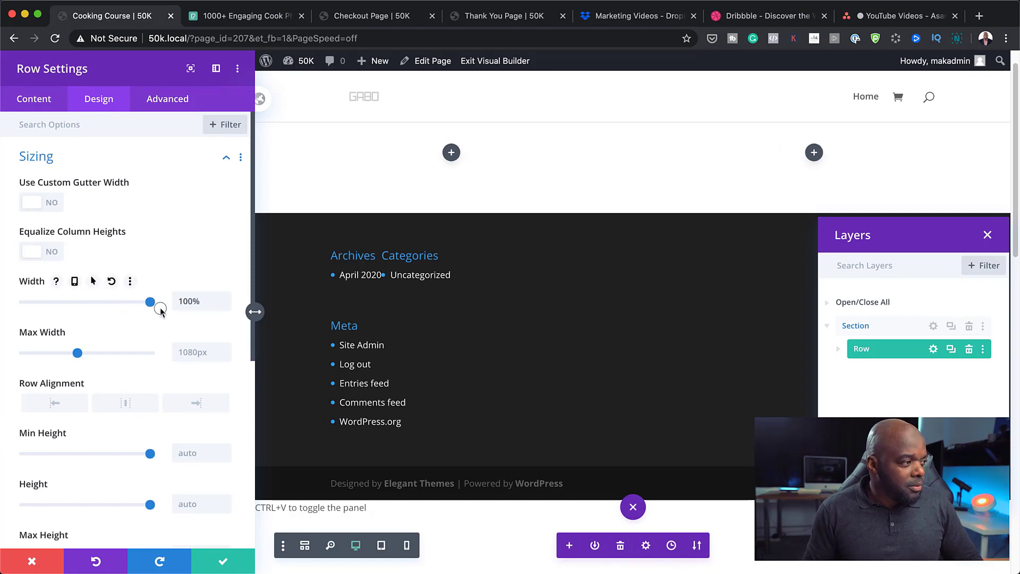
double_click(188, 352)
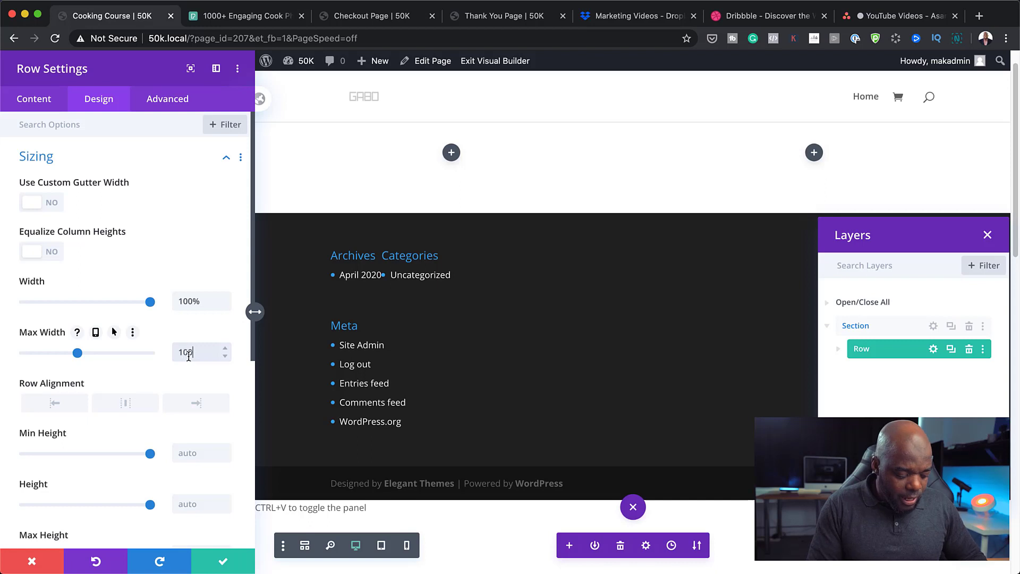
type("100%")
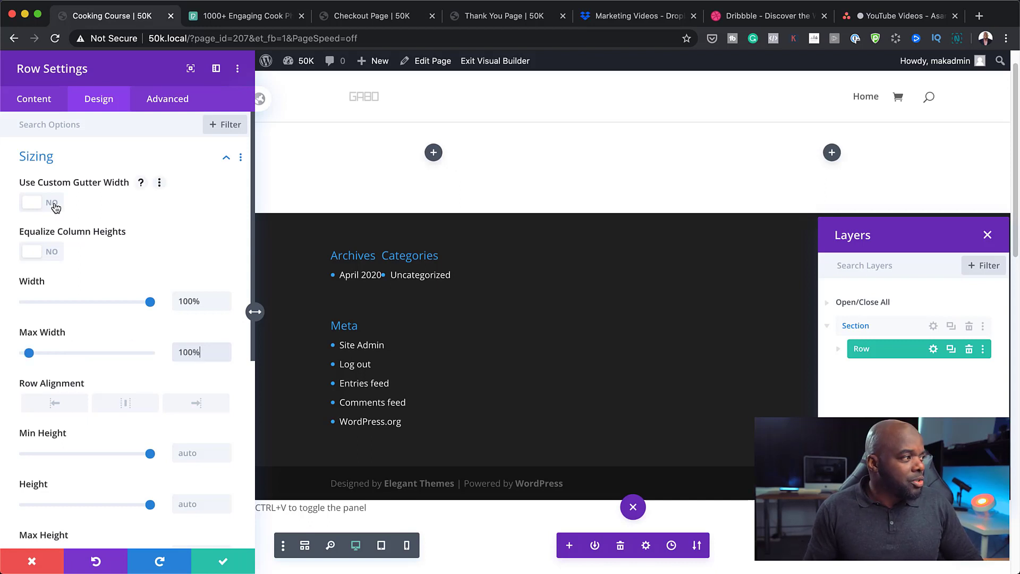
Step: Equalize the row's column heights and give the row a custom gutter width of 1
left_click(51, 251)
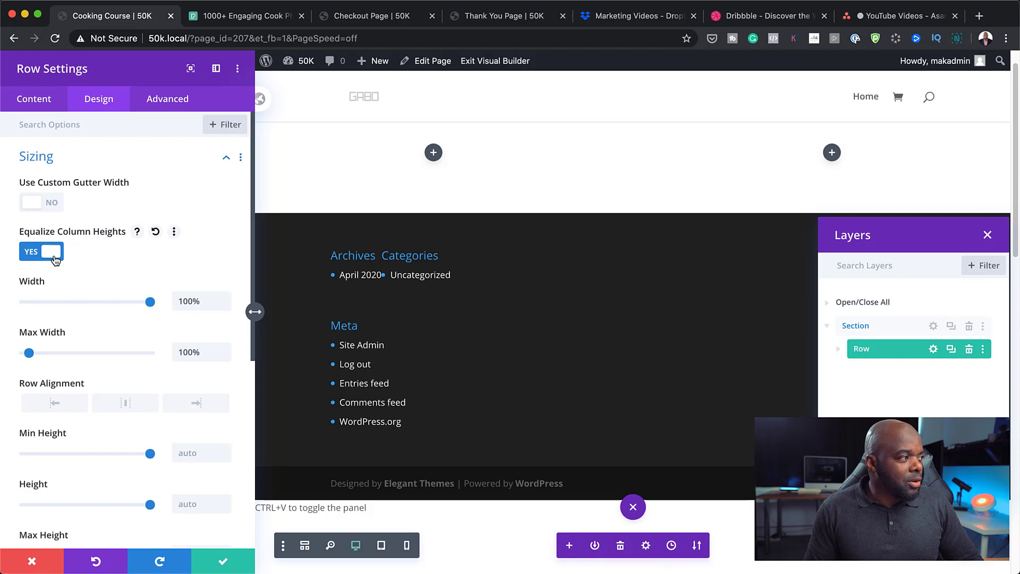
left_click(51, 203)
left_click_drag(109, 252, 22, 255)
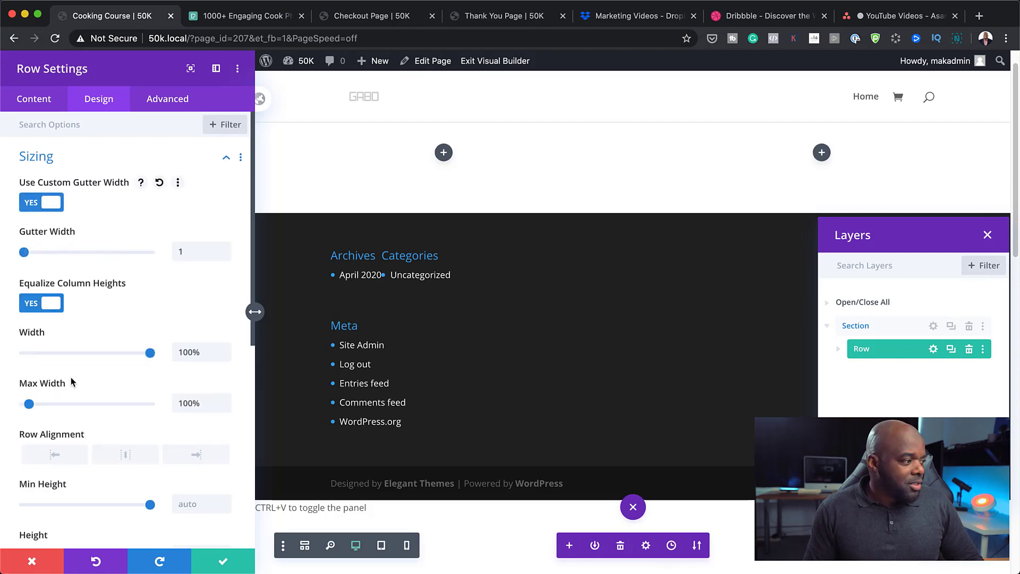
Step: Add the custom CSS "display: flex; align-items: center;" to the row's main element and save the row settings
left_click(168, 100)
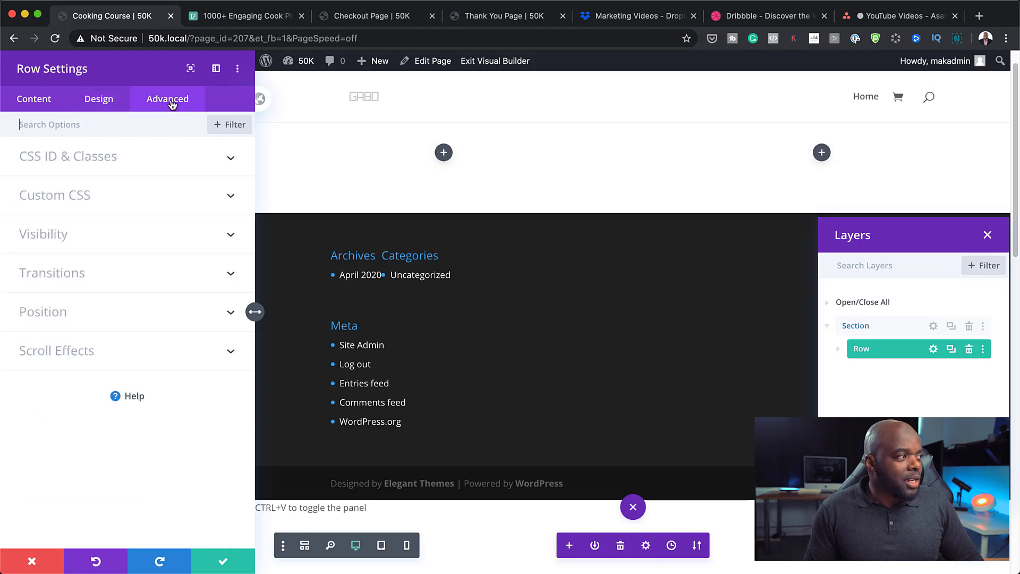
left_click(63, 197)
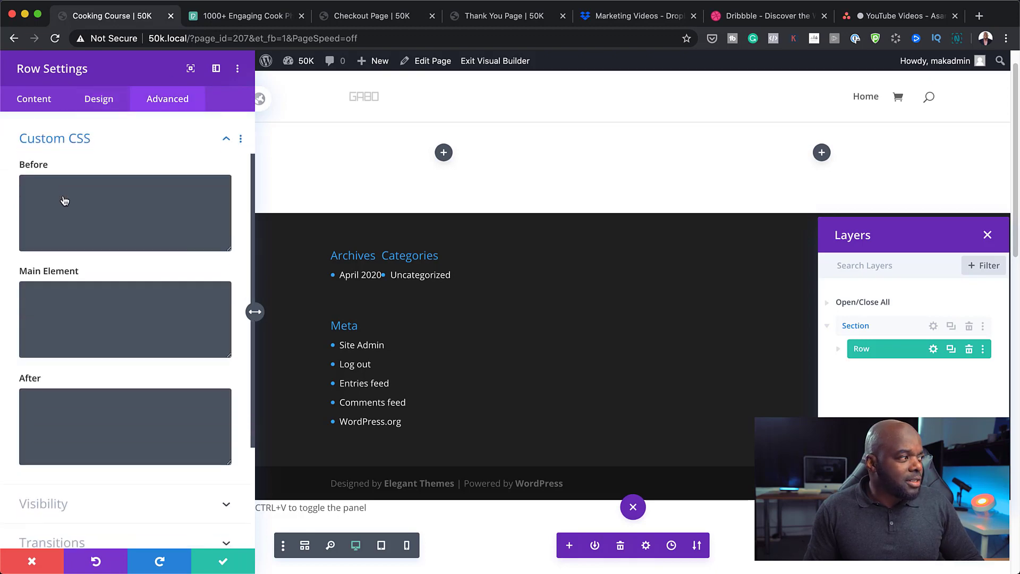
left_click(57, 288)
type("display: flex; align-items: center;")
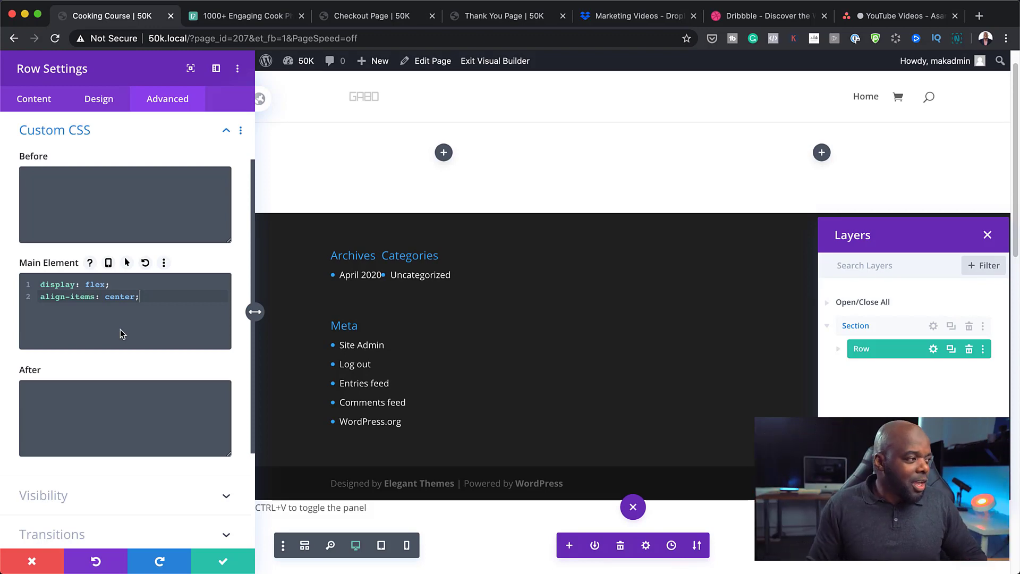
left_click(224, 567)
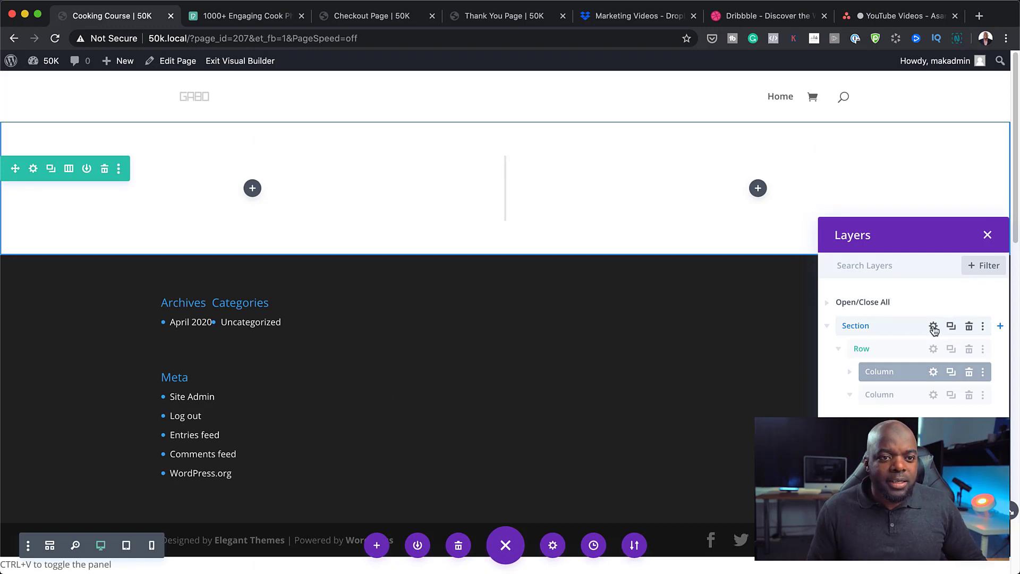
Step: Set the section's top and bottom padding to linked values of 0px and save the section settings
left_click(934, 326)
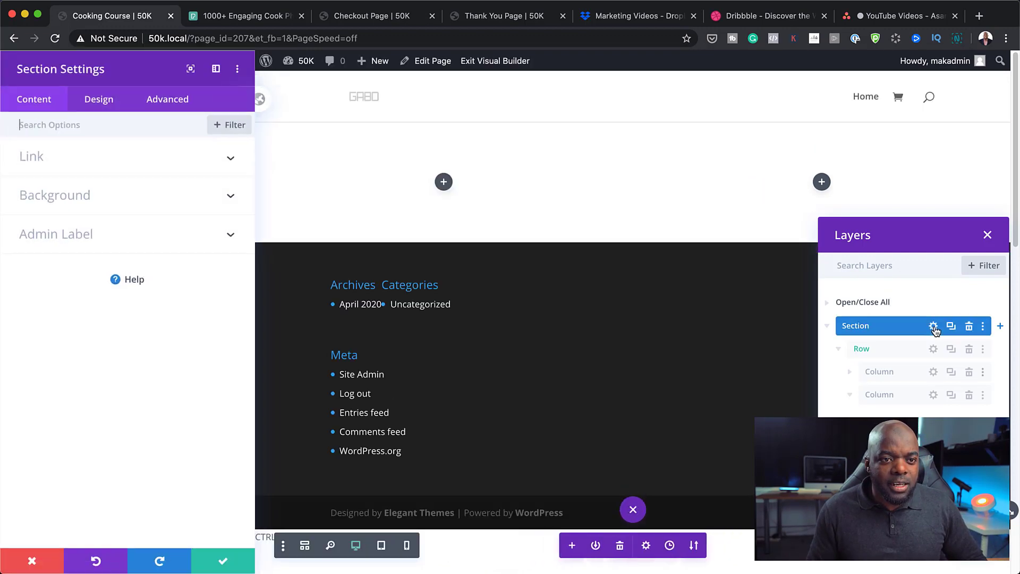
left_click(100, 102)
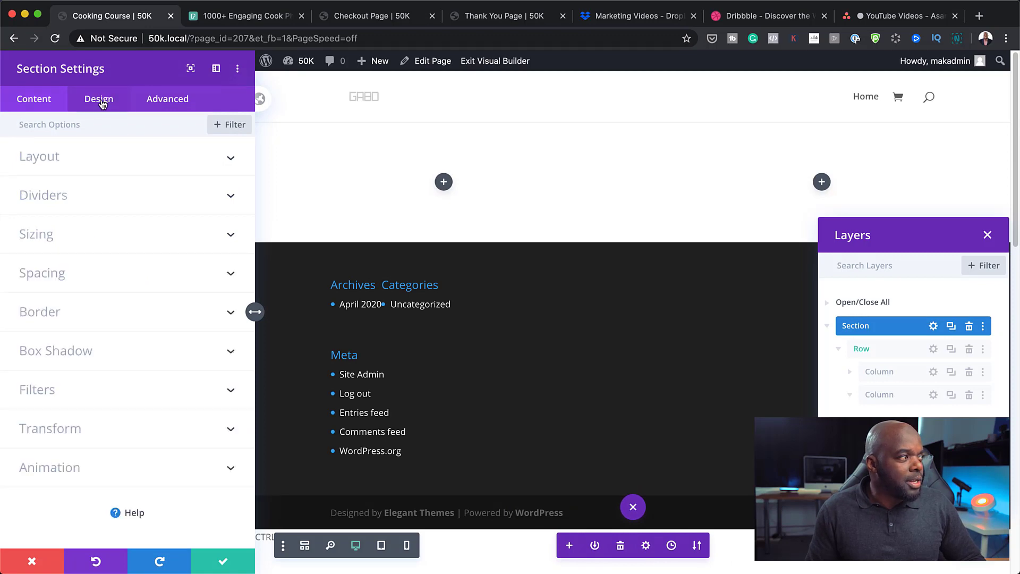
left_click(48, 236)
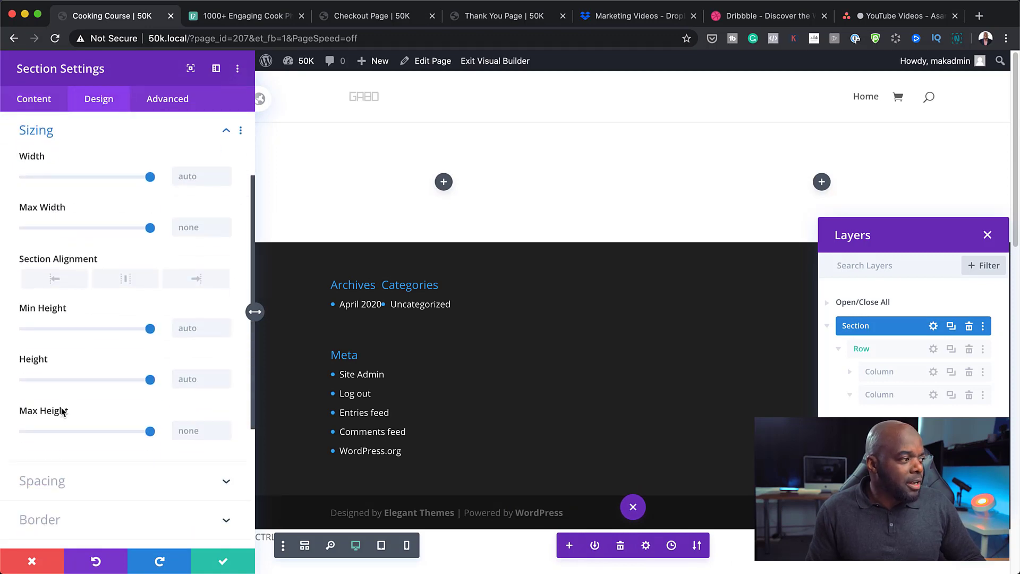
left_click(53, 483)
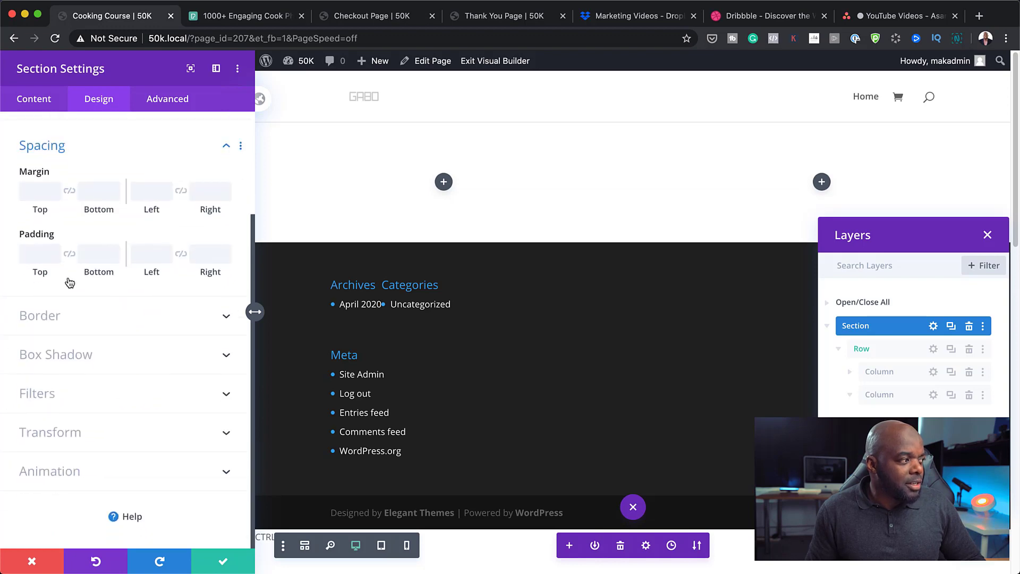
left_click(32, 253)
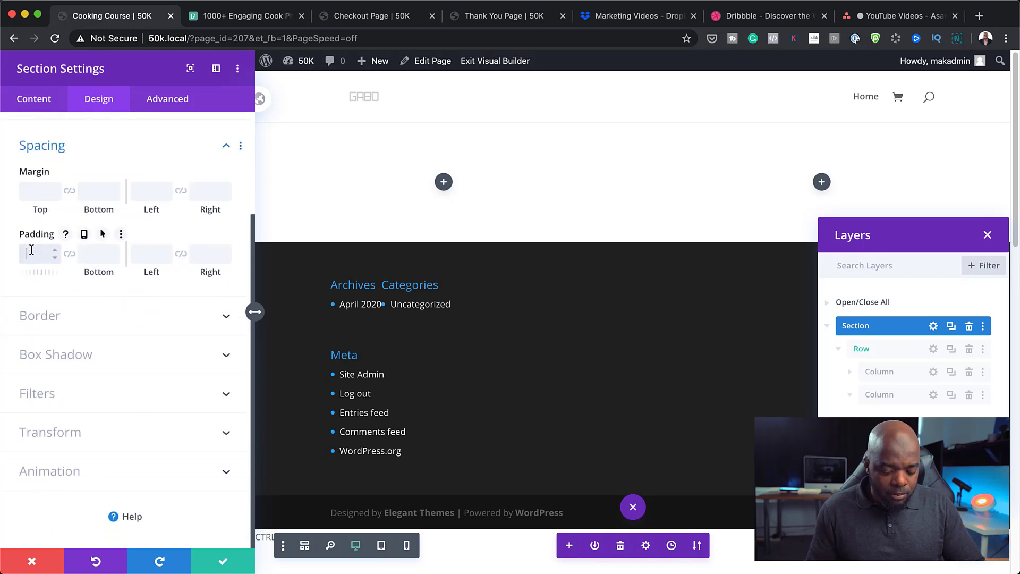
left_click(70, 256)
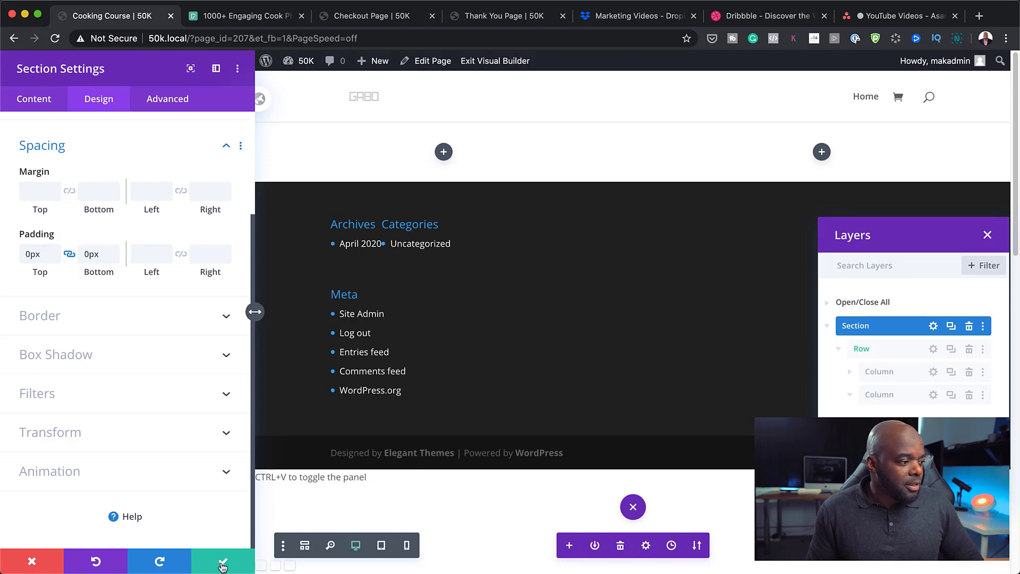
left_click(223, 561)
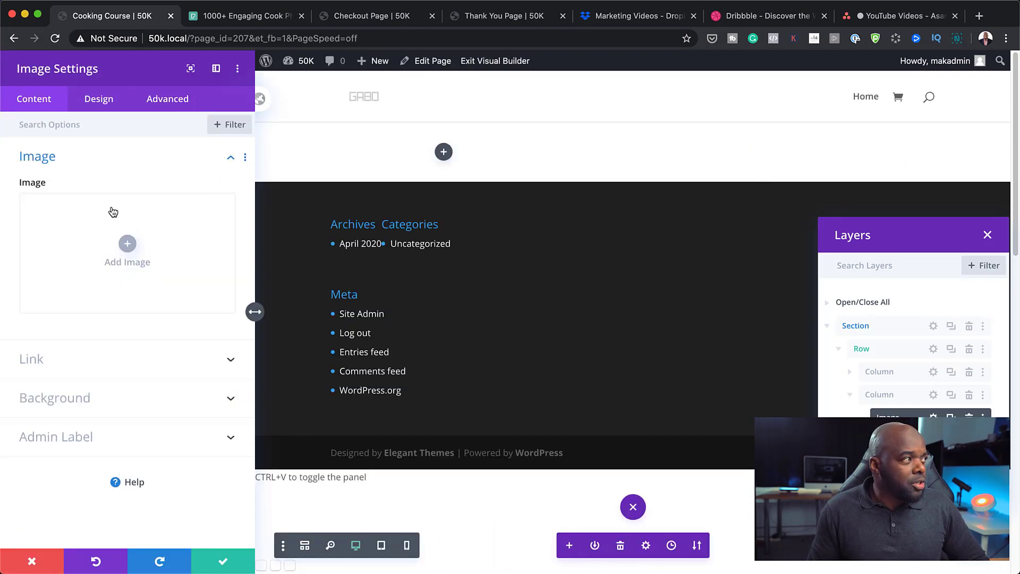
Step: Fill the second column's image module with vegetable-salad-3026808-scaled.jpg from the media library
left_click(127, 243)
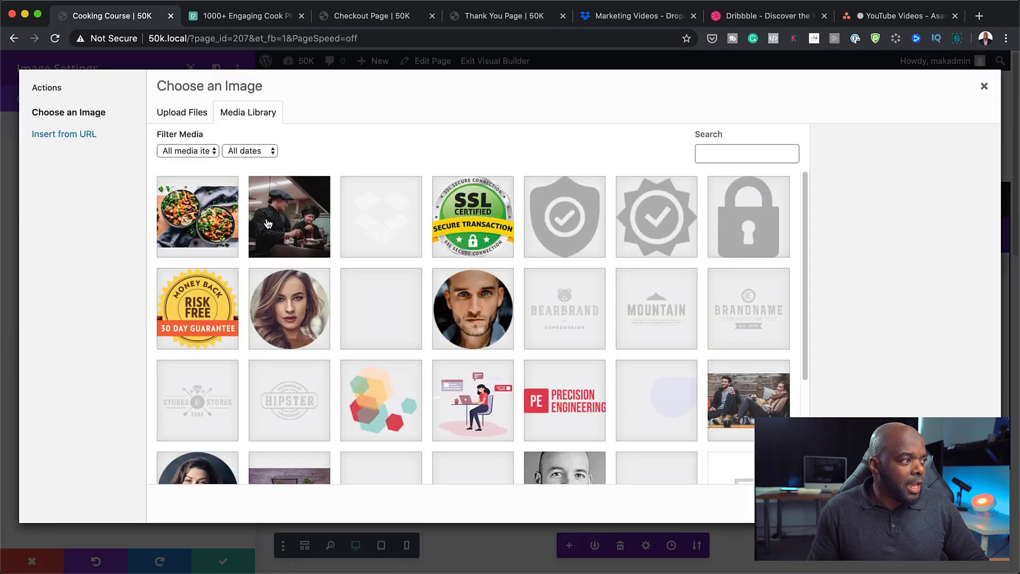
left_click(204, 226)
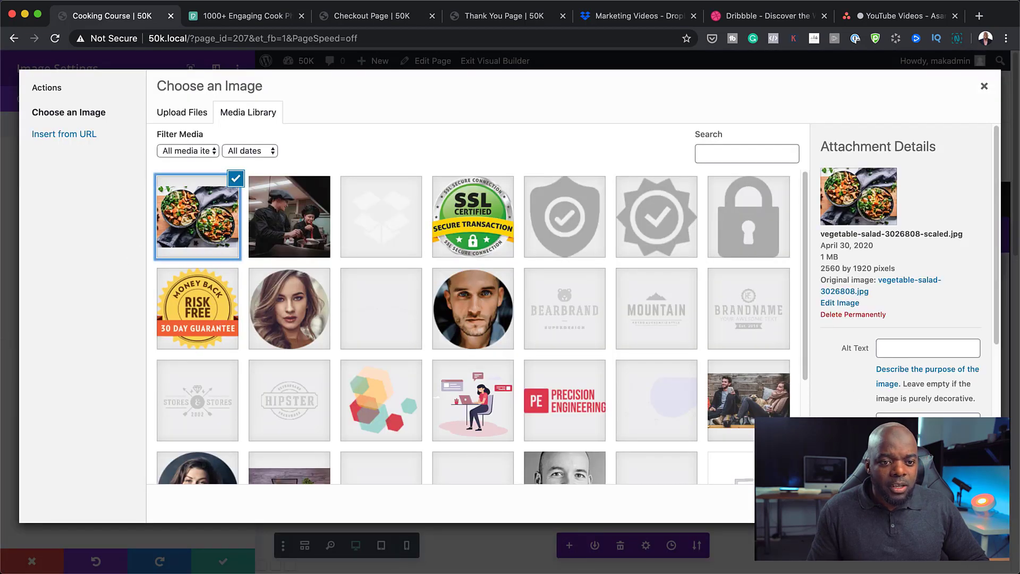
left_click(951, 503)
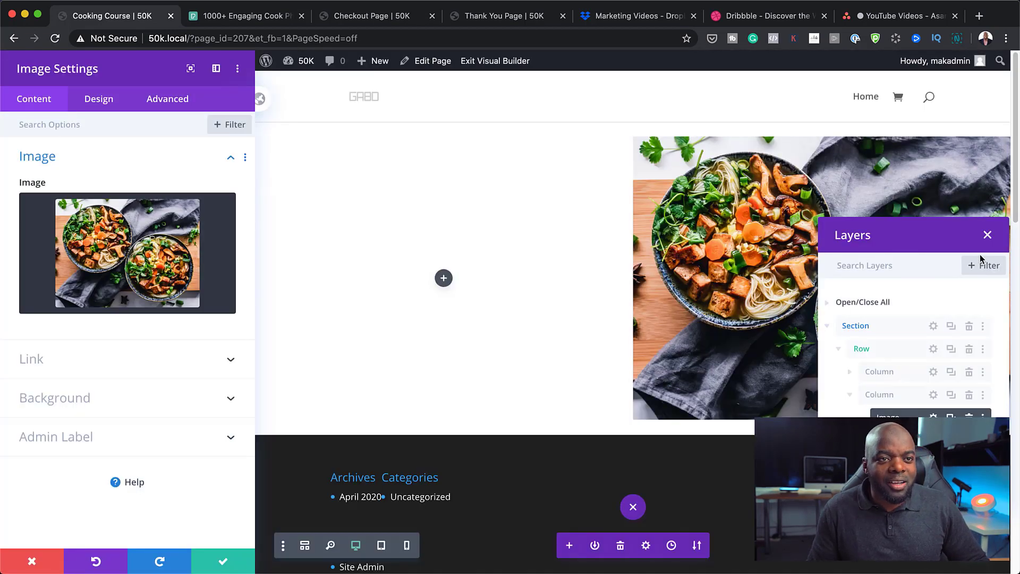
Step: Save the image module settings and move the floating Layers window clear of the centre of the page
left_click_drag(939, 234, 455, 334)
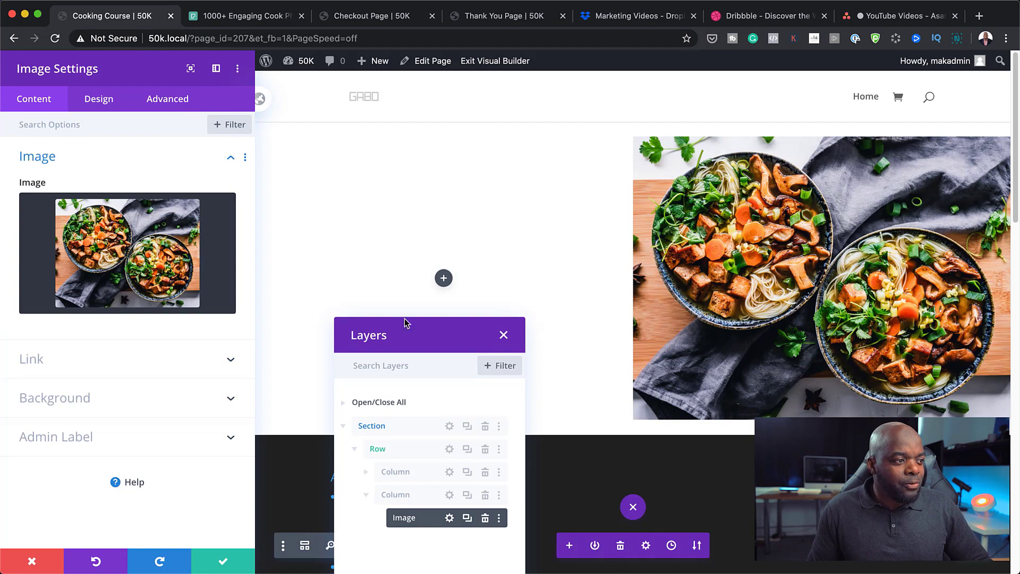
left_click_drag(421, 335, 779, 288)
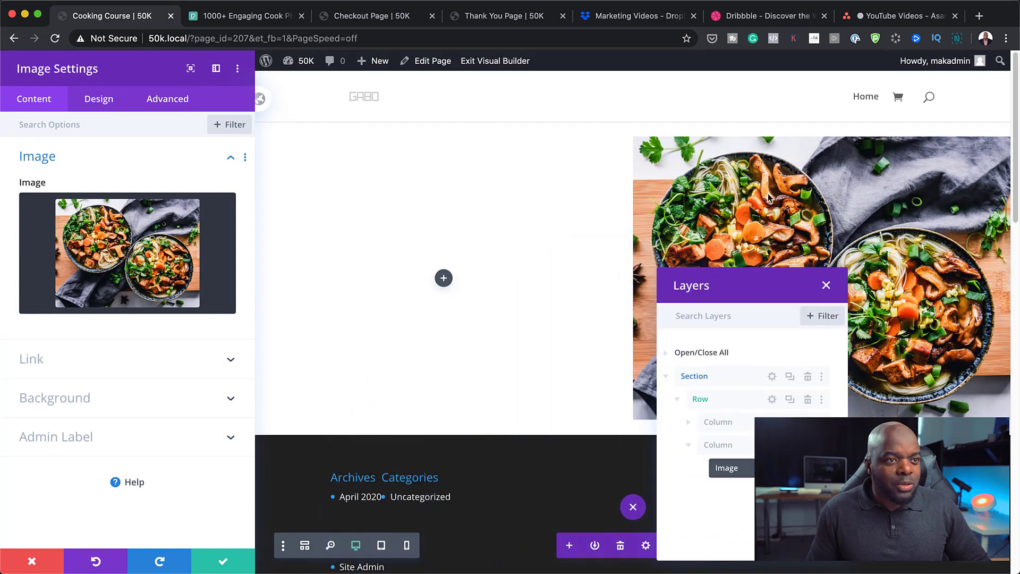
left_click(224, 566)
left_click_drag(790, 294, 913, 208)
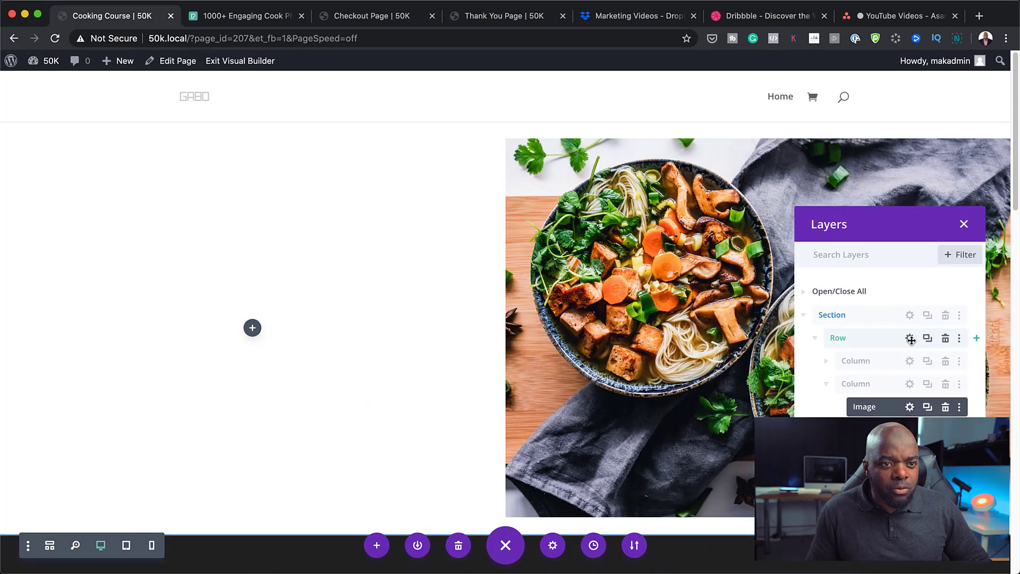
Step: Set the section's top and bottom margin to linked values of 0px and save the section settings
left_click(910, 314)
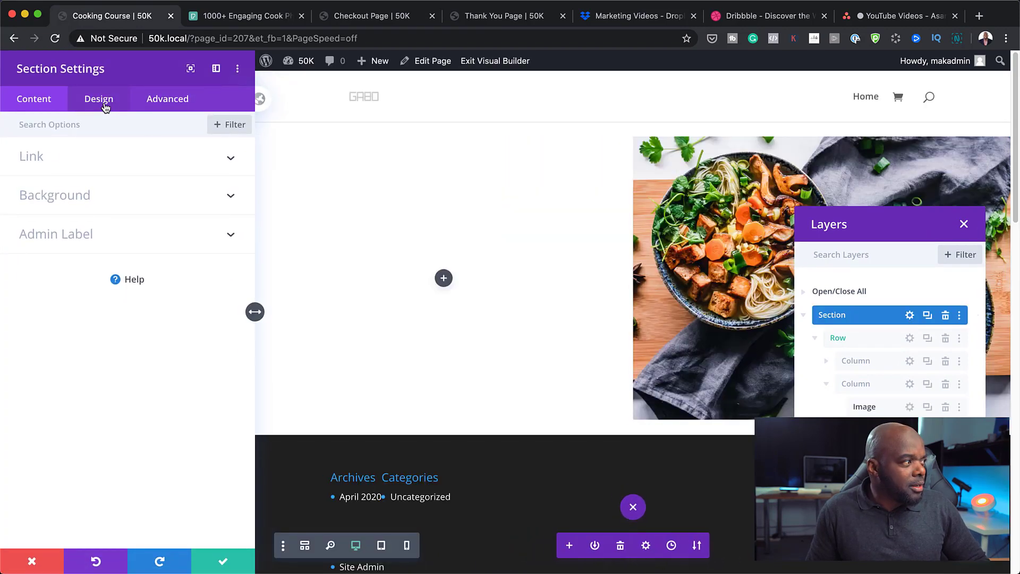
left_click(105, 105)
left_click(47, 280)
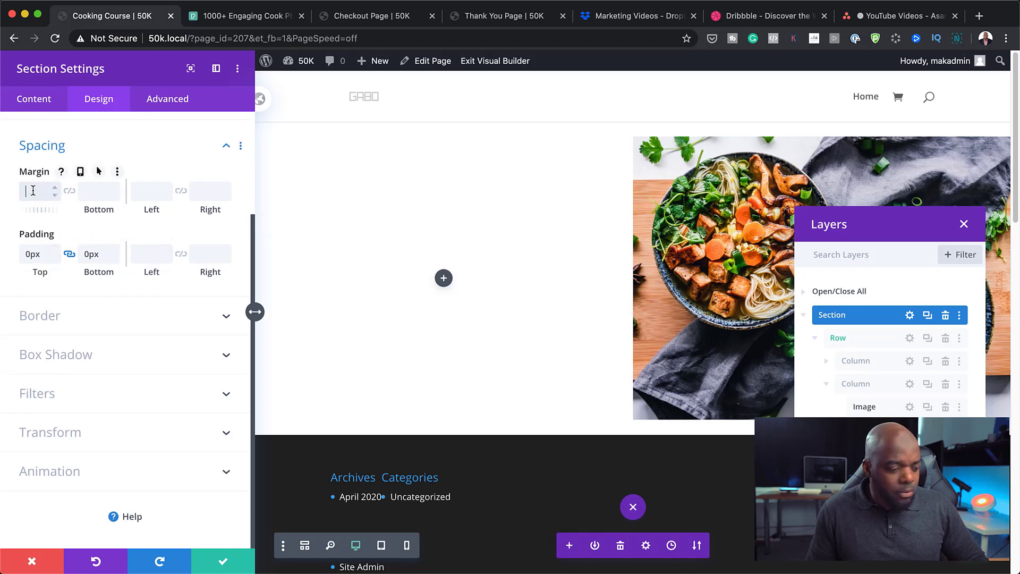
left_click(69, 192)
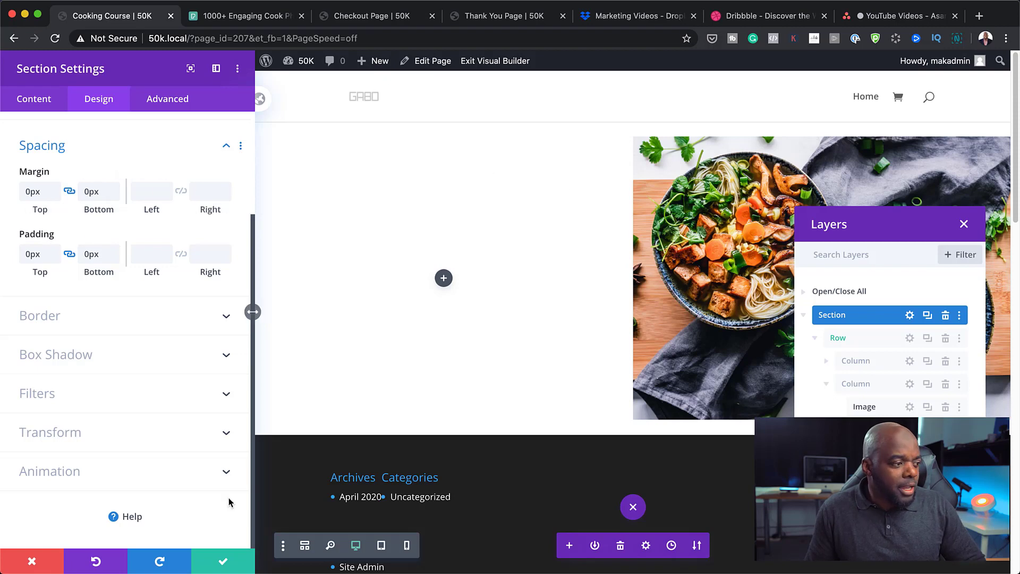
left_click(227, 562)
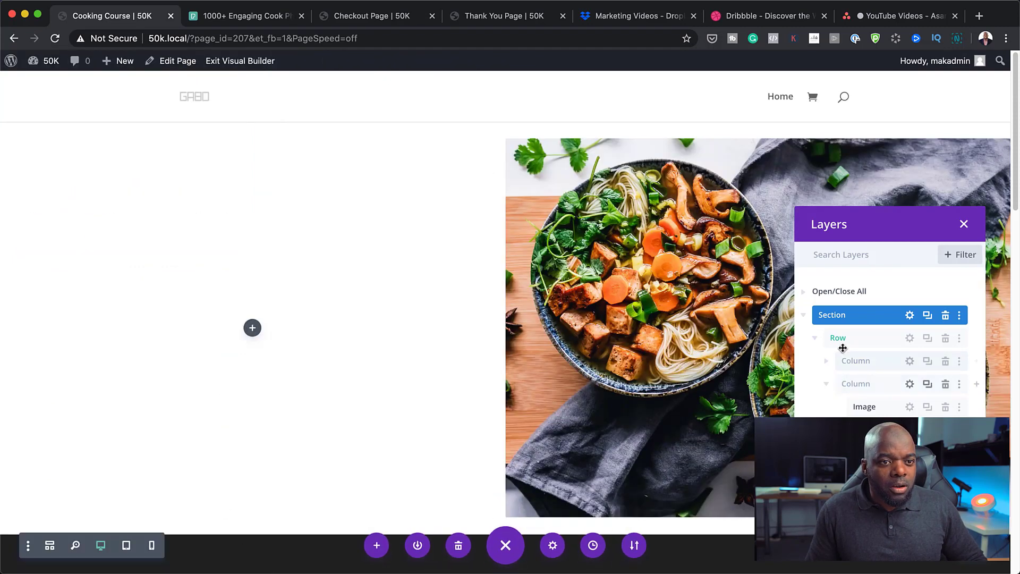
Step: Set the row's top and bottom padding to linked values of 0px and save the row settings
left_click(910, 339)
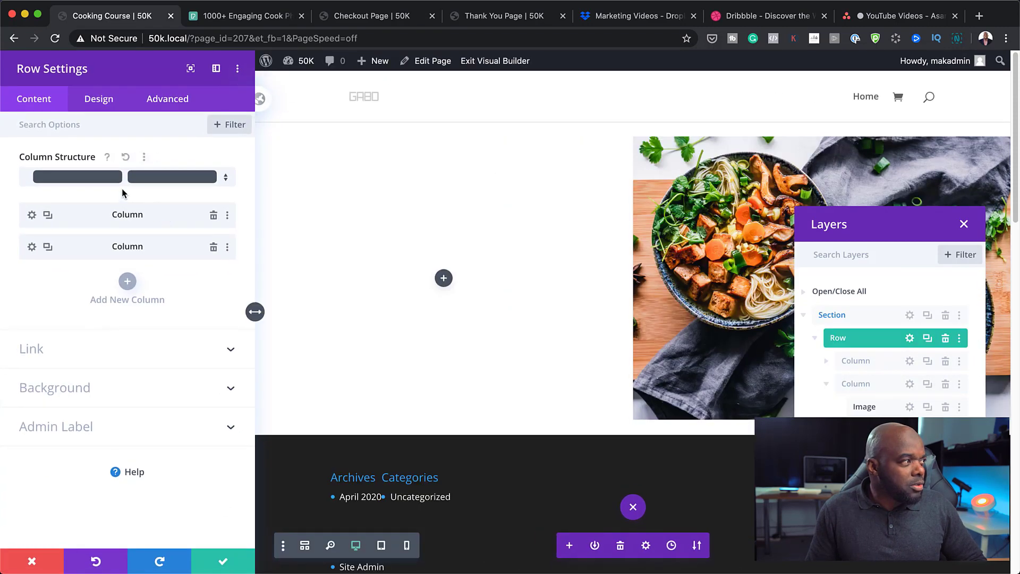
left_click(106, 102)
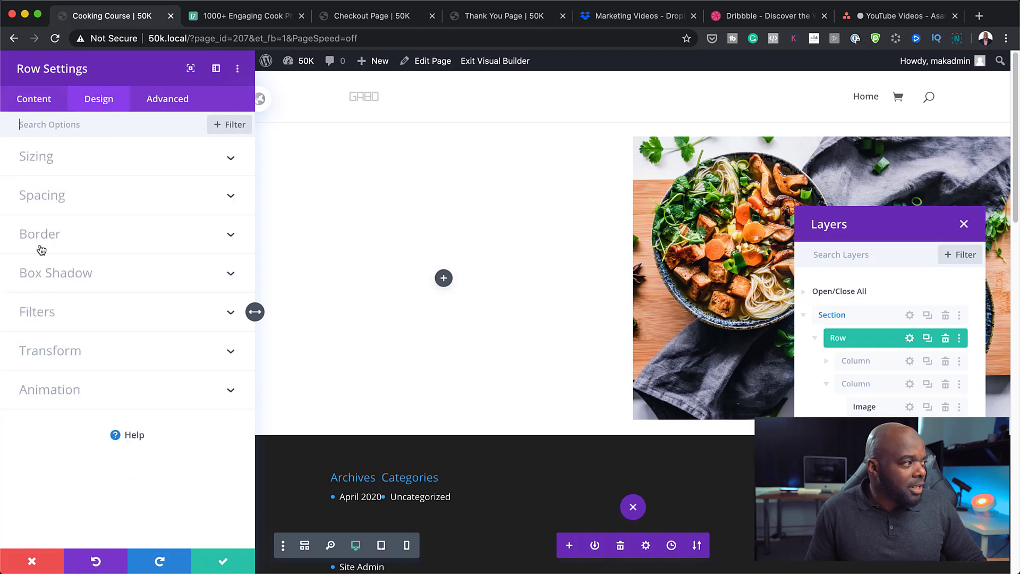
left_click(53, 198)
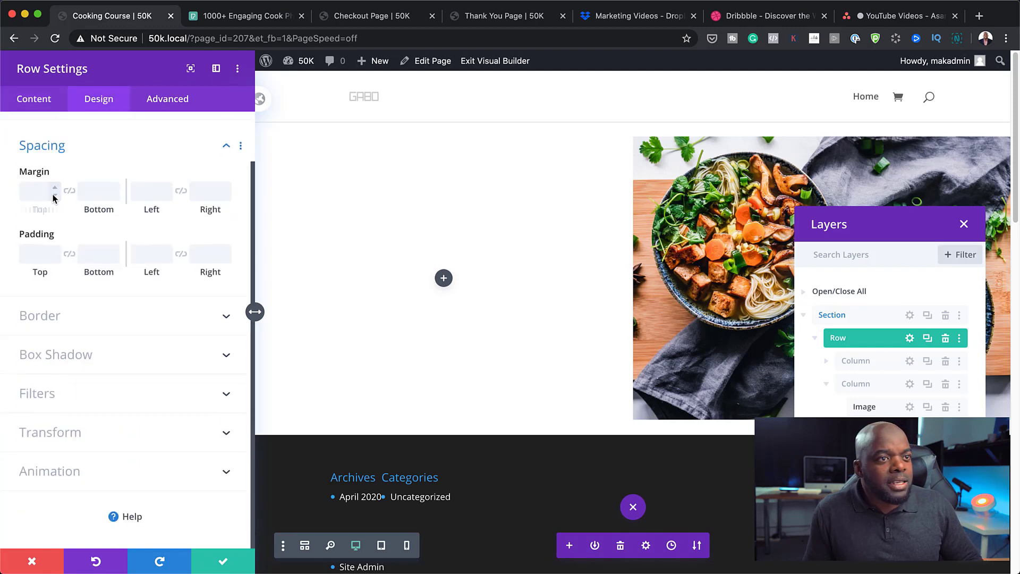
left_click(33, 254)
type("0")
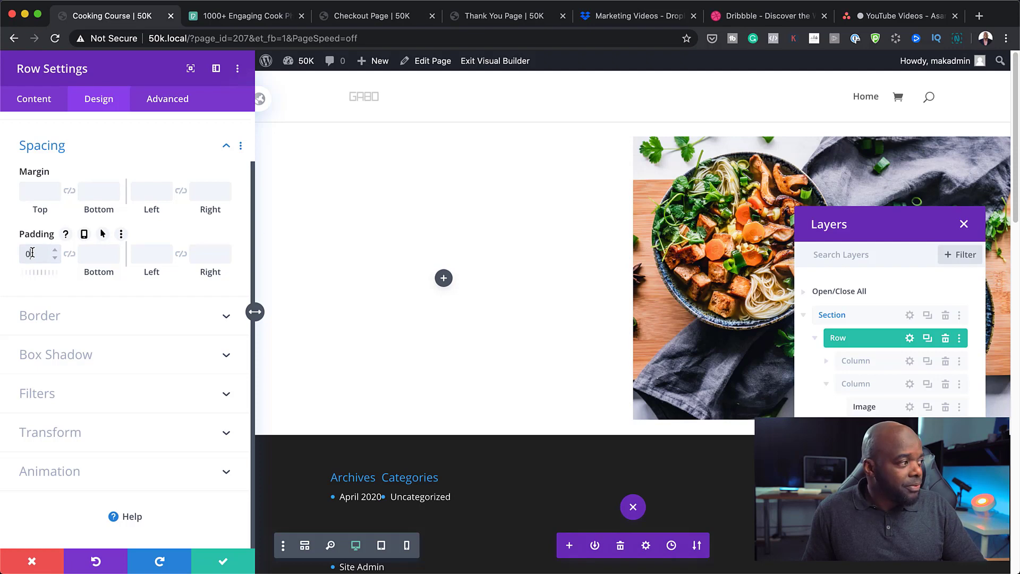
type("px")
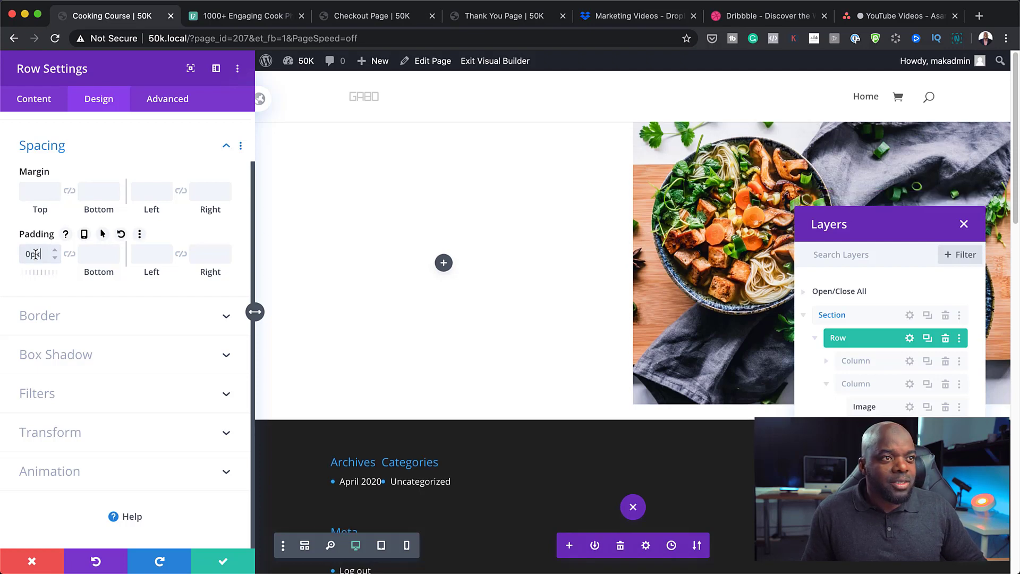
left_click(68, 254)
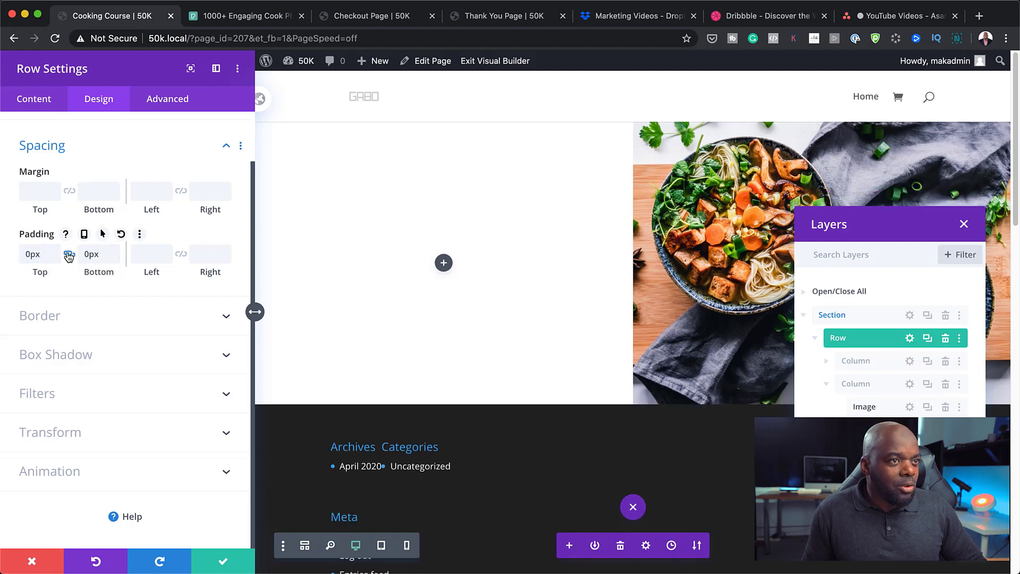
left_click(221, 563)
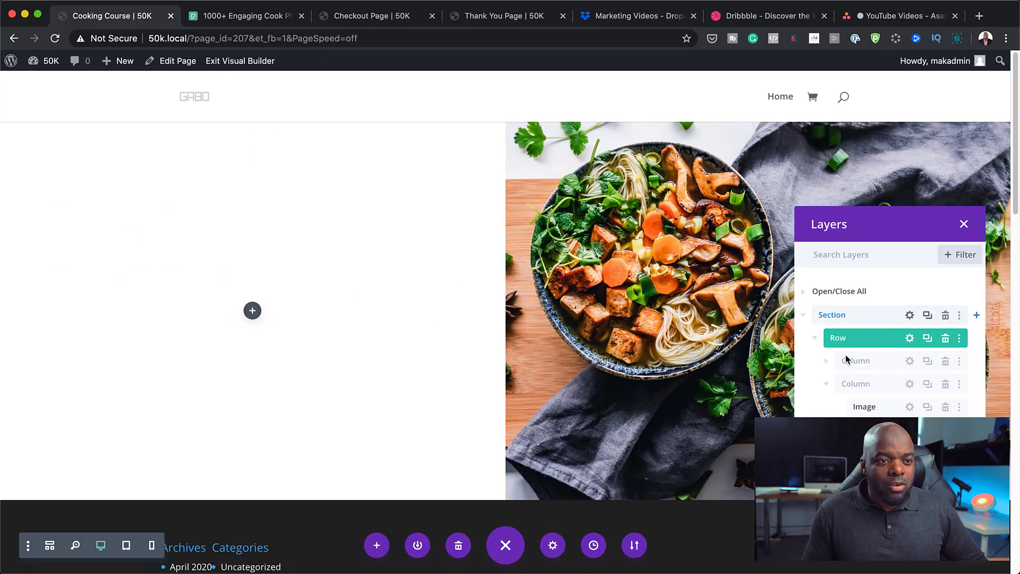
Step: Try giving the row's first column the brownish-orange background color #a53a00, saving the column and row settings
left_click(910, 361)
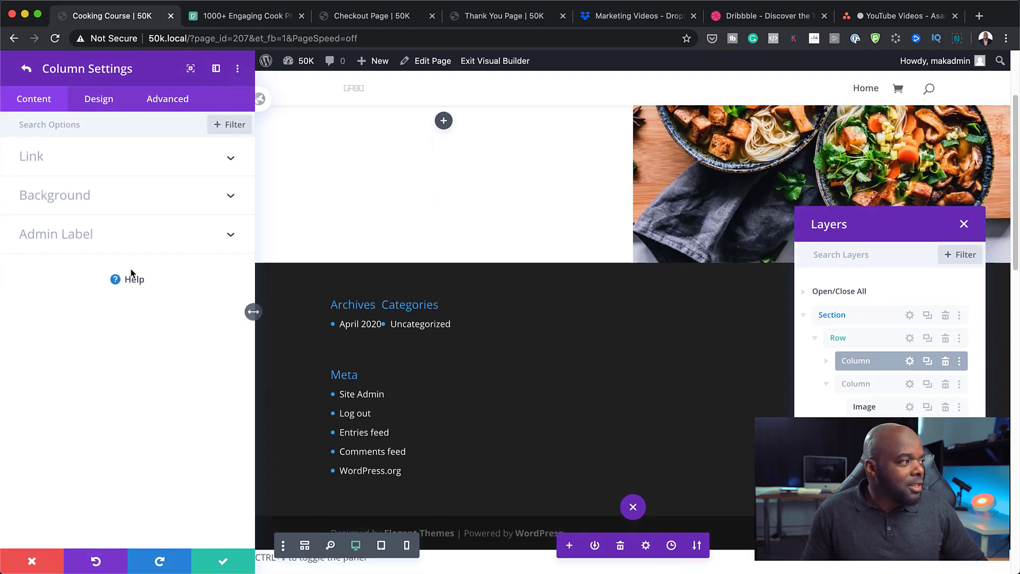
left_click(80, 199)
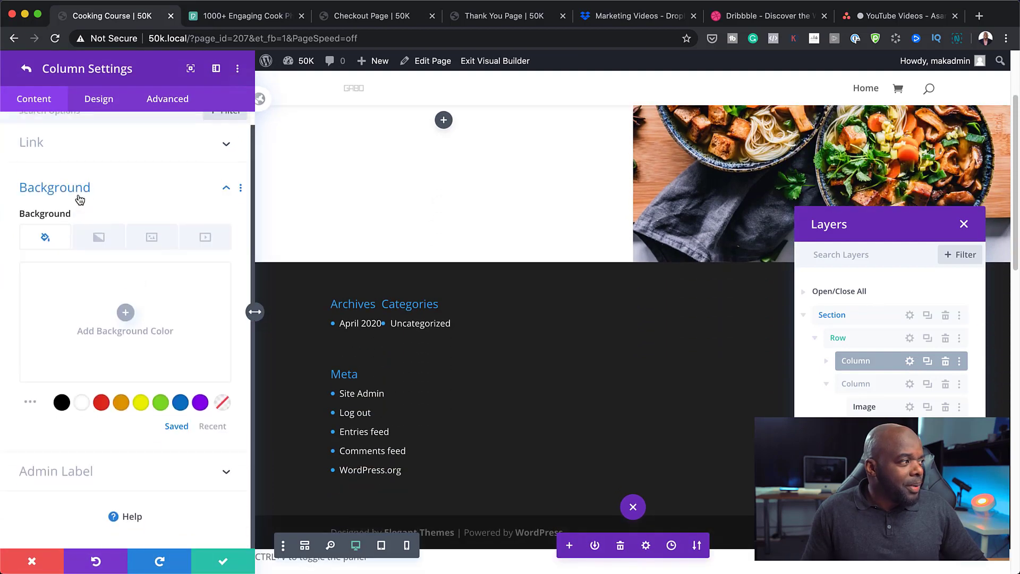
left_click(101, 402)
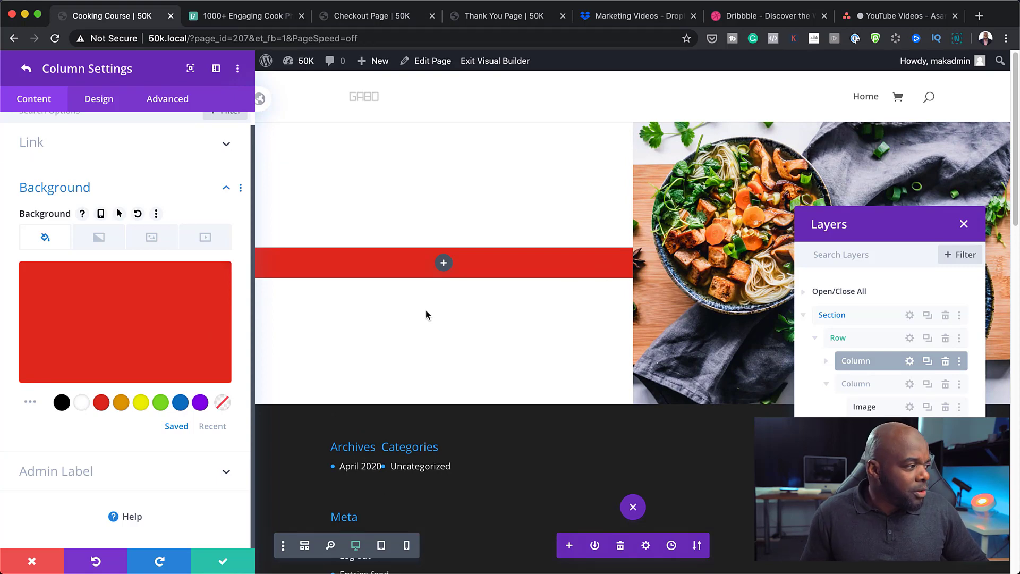
left_click(109, 311)
left_click_drag(20, 282, 32, 310)
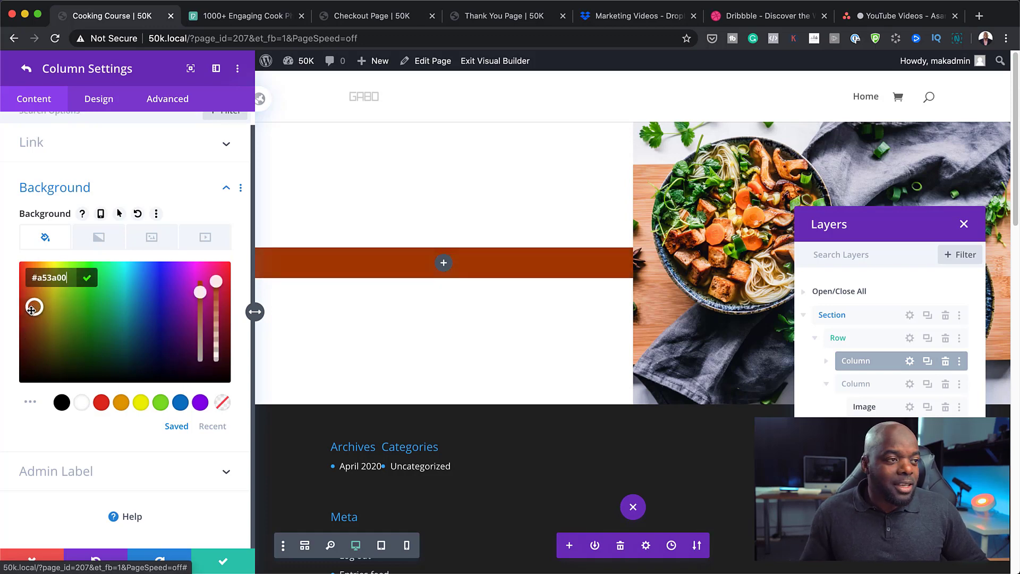
left_click(224, 564)
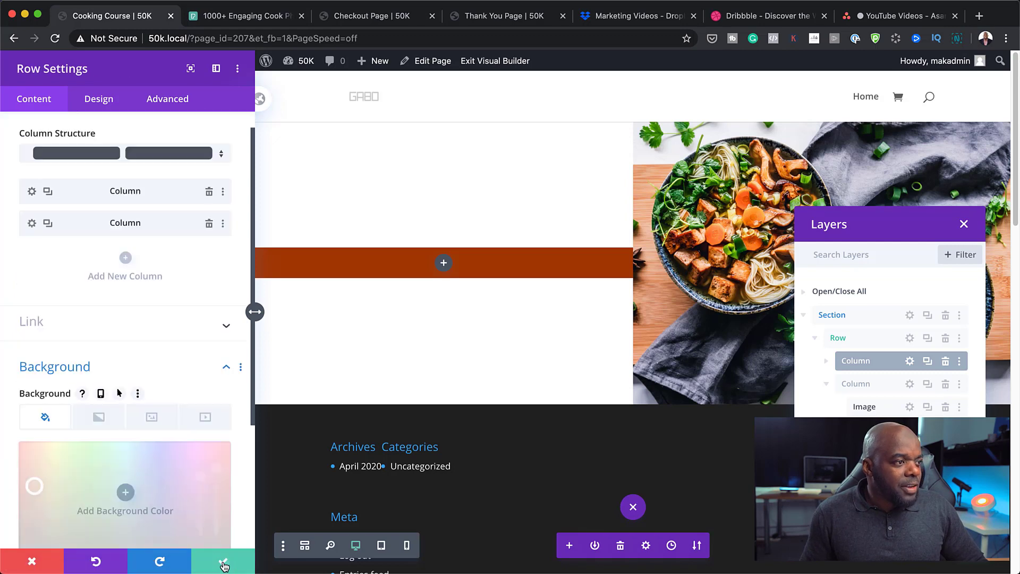
left_click(223, 566)
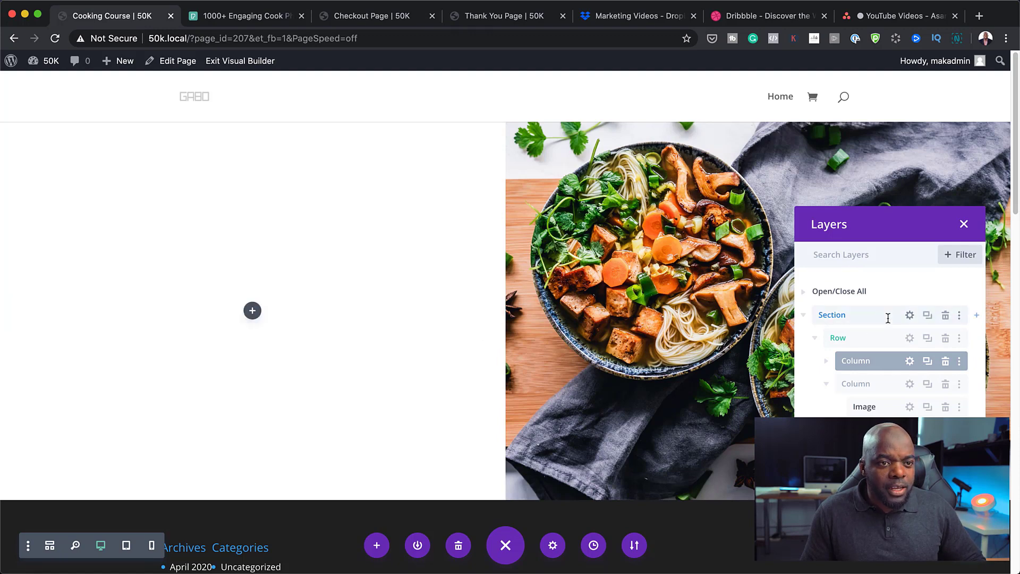
Step: Give the section a solid brownish-orange background color of #a33f15 and save the section settings
left_click(909, 315)
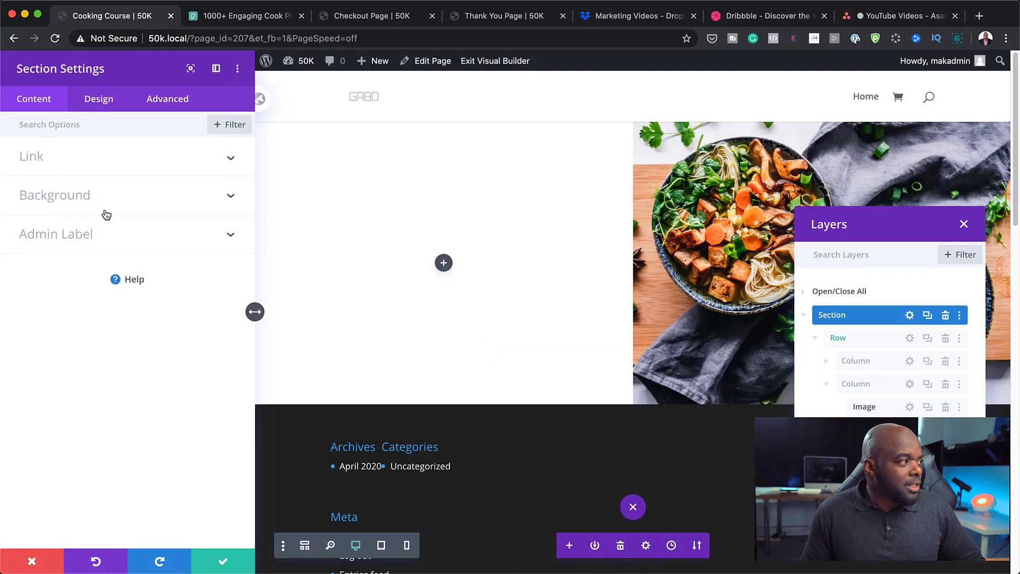
left_click(88, 201)
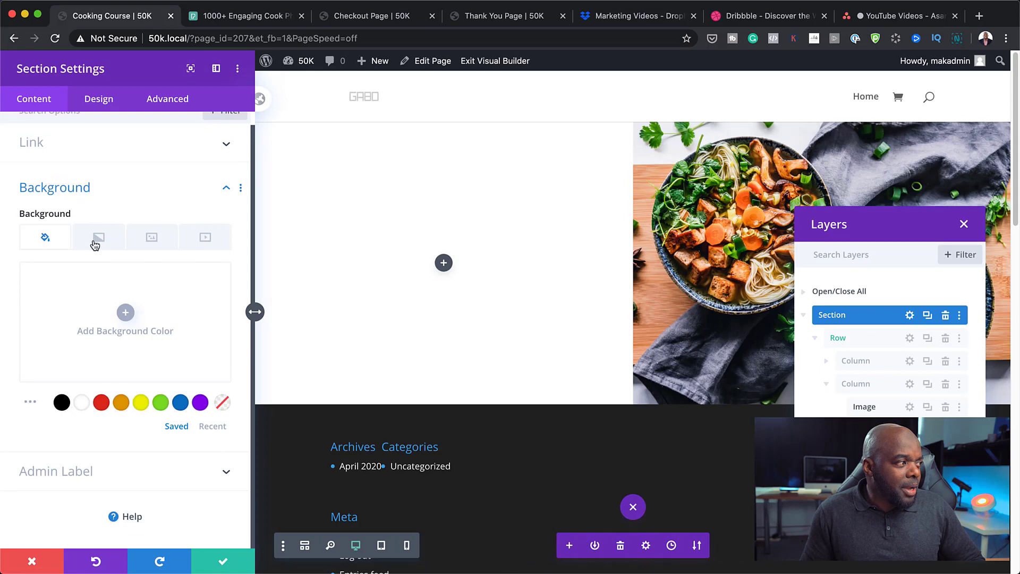
left_click(102, 404)
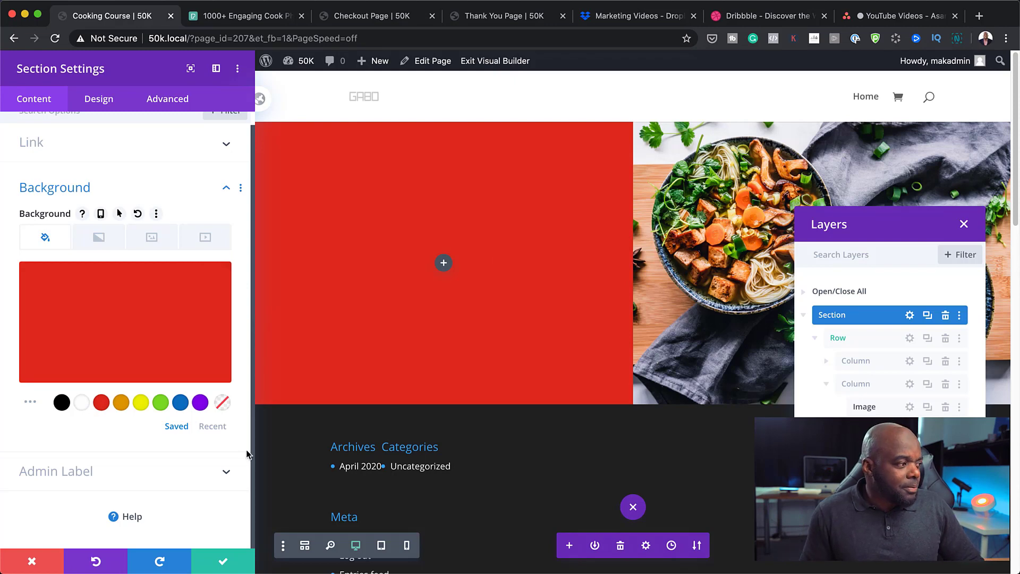
left_click(122, 327)
left_click_drag(28, 285, 32, 312)
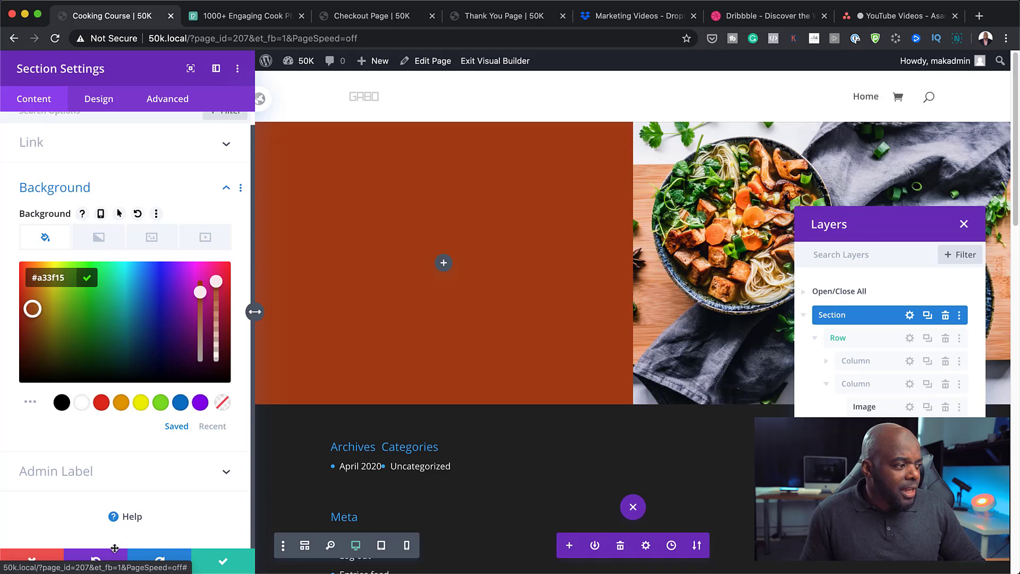
left_click(223, 560)
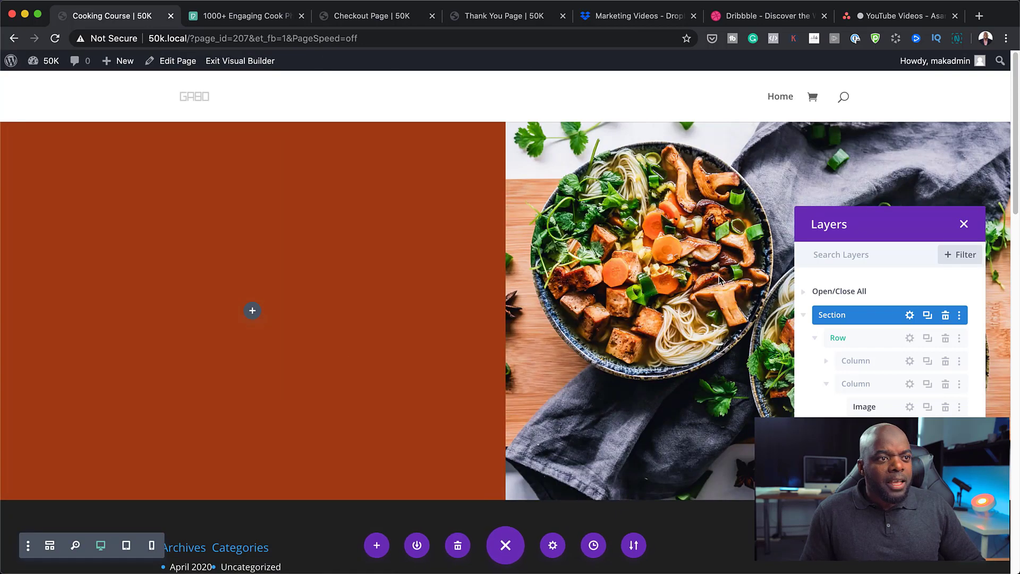
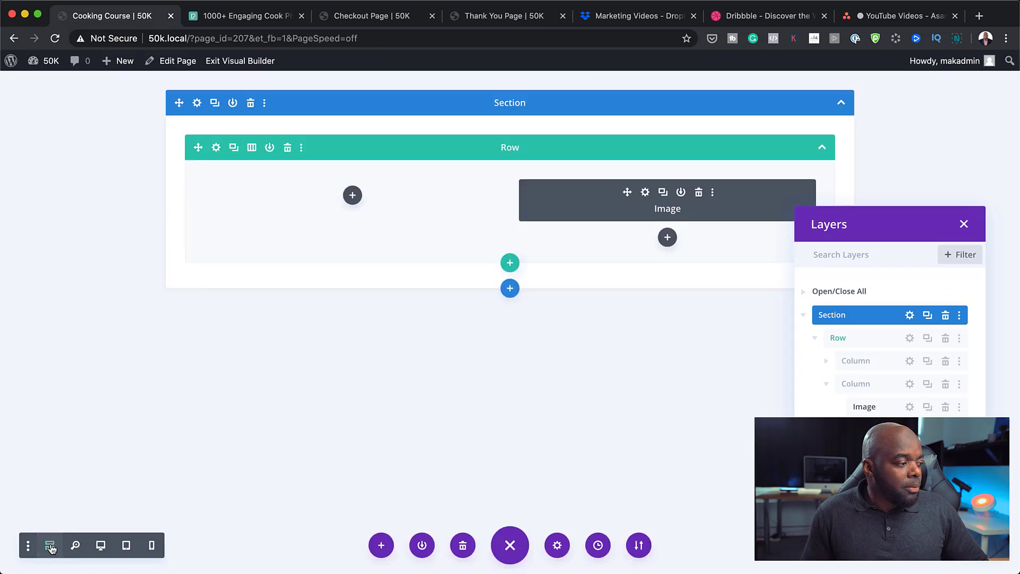
Step: Insert a Text module into the row's empty first column
left_click(352, 194)
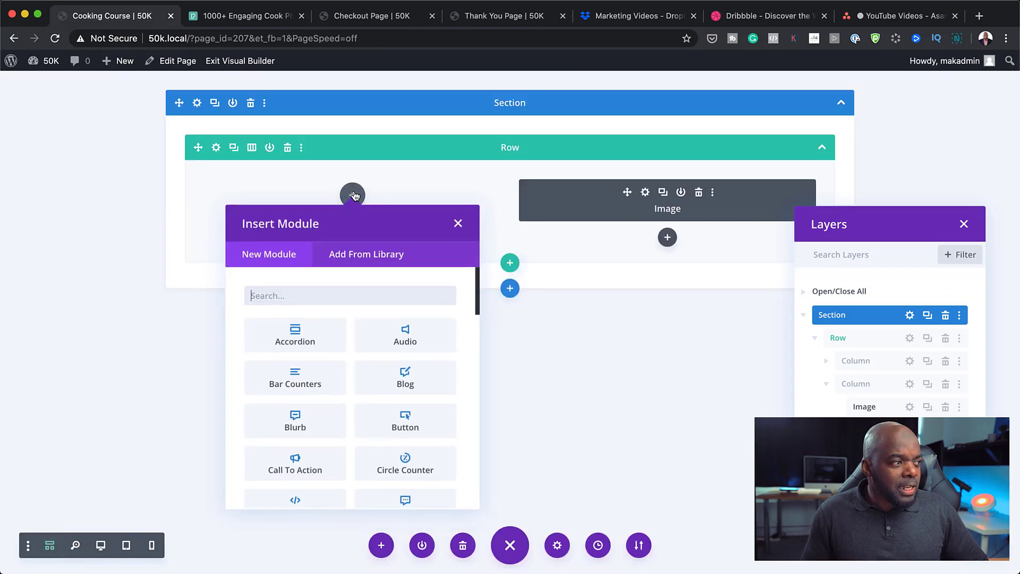
type("text")
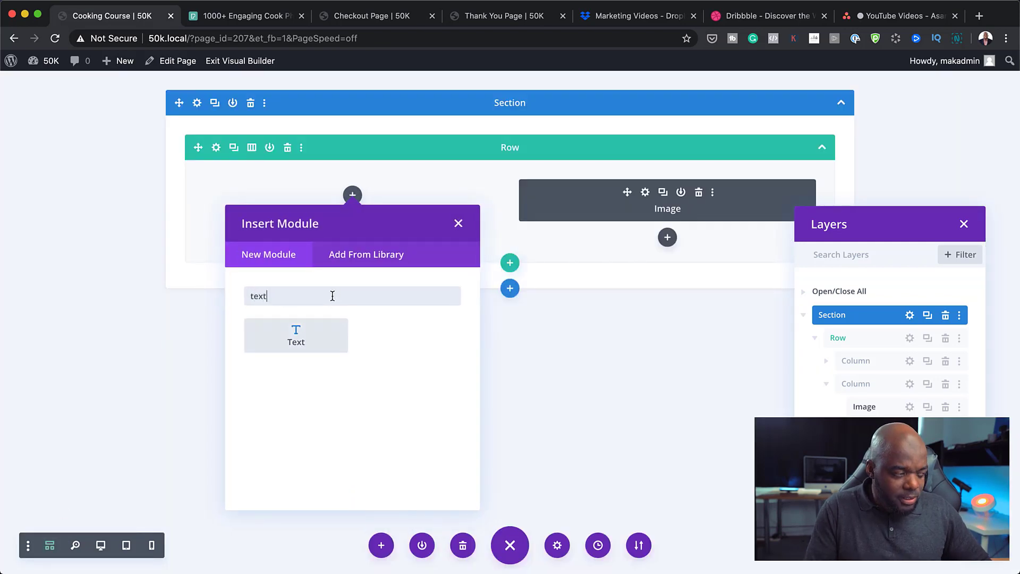
left_click(316, 343)
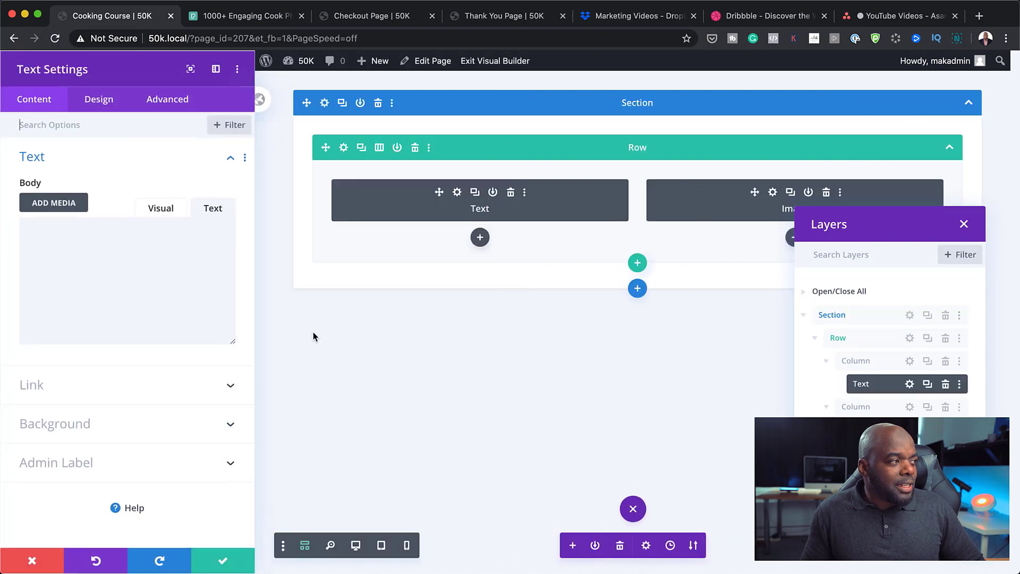
Step: Enter "Learn Cooking Fast!" as the text module's body and switch the page to desktop view
left_click(177, 241)
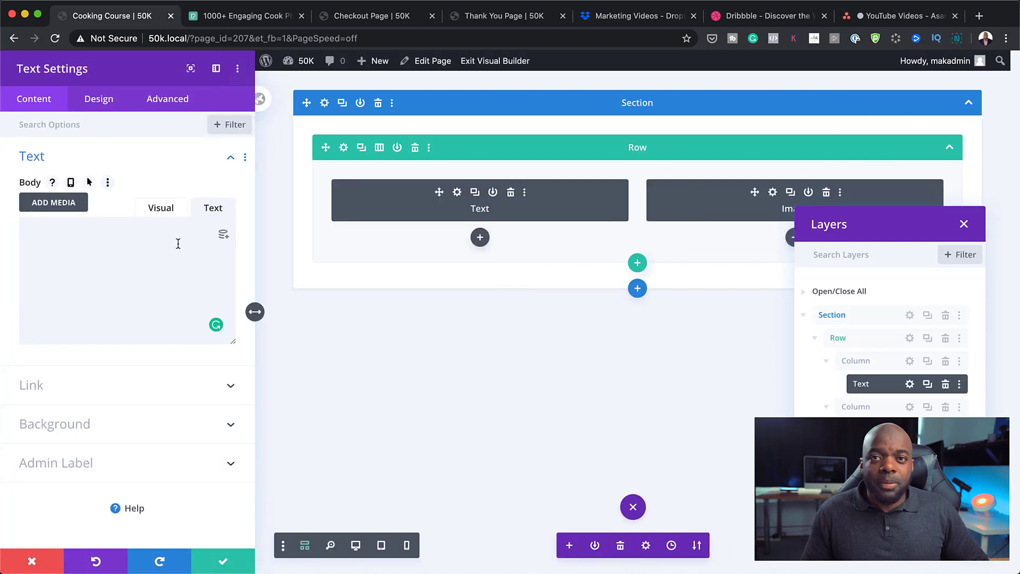
type("Lea")
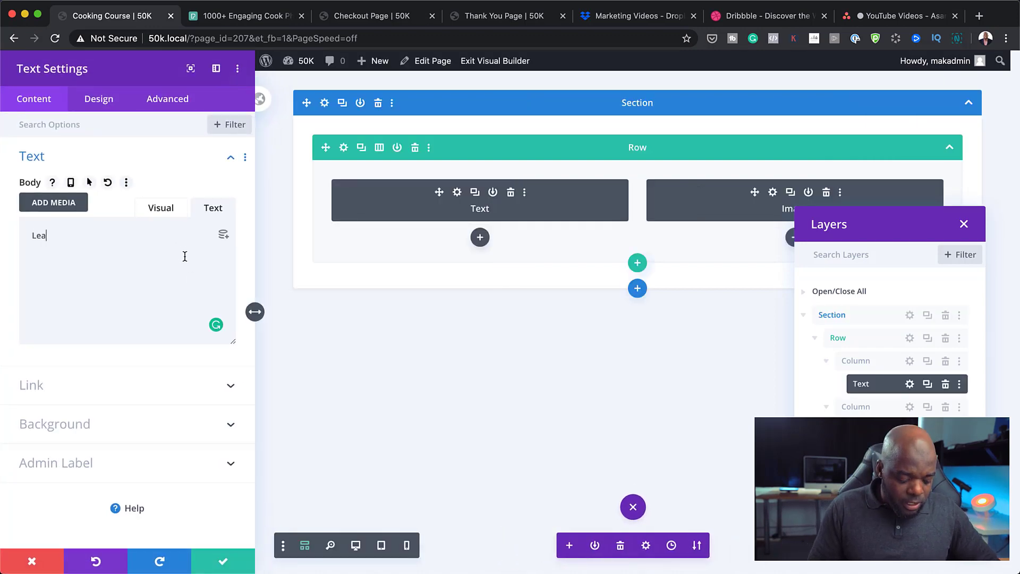
type("rn Cooking Fast!")
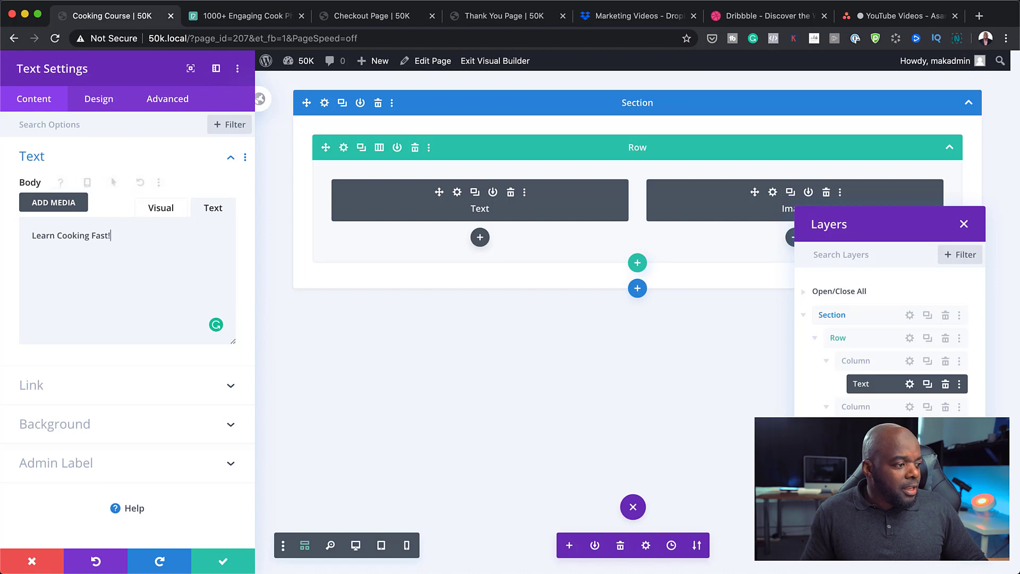
left_click(357, 546)
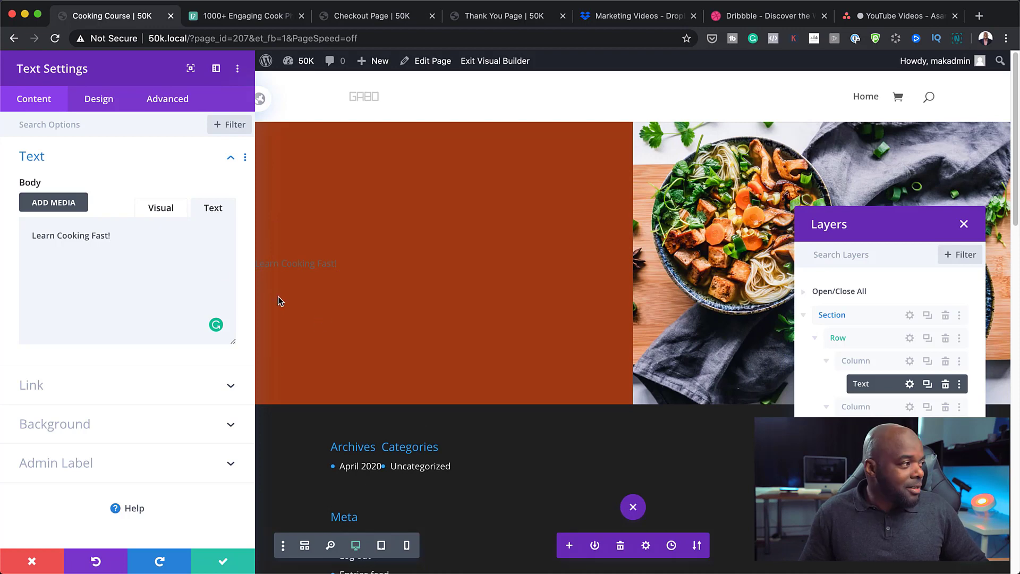
Step: Format the "Learn Cooking Fast!" body text as Heading 1 in the visual editor
left_click(154, 213)
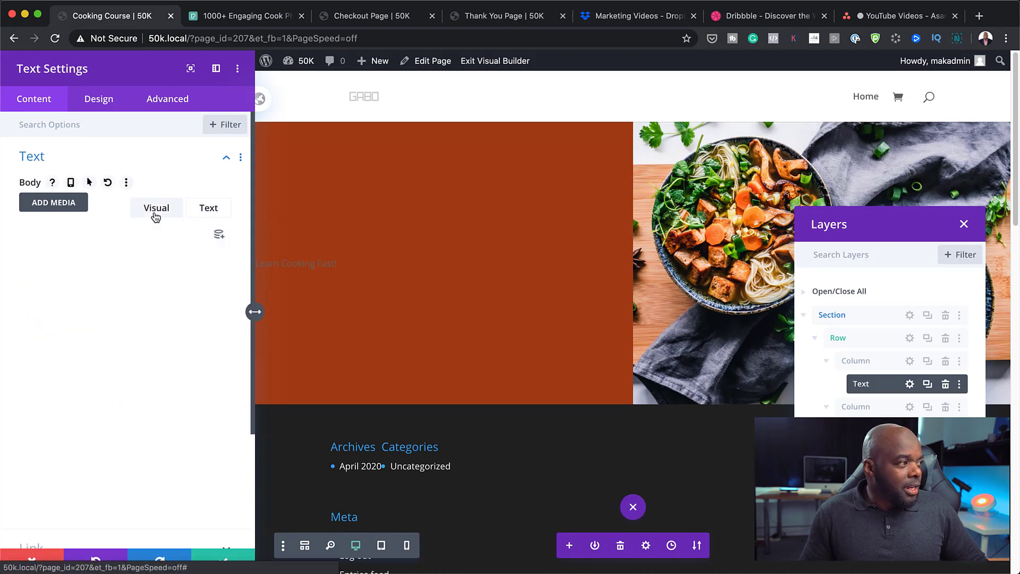
left_click_drag(120, 298, 25, 299)
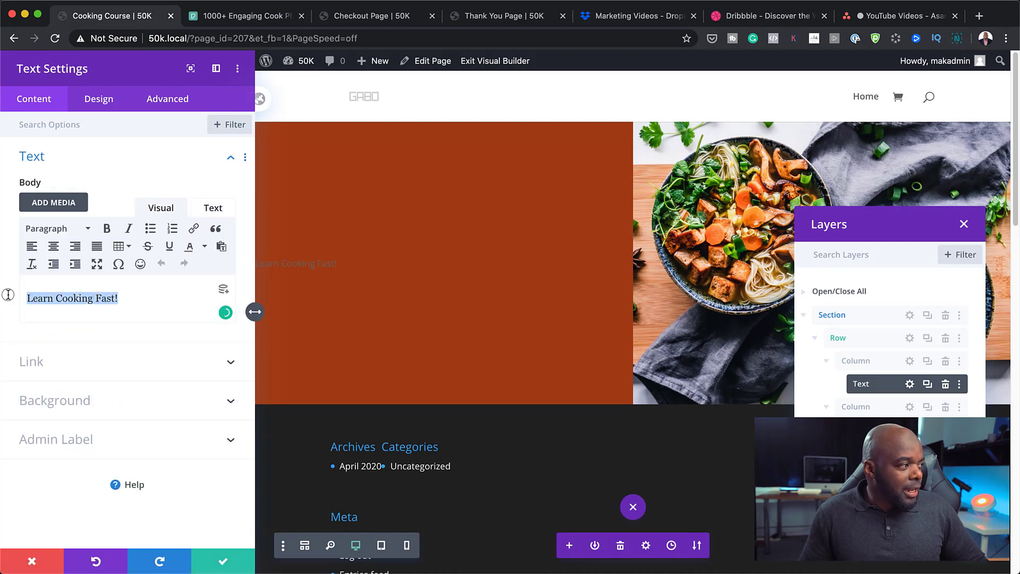
left_click(67, 229)
left_click(95, 281)
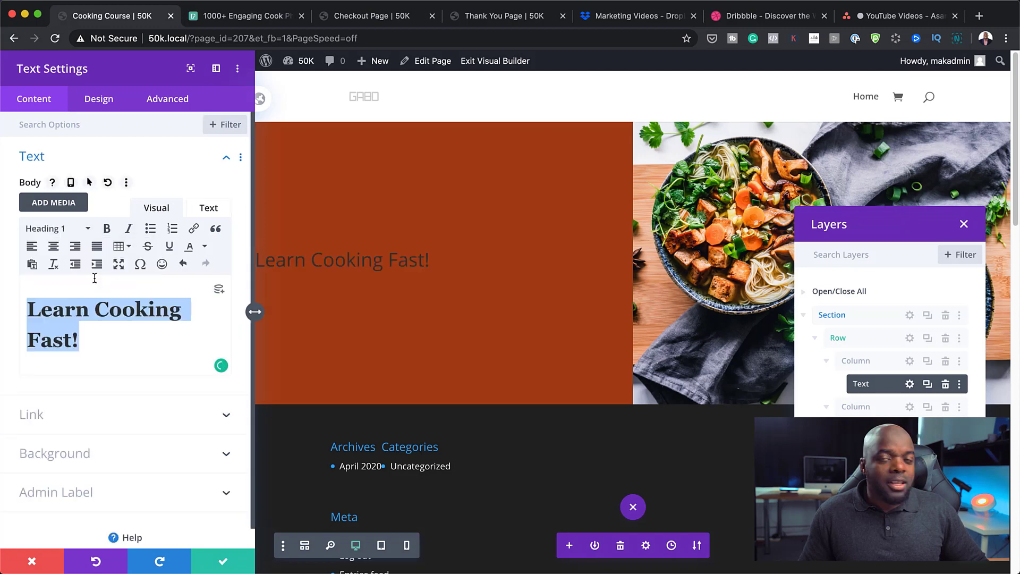
Step: Set the H1 heading font of the text module to Poppins
left_click(105, 105)
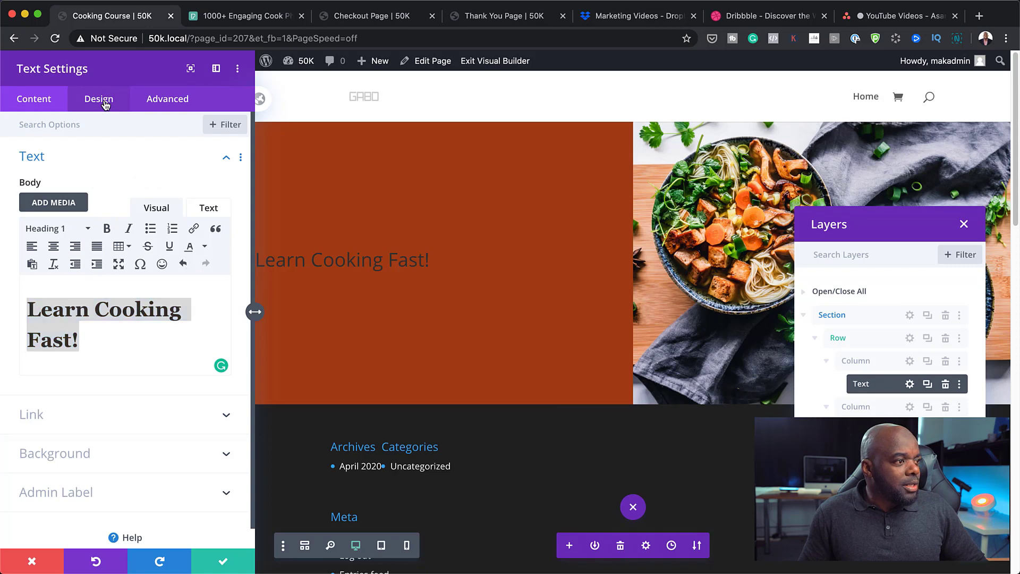
left_click(88, 201)
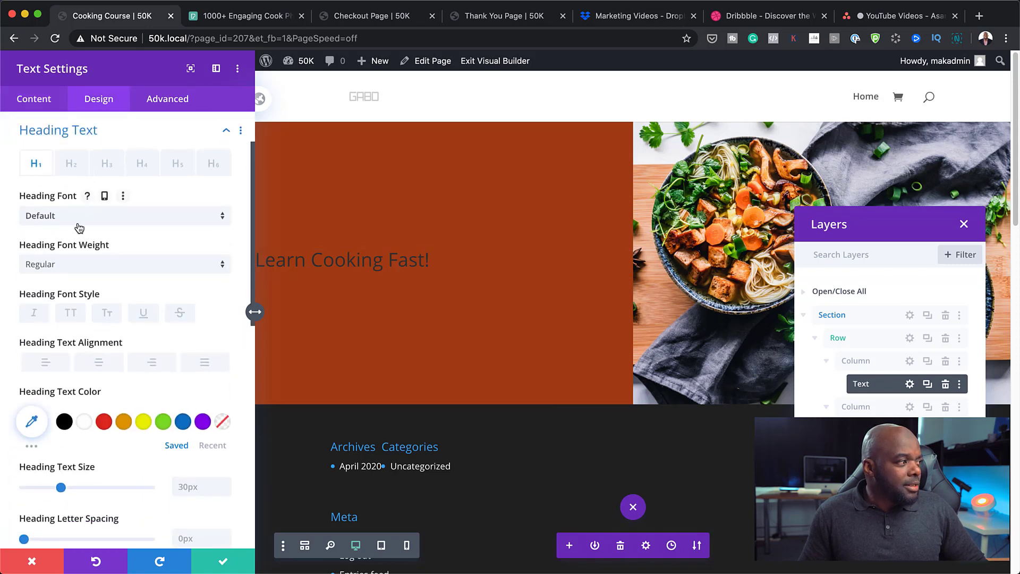
left_click(136, 215)
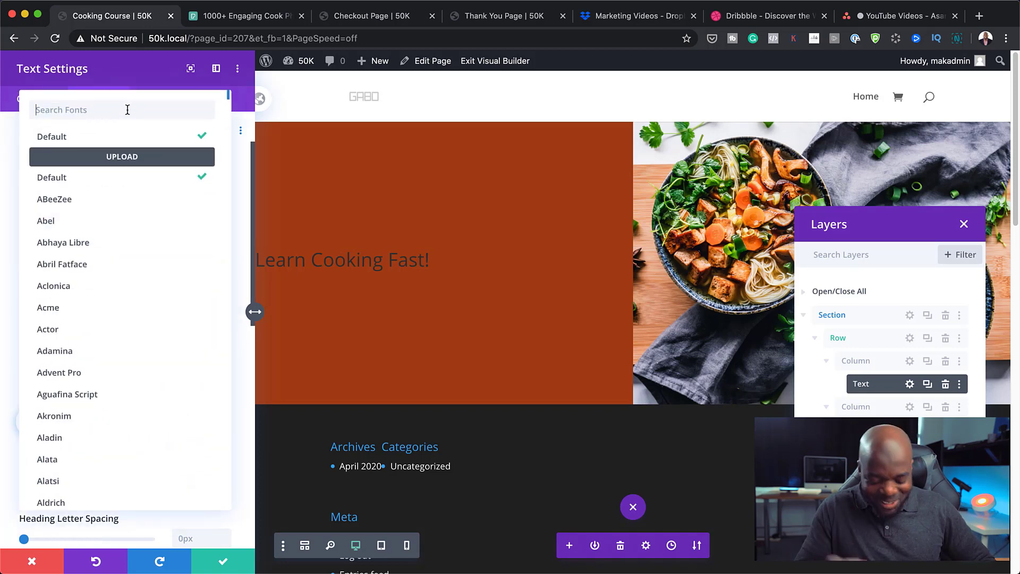
type("popp")
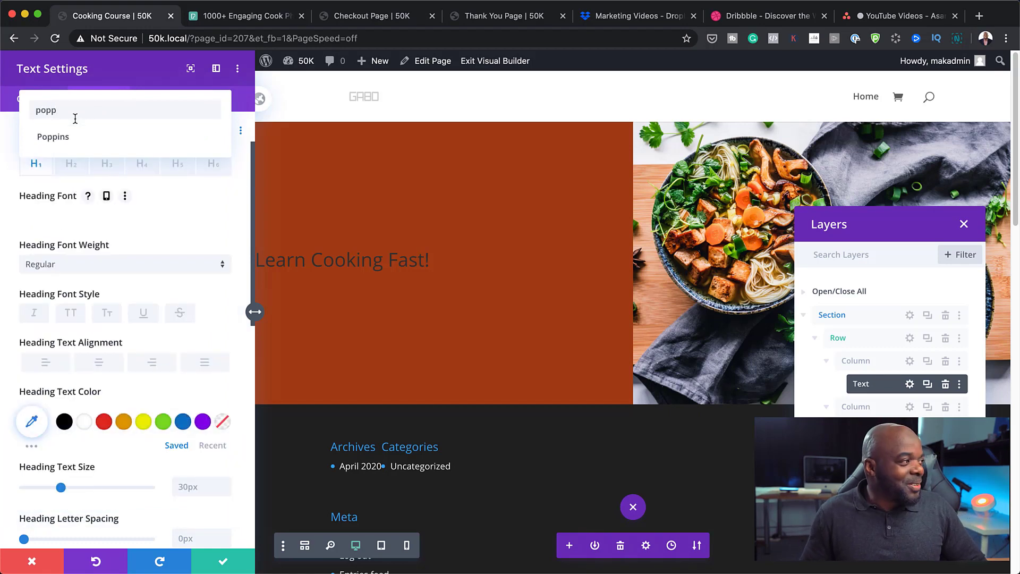
left_click(68, 137)
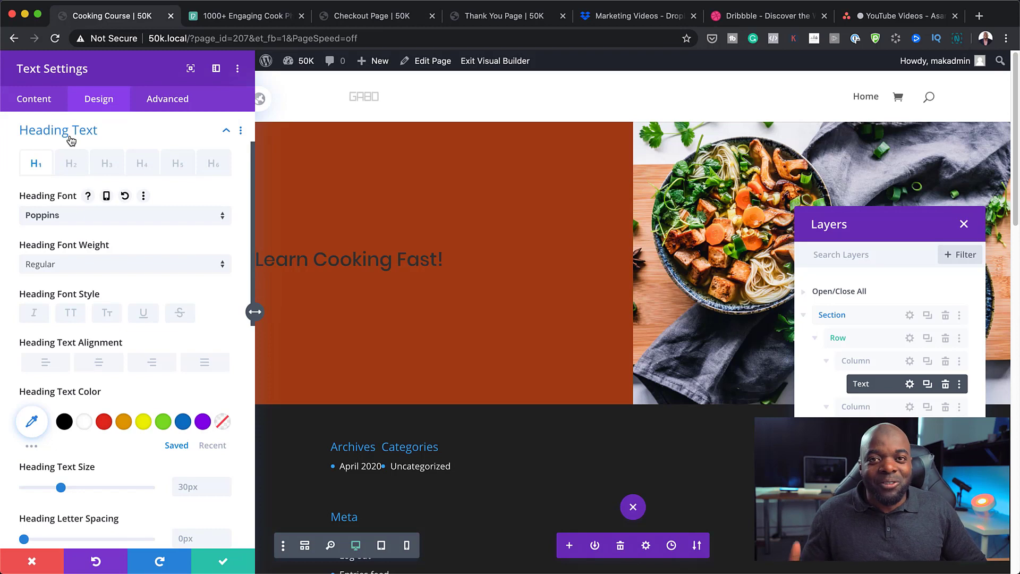
Step: Color the H1 heading text white and set its font weight to Light
left_click(100, 265)
left_click(98, 279)
left_click(97, 265)
left_click(85, 297)
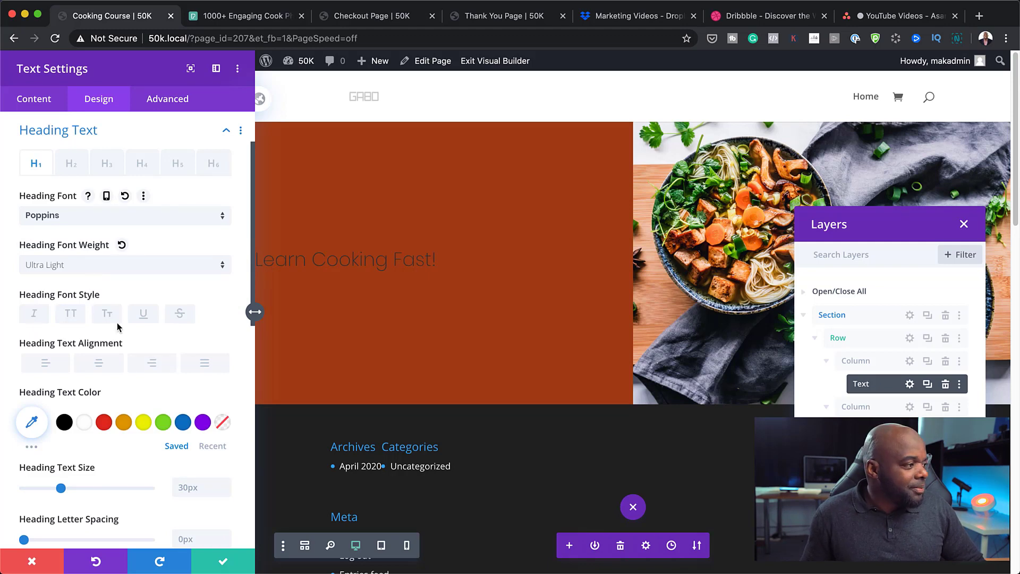
left_click(84, 424)
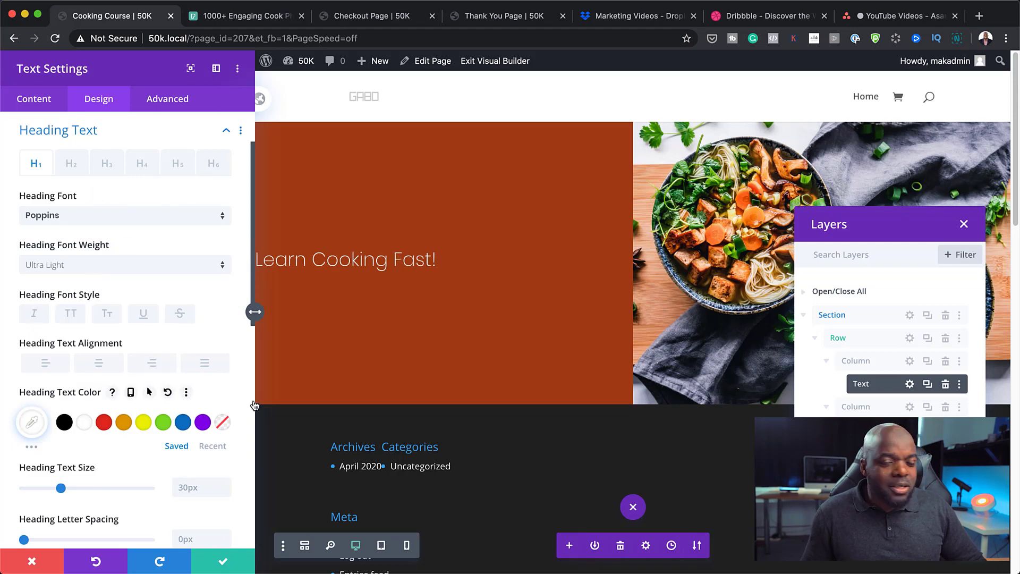
left_click(133, 267)
left_click(116, 321)
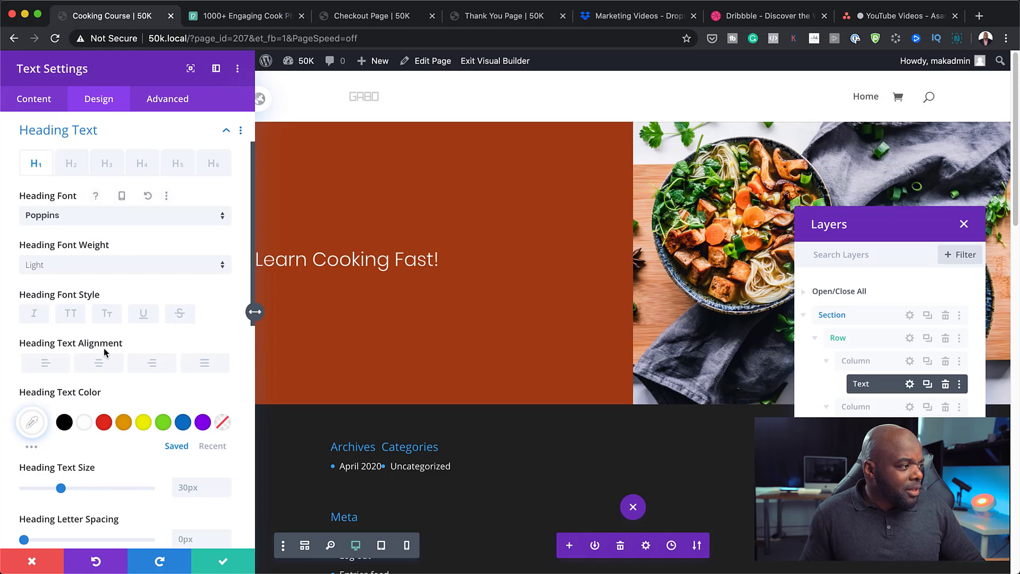
Step: Left-align the H1 heading, set it to 36px in all uppercase, and save the text settings
left_click(99, 367)
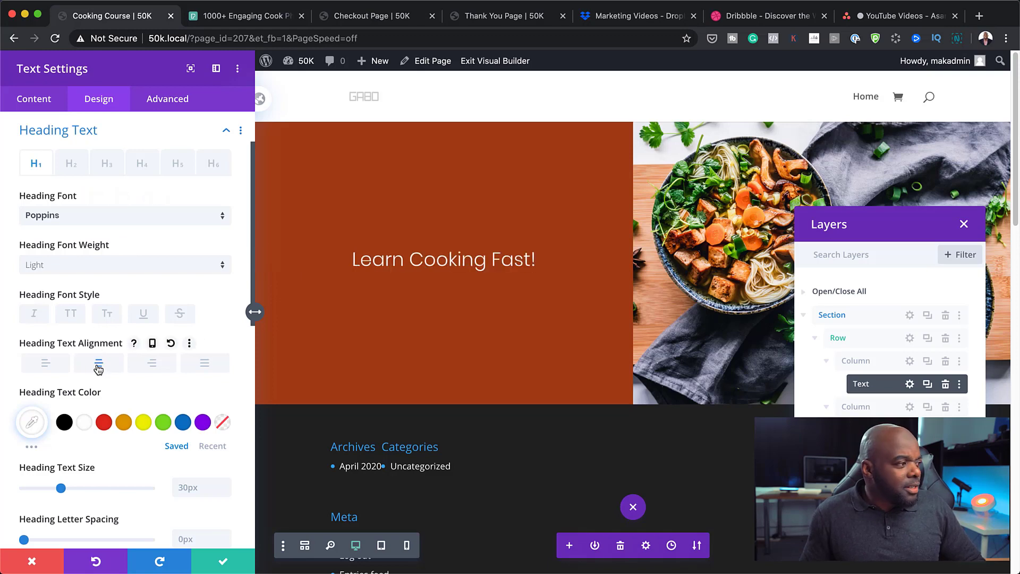
left_click(48, 365)
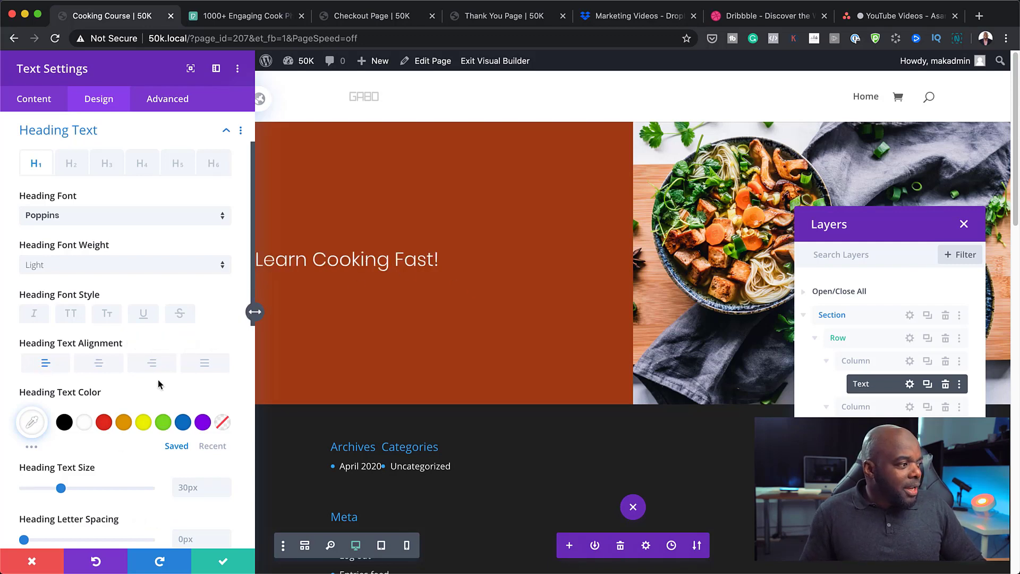
left_click_drag(61, 488, 69, 489)
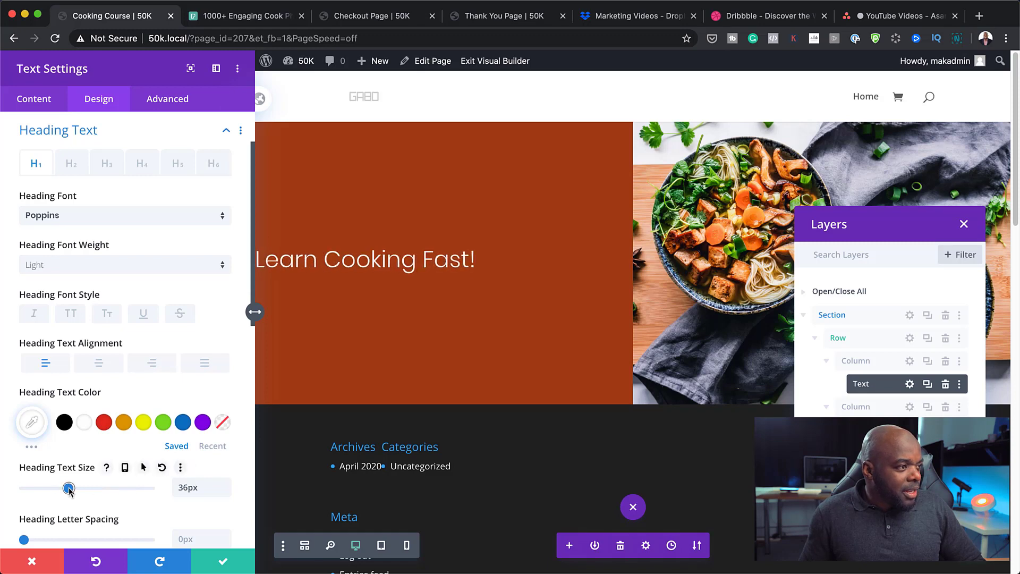
left_click(69, 315)
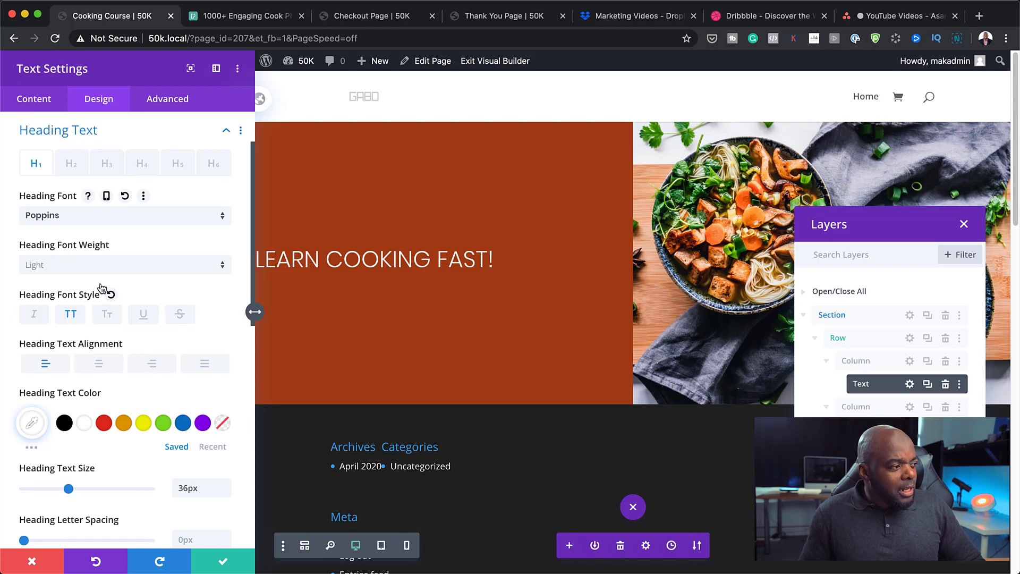
left_click(223, 562)
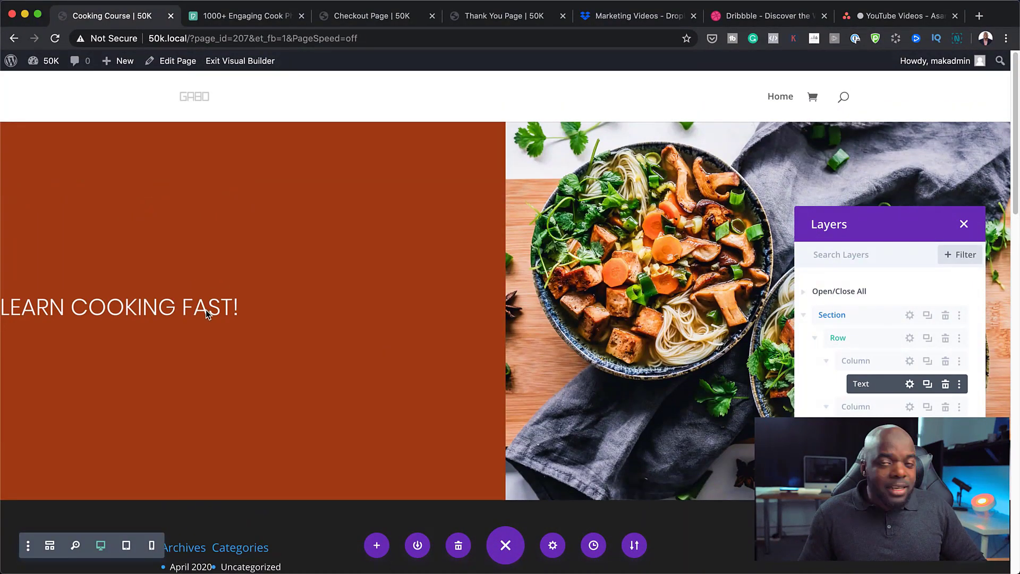
Step: Switch to the Pexels browser tab, load lorem2.com there, and copy the short paragraph starting "Donec nec justo eget felis"
left_click(246, 21)
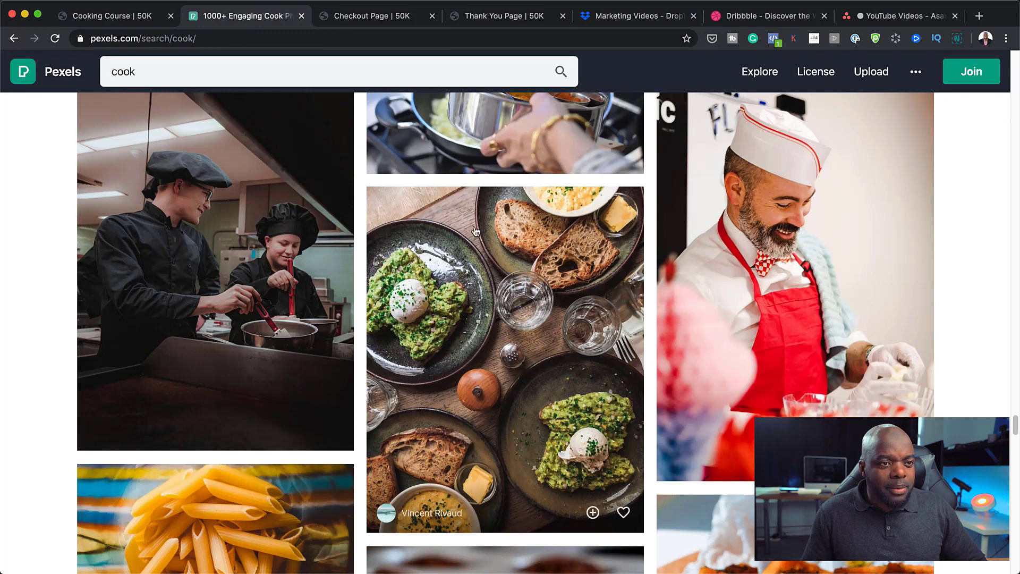
left_click(379, 38)
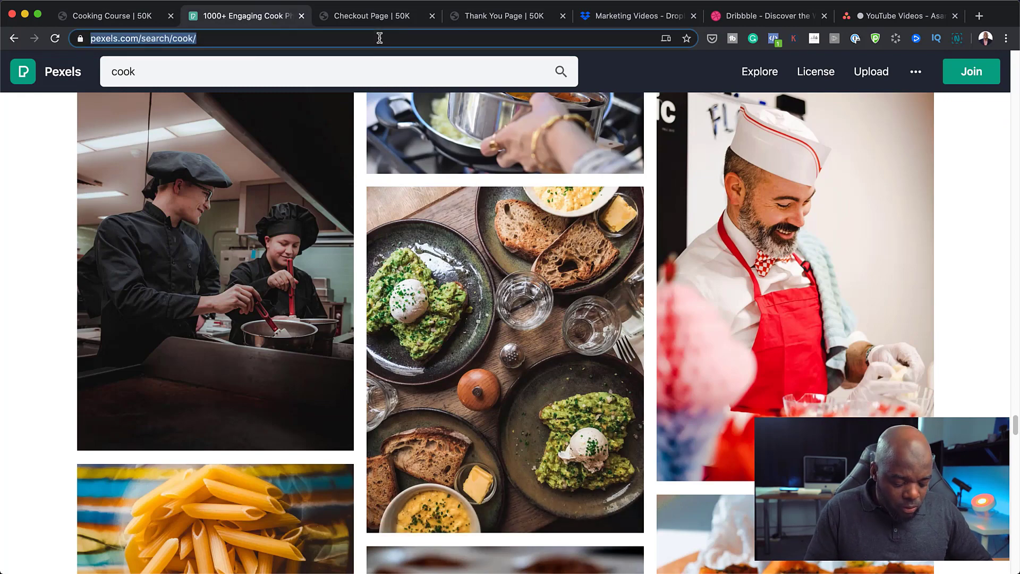
type("lore")
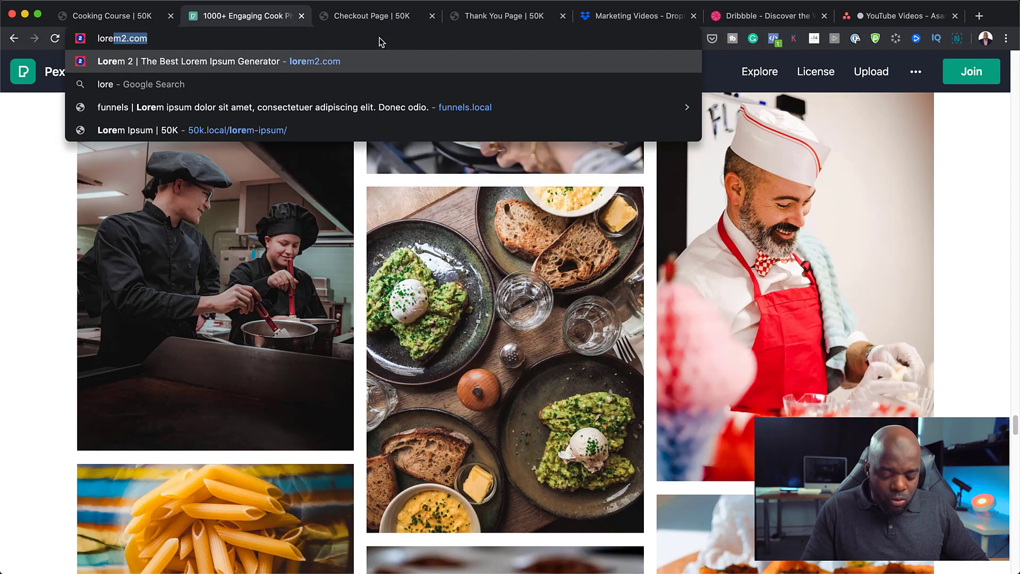
key("Return")
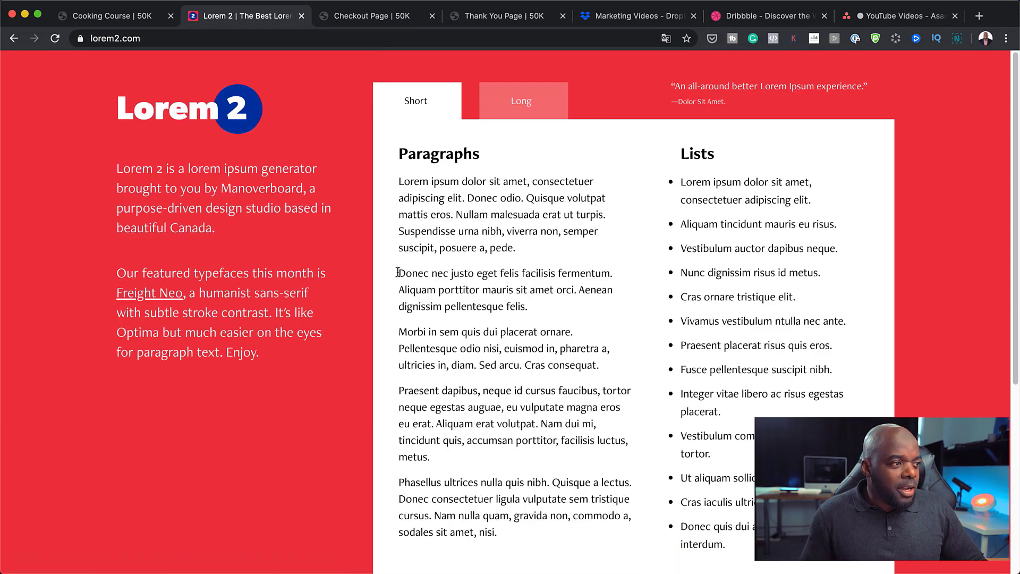
left_click_drag(399, 273, 530, 313)
key("super+c")
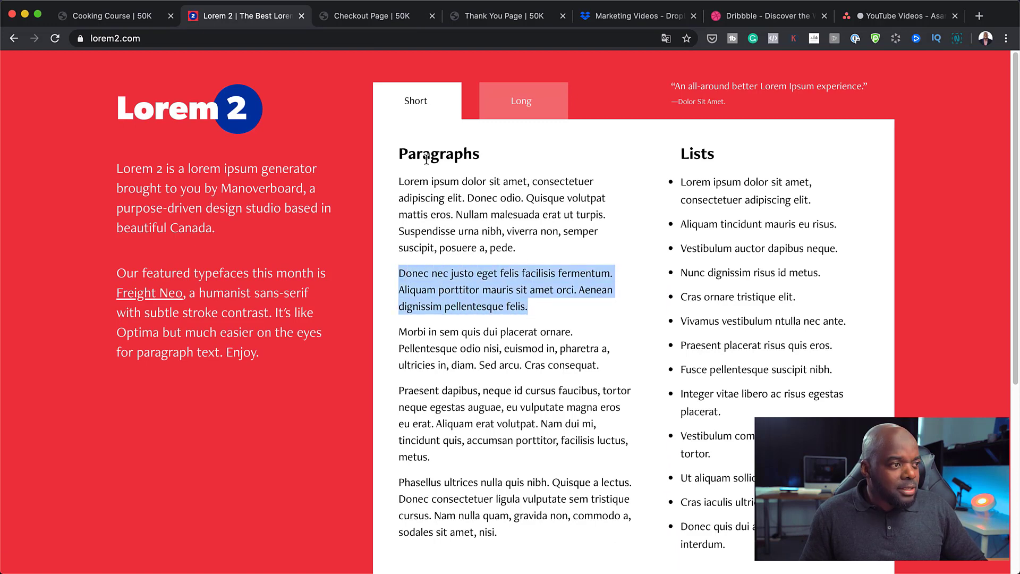
Step: Back on the Cooking Course page, add a Text module below the headline in wireframe view, with the copied paragraph as its body, and save it
left_click(118, 19)
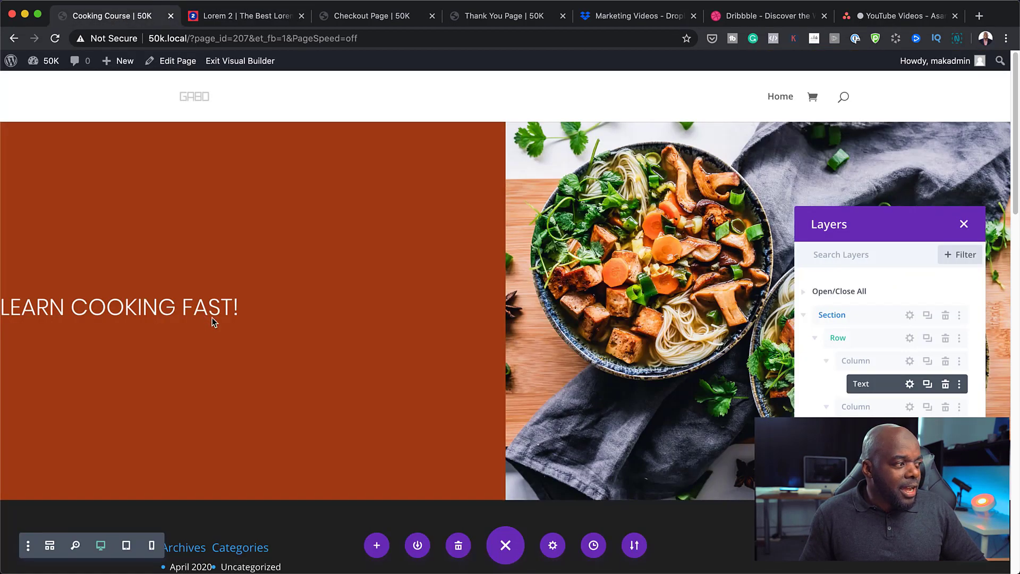
left_click(50, 545)
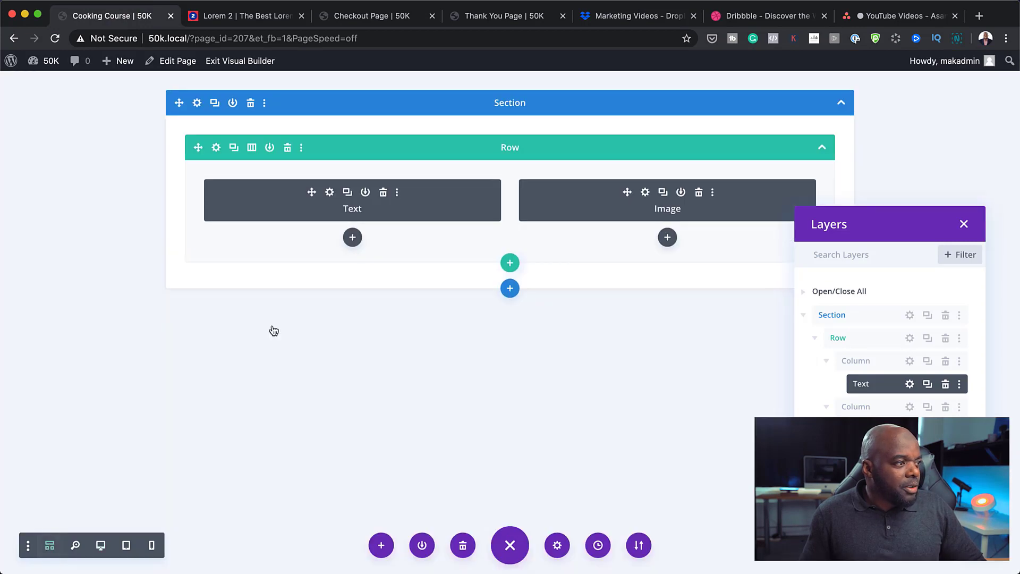
left_click(352, 237)
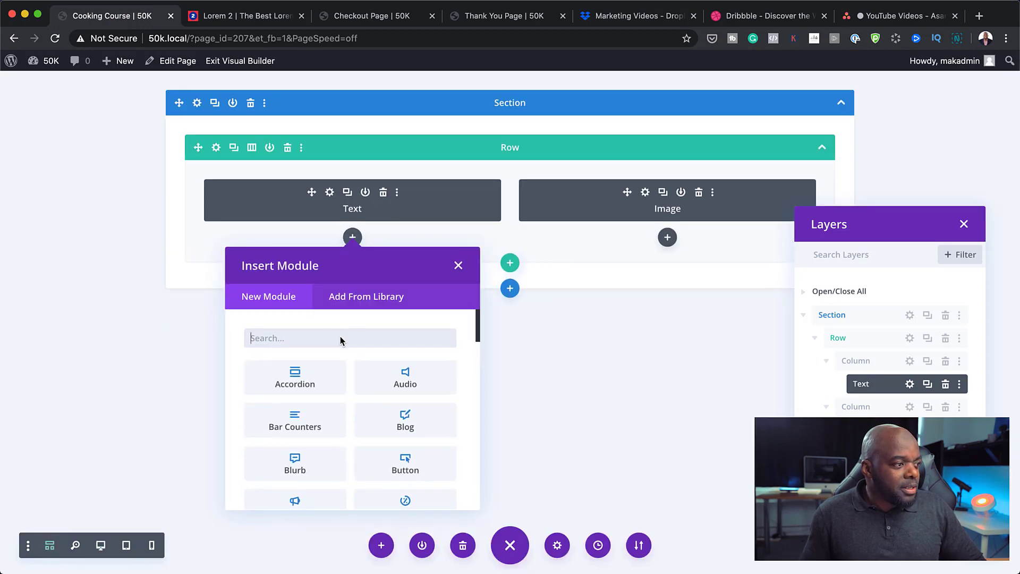
type("text")
left_click(311, 391)
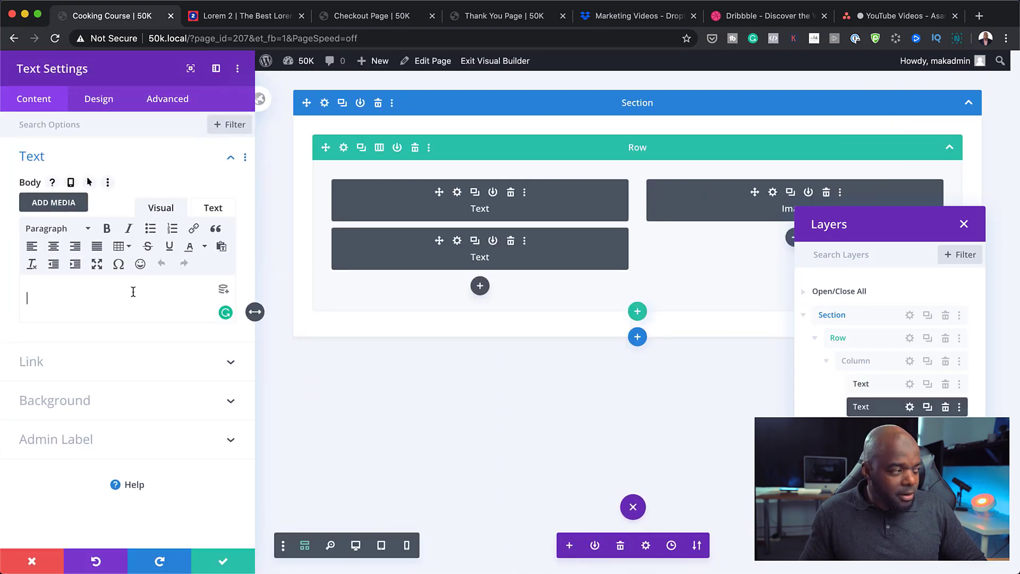
key("super+v")
left_click(223, 563)
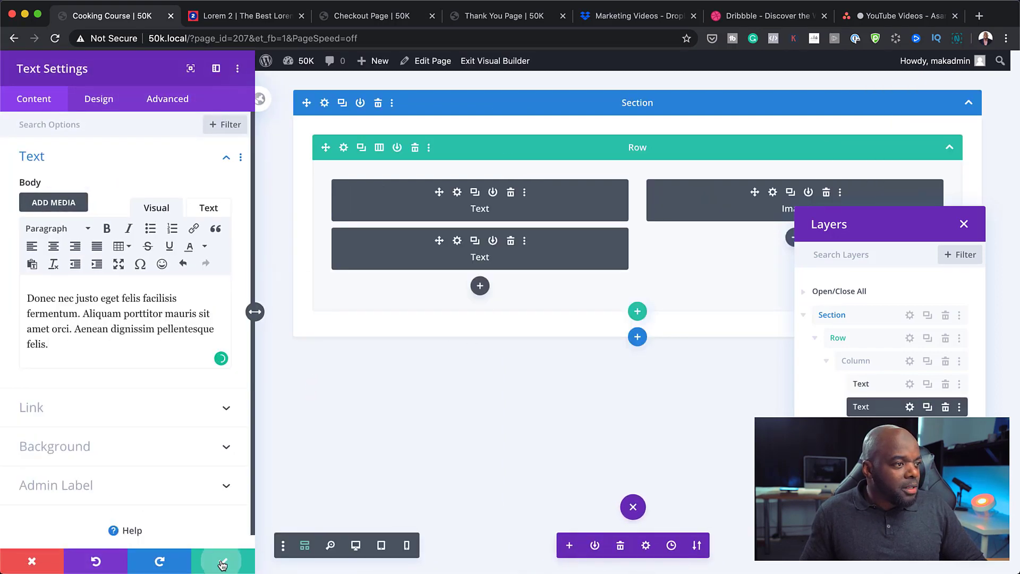
Step: Insert a Button module below the paragraph in the first column and enter # as its button text
left_click(352, 285)
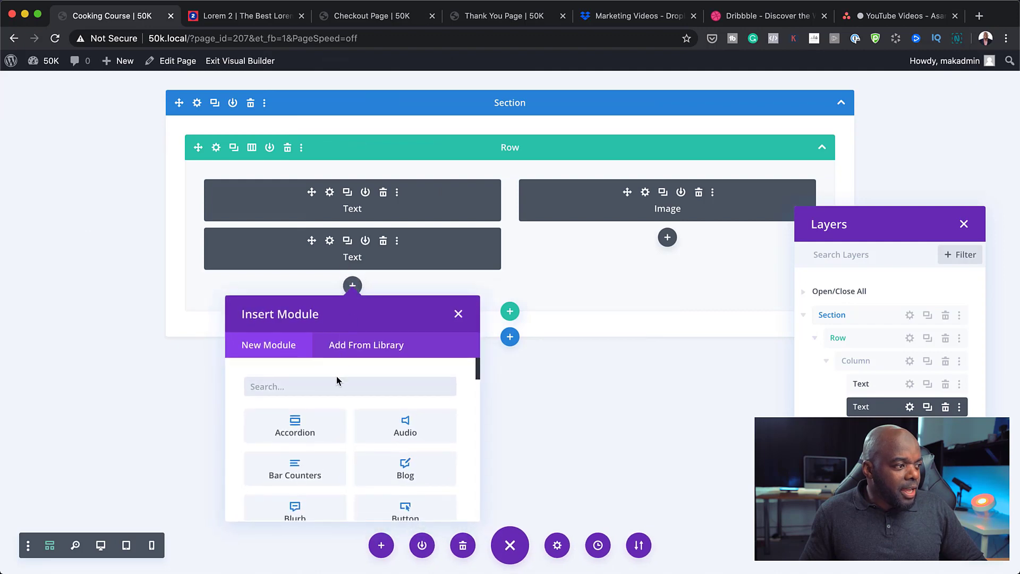
type("Button")
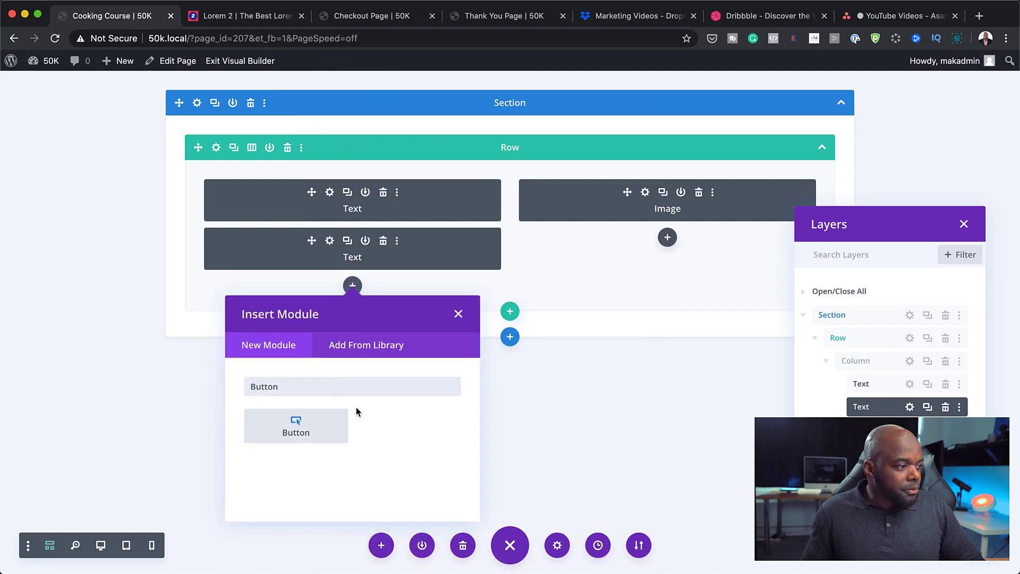
left_click(308, 424)
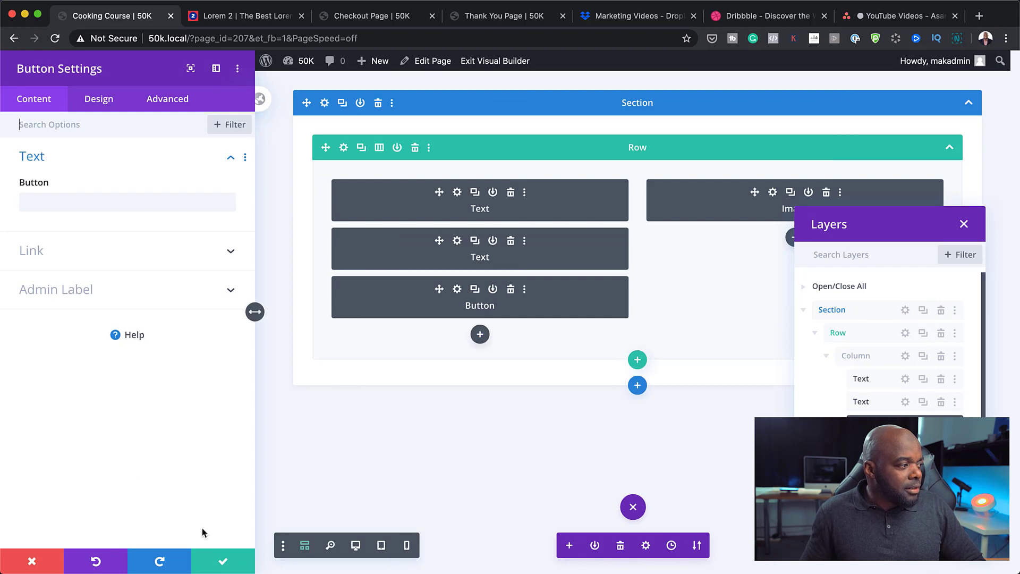
left_click(79, 201)
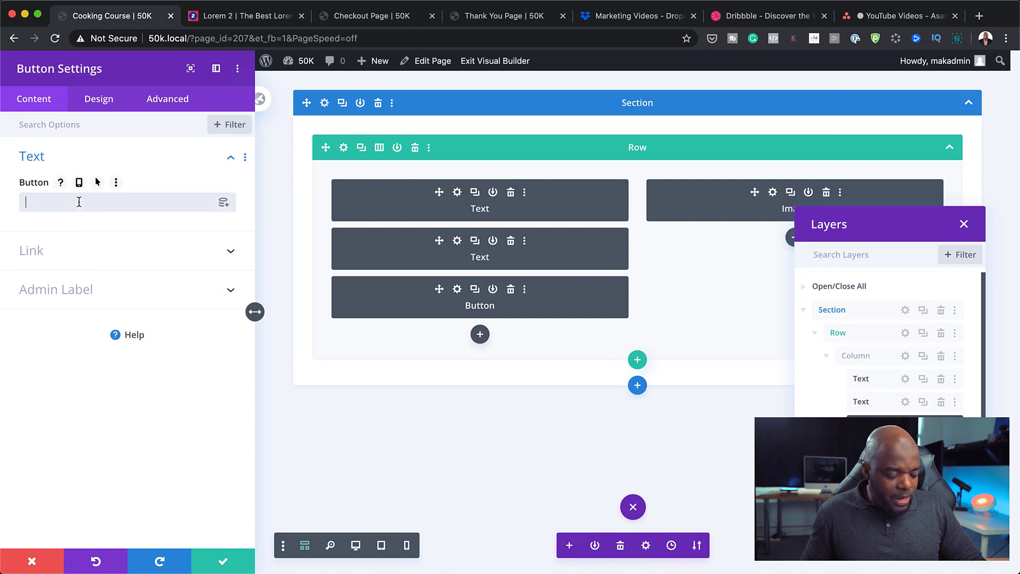
type("#")
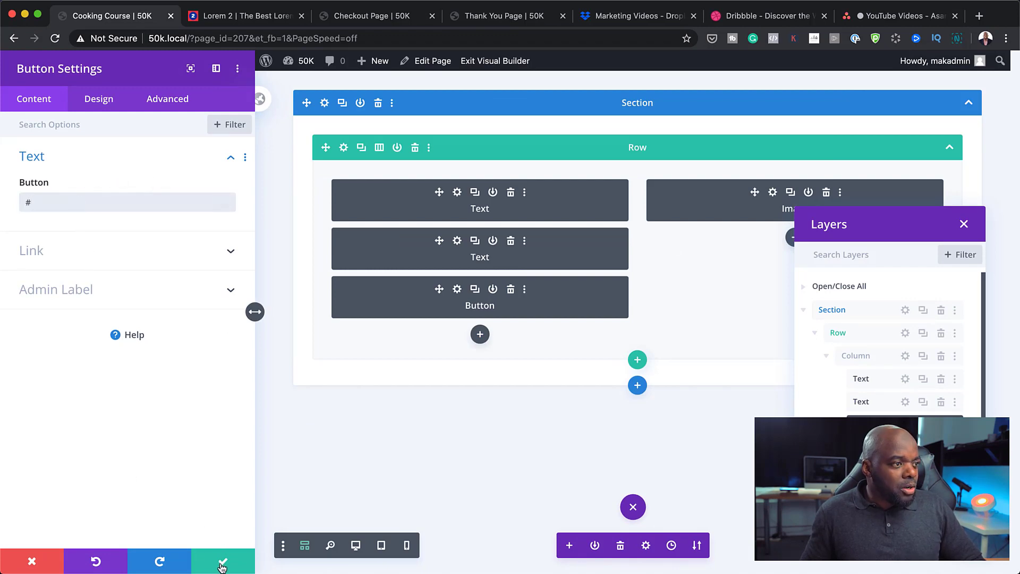
Step: Show the page in desktop view and change the button text to "BUY THE COURSE"
left_click(354, 545)
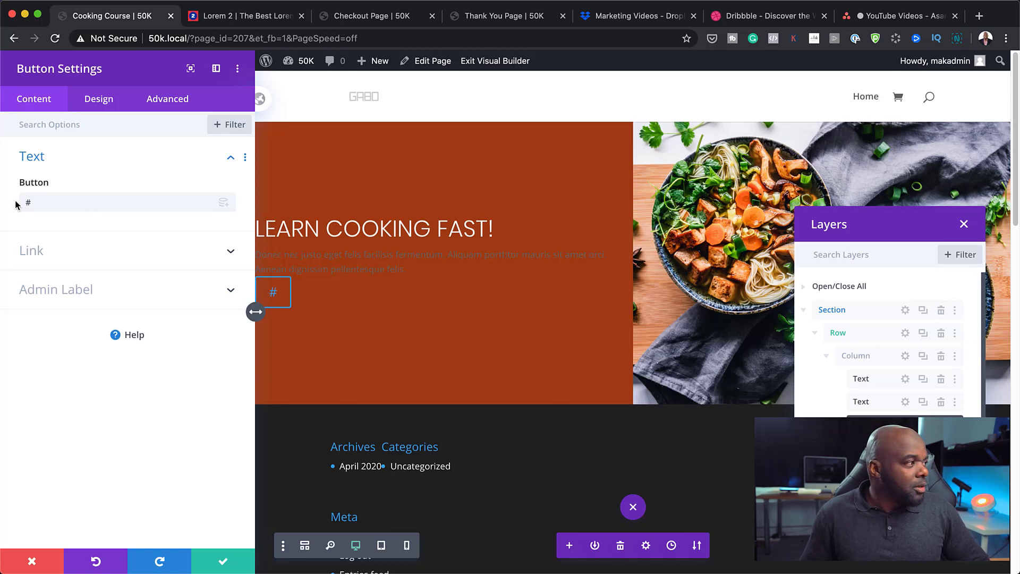
double_click(69, 201)
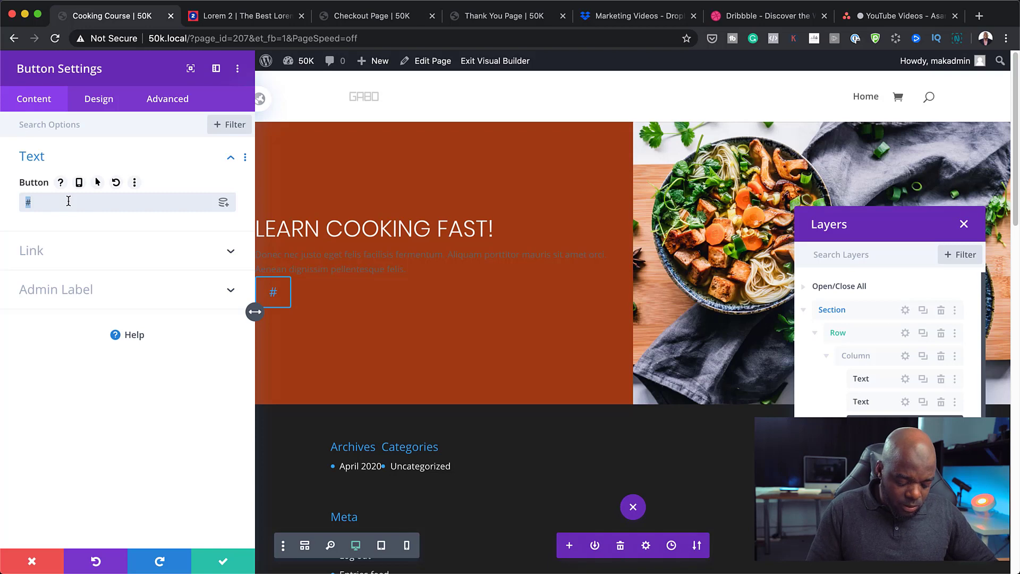
type("BUY THE COURSE")
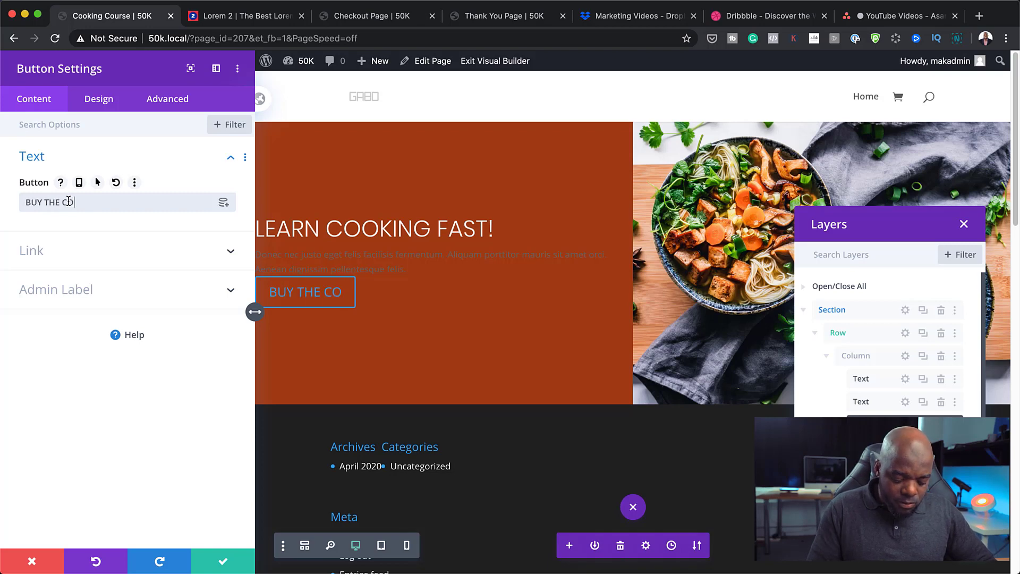
Step: Set the button's top margin to 2vw in its design settings
left_click(109, 104)
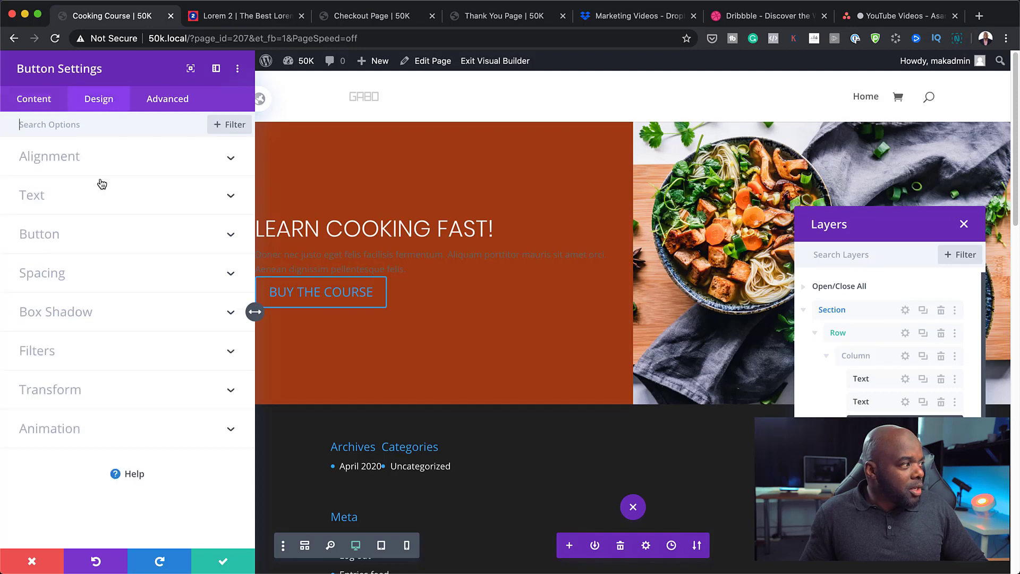
left_click(55, 273)
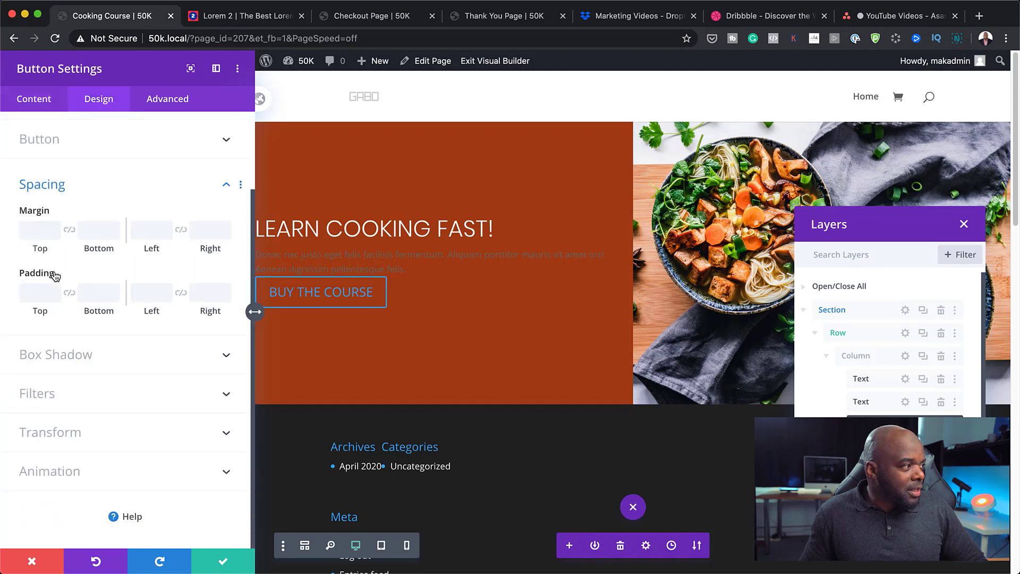
left_click(43, 232)
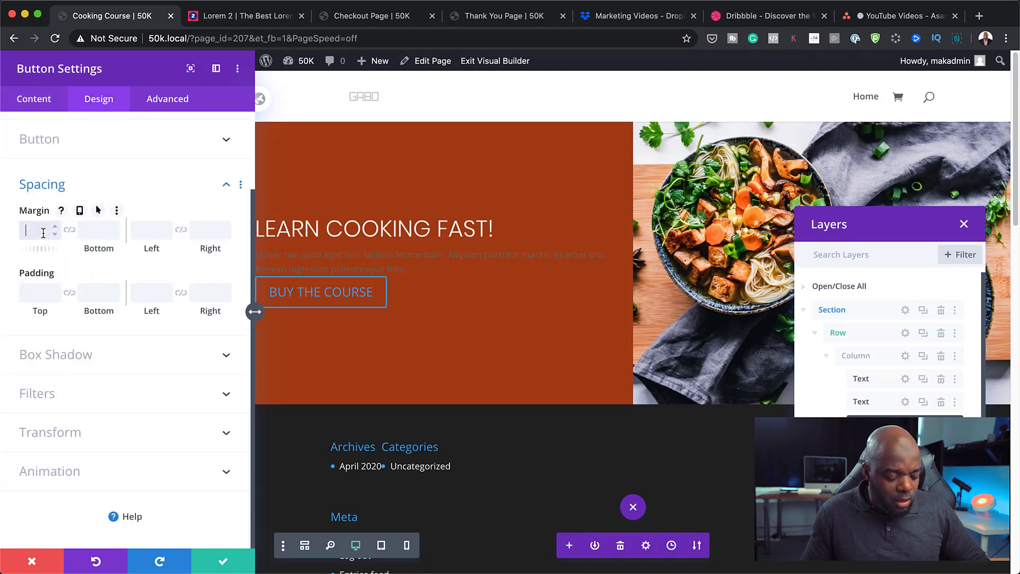
type("3vw")
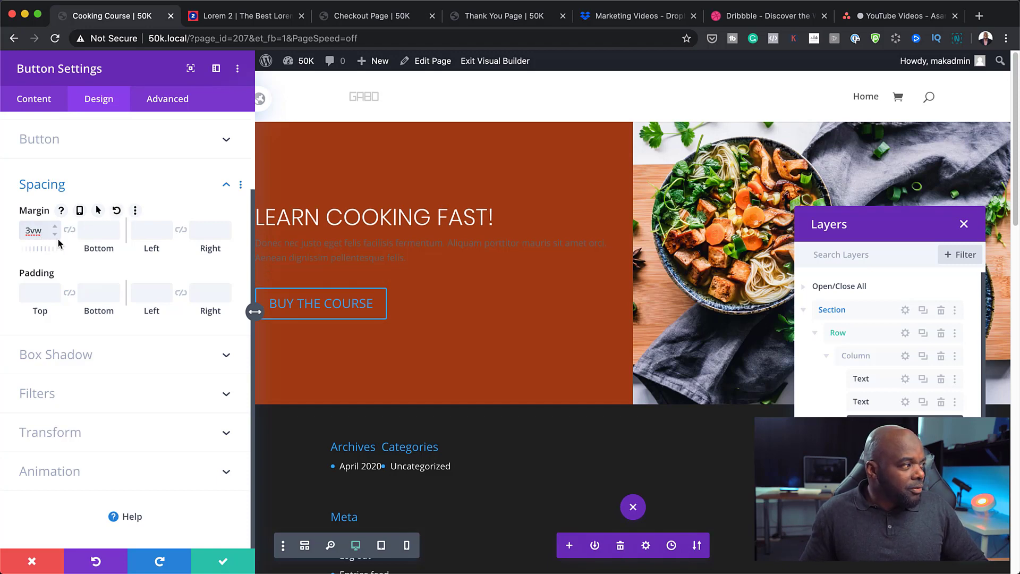
left_click(54, 234)
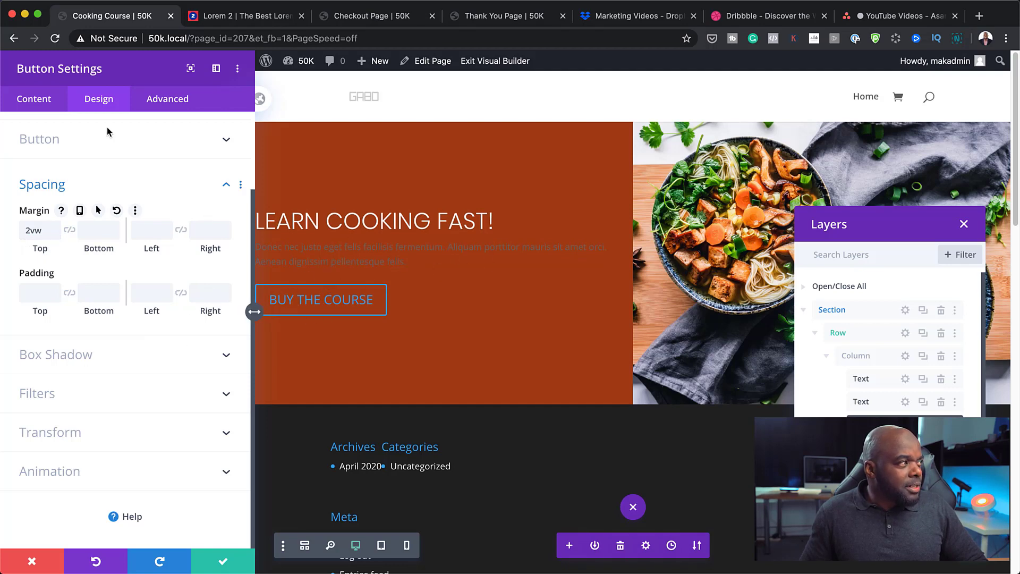
Step: Enable custom styles for the button and set its text color to white (#ffffff)
left_click(112, 147)
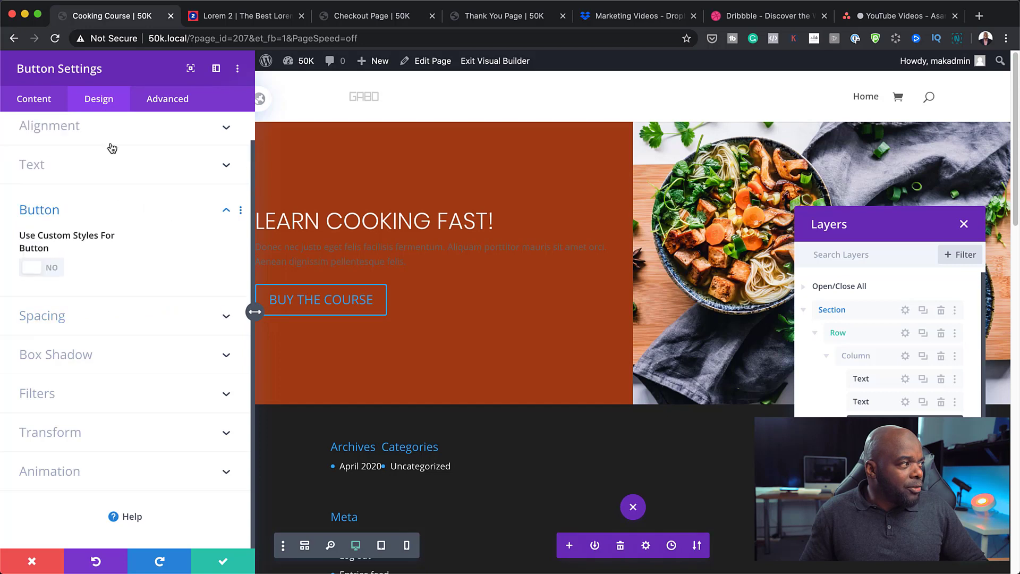
left_click(52, 271)
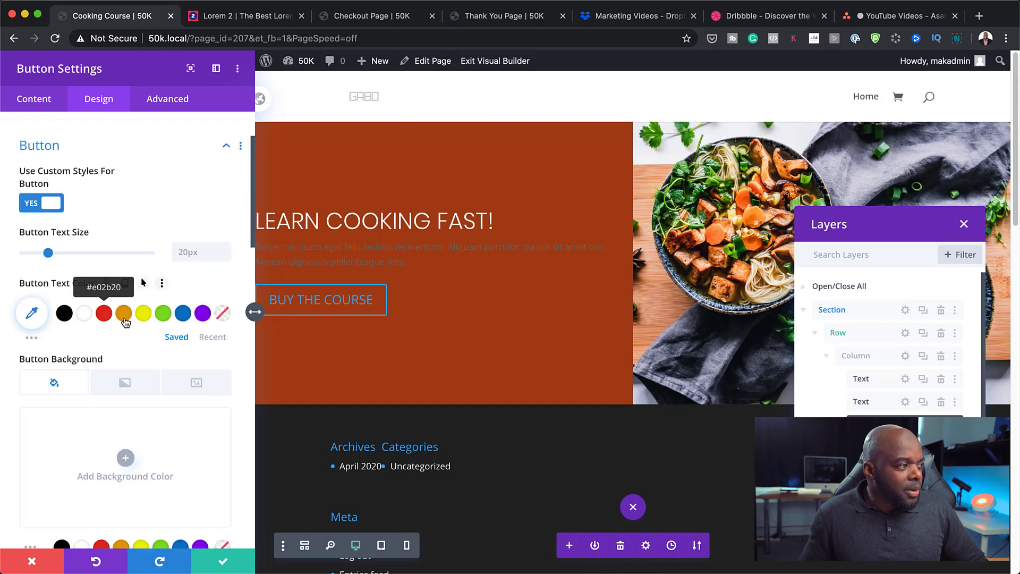
left_click(85, 314)
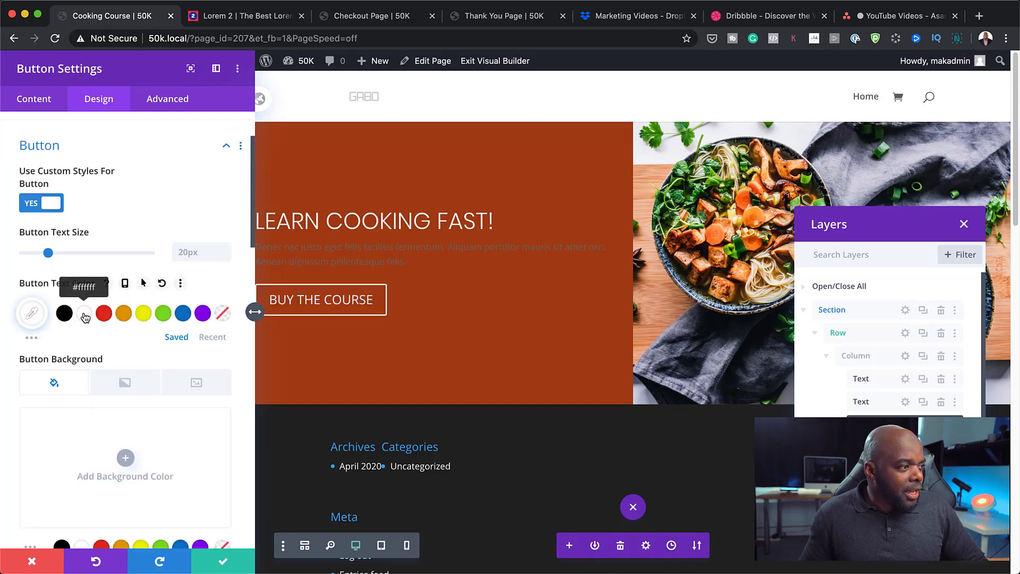
Step: Give the button a dark brown background, using the custom color #491202
scroll(121, 350, "down", 2)
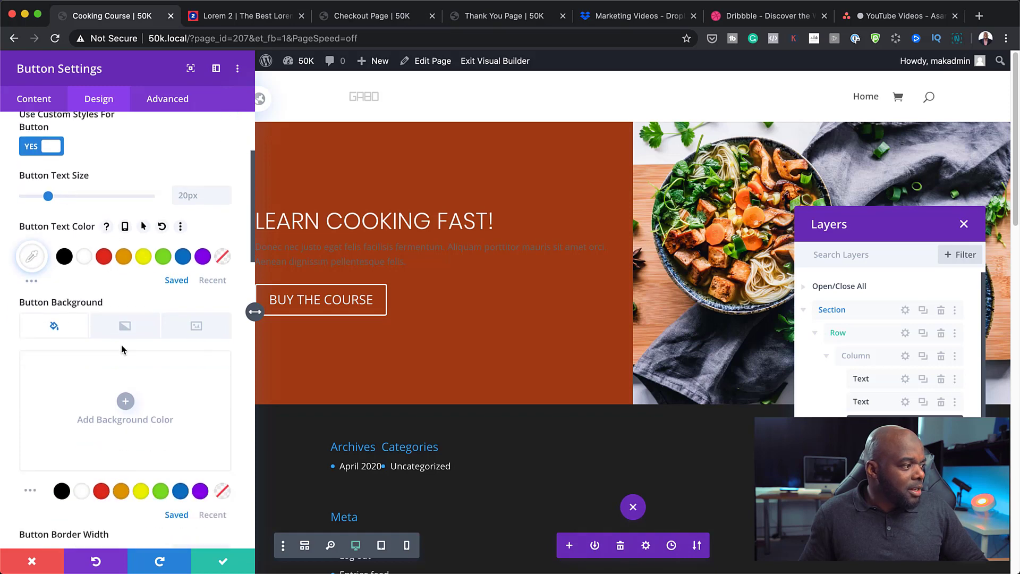
left_click(142, 492)
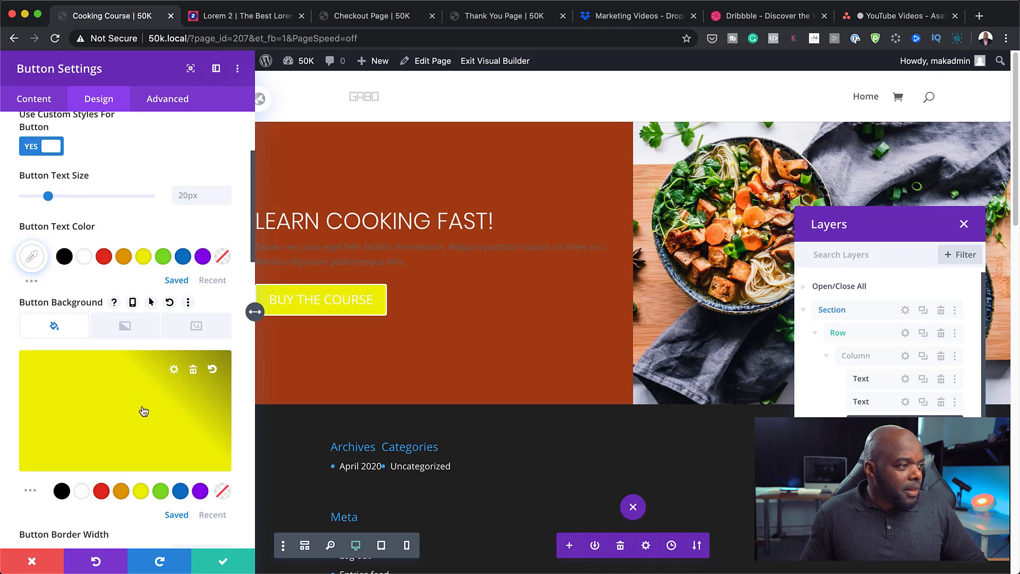
scroll(143, 411, "down", 1)
left_click(101, 456)
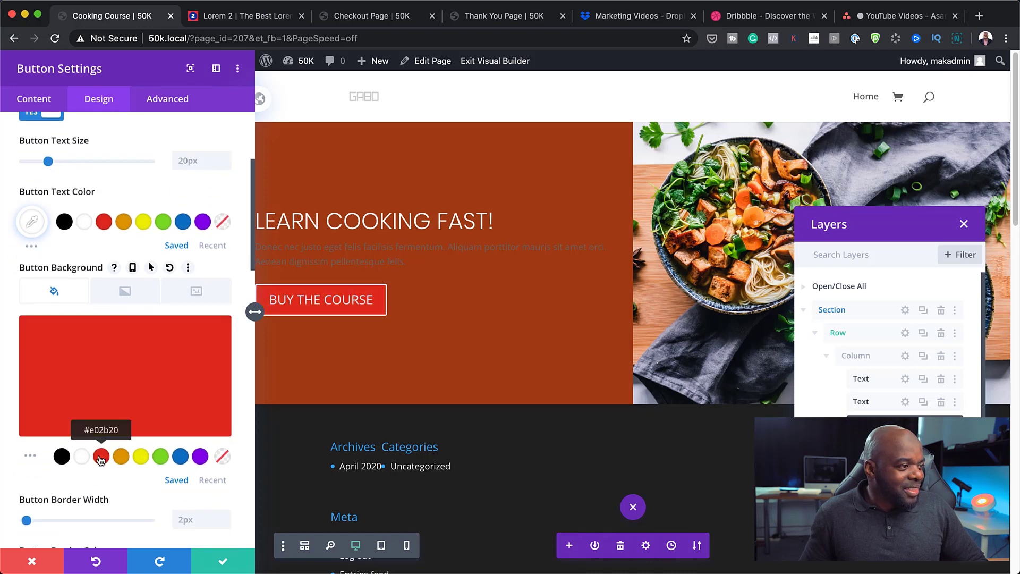
left_click(112, 399)
left_click_drag(21, 332, 29, 404)
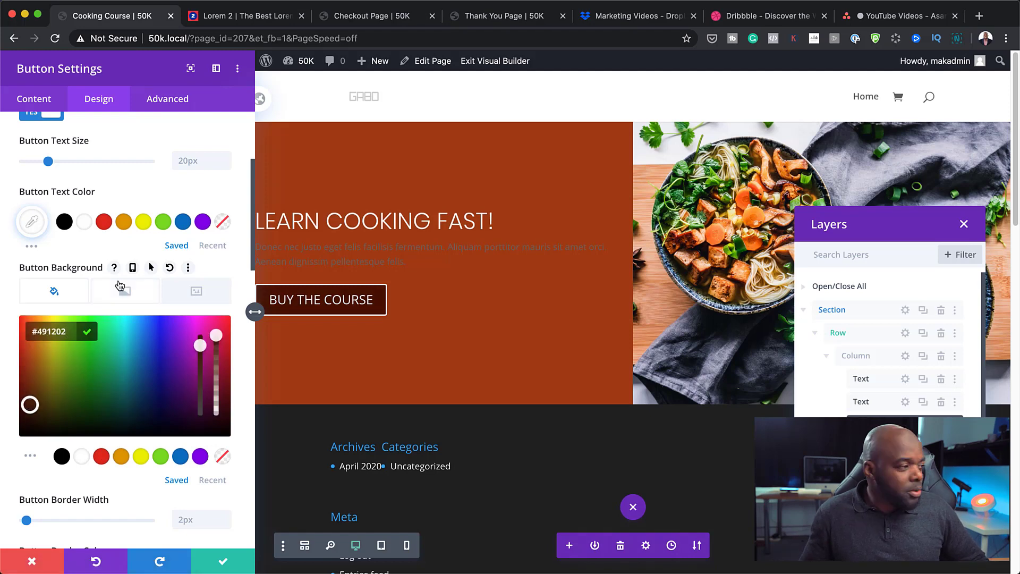
Step: Set the button's border width to 0px and its font to Poppins, and save the button settings
scroll(66, 462, "down", 2)
left_click_drag(27, 473, 12, 474)
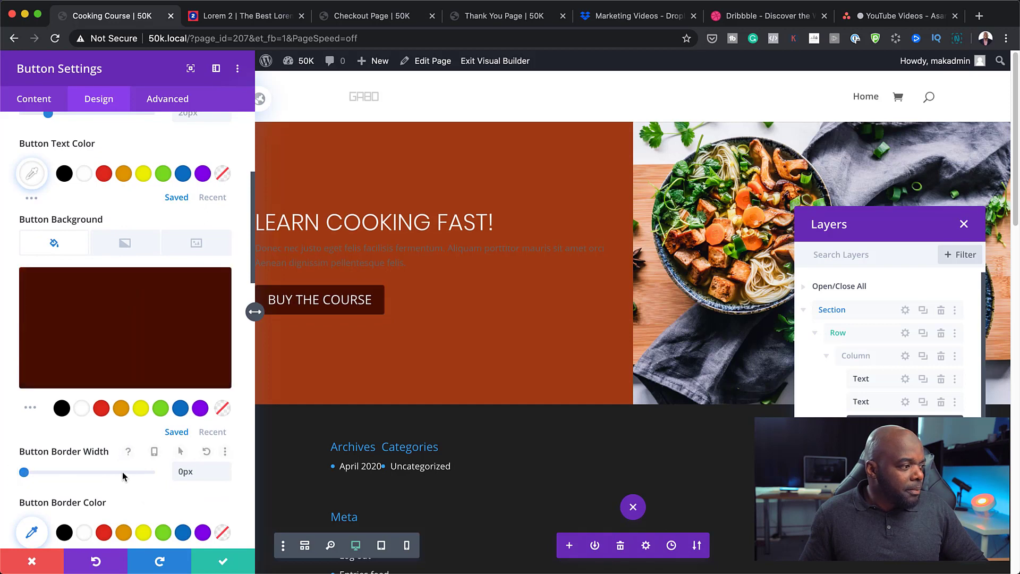
scroll(129, 478, "down", 8)
scroll(129, 478, "down", 1)
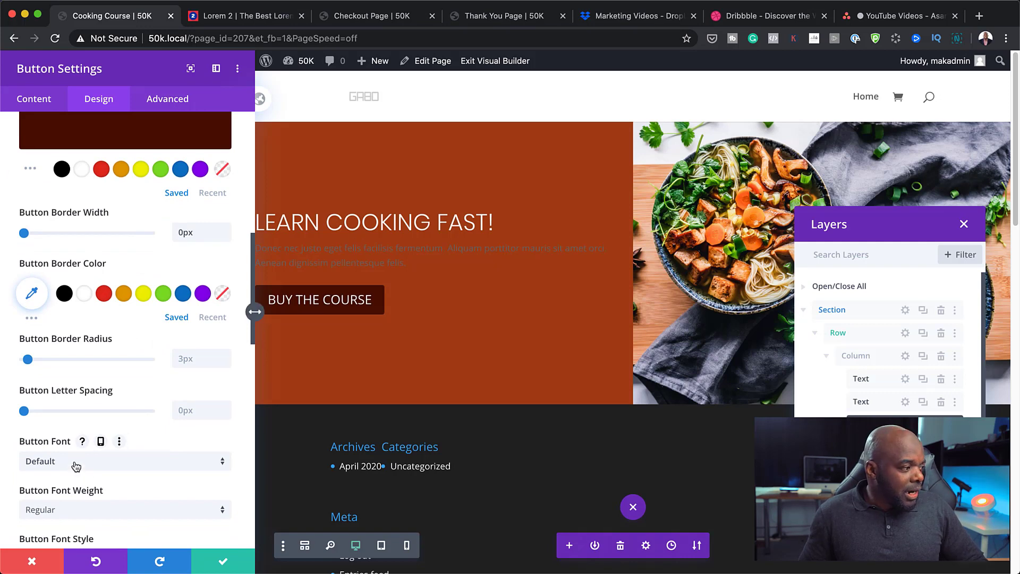
left_click(76, 466)
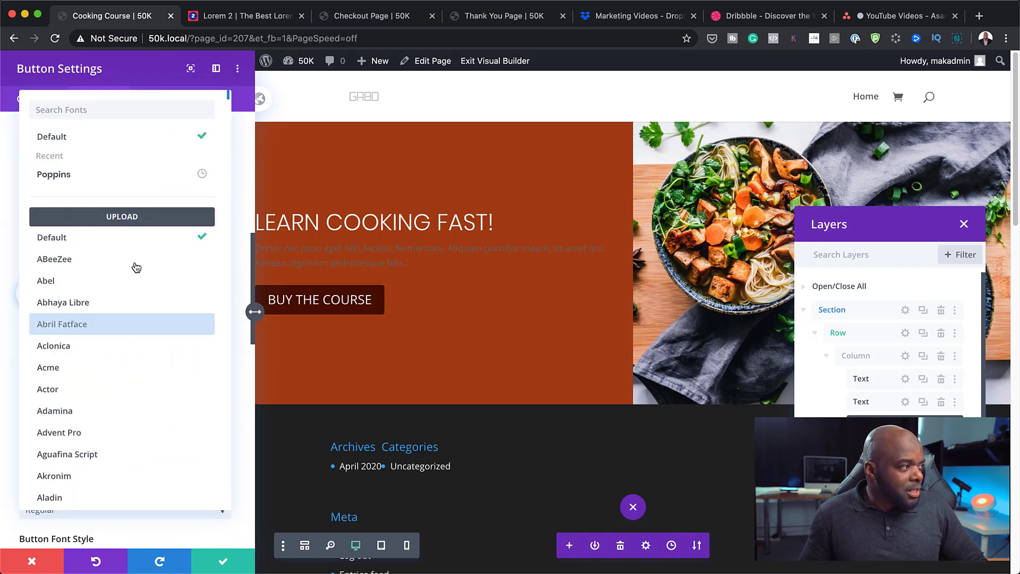
left_click(136, 173)
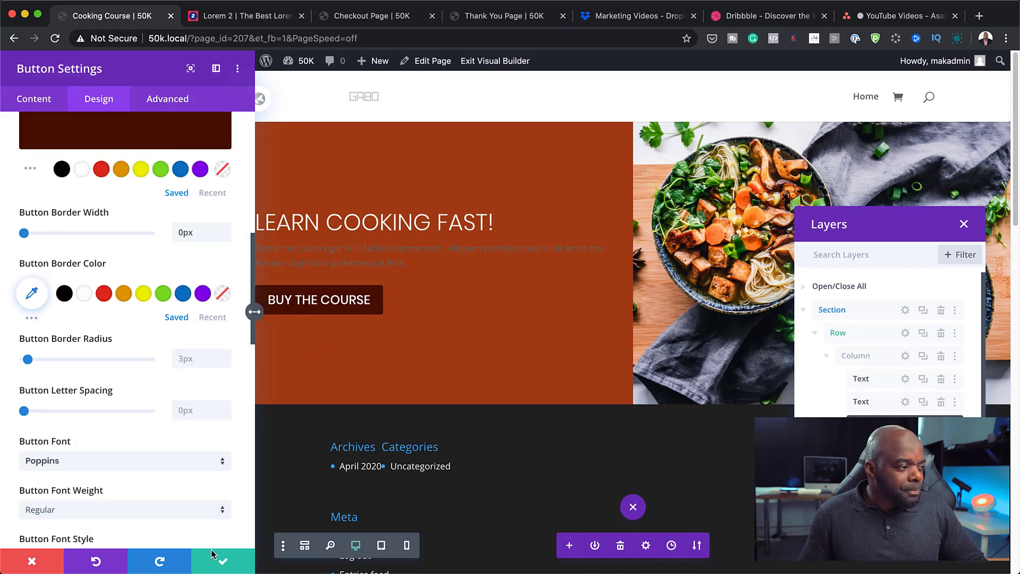
left_click(223, 565)
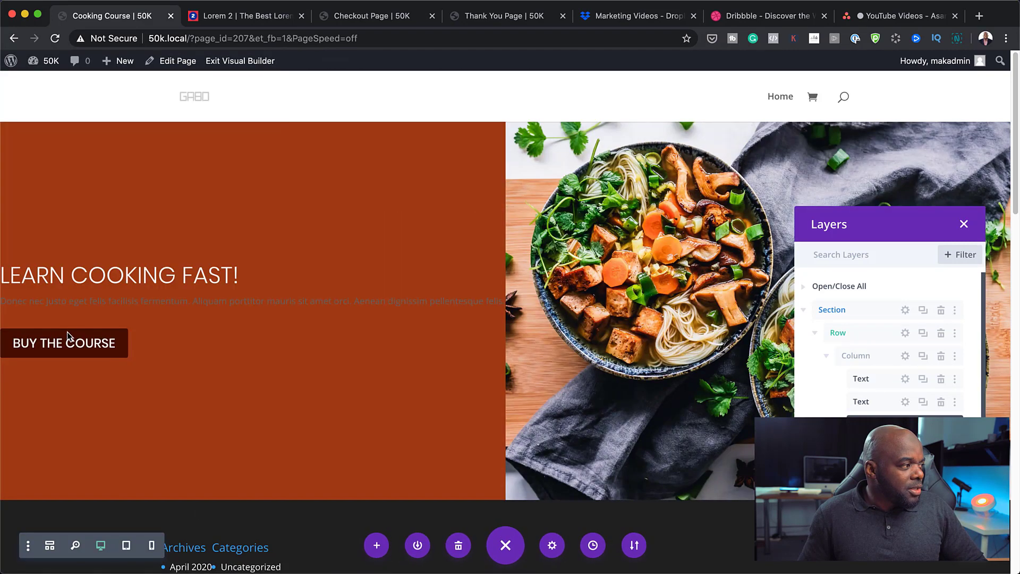
Step: Set the first column's top padding to 10% and link the bottom padding to the same value
left_click(906, 356)
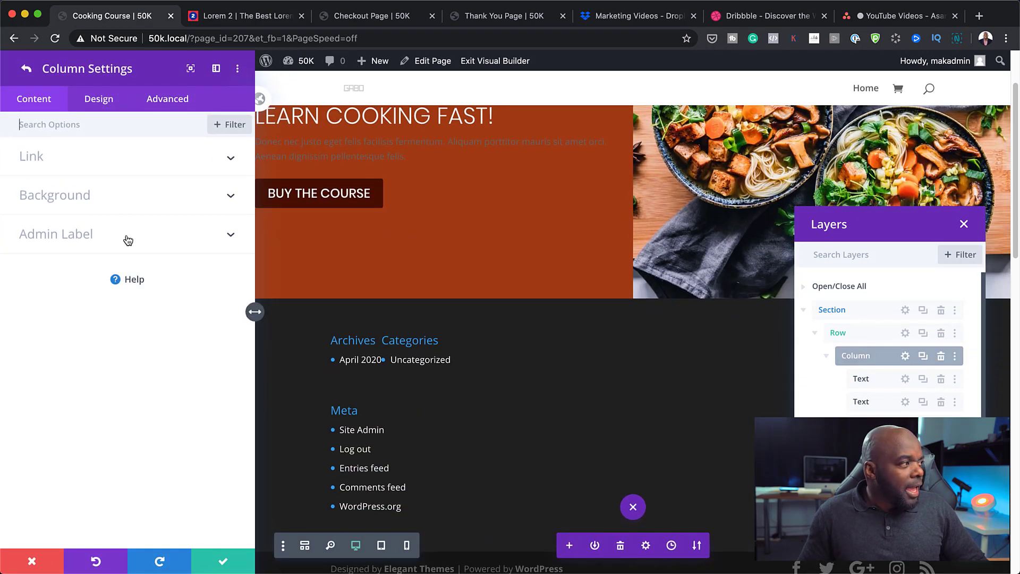
left_click(110, 104)
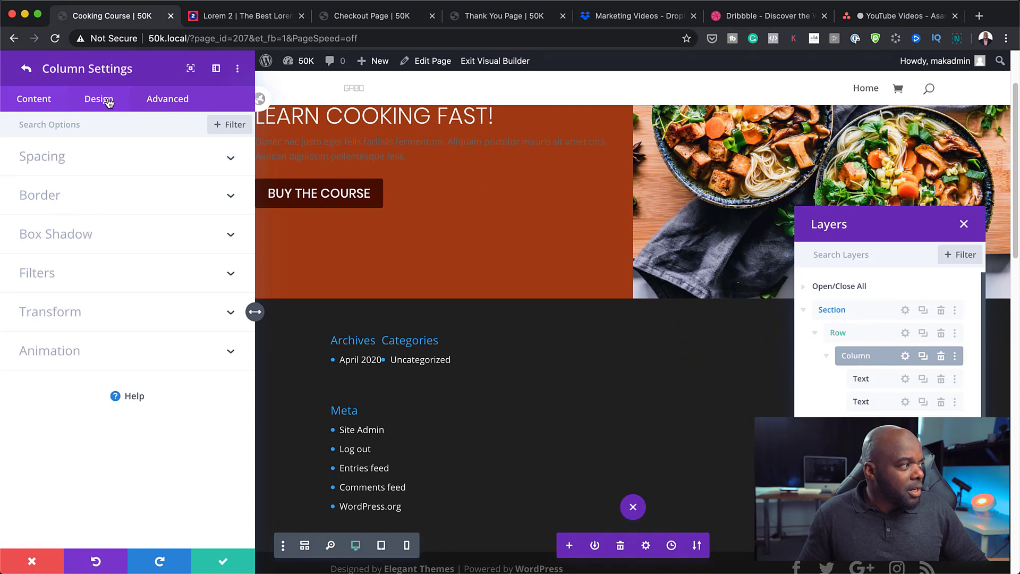
left_click(61, 156)
left_click(40, 203)
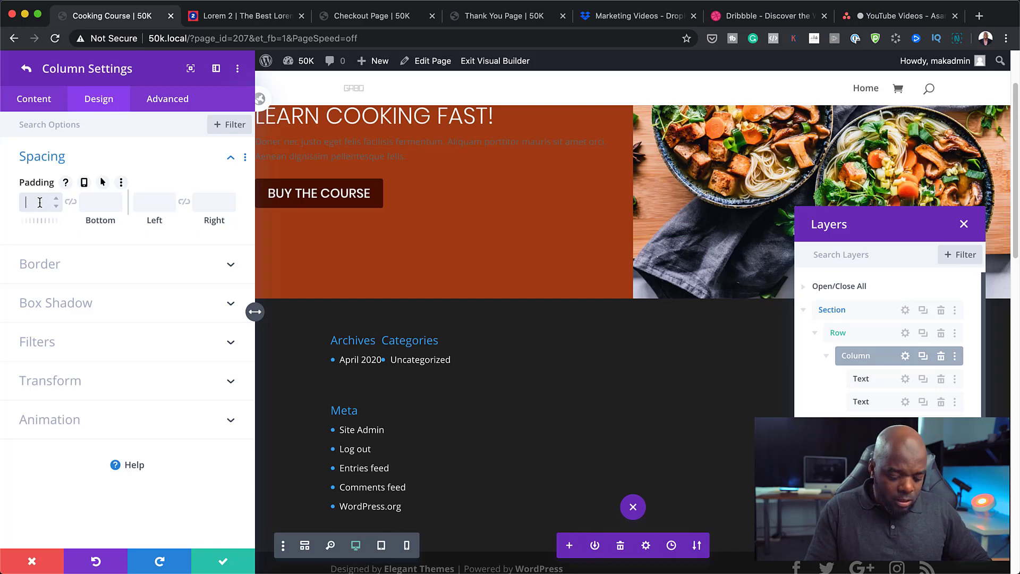
type("10%")
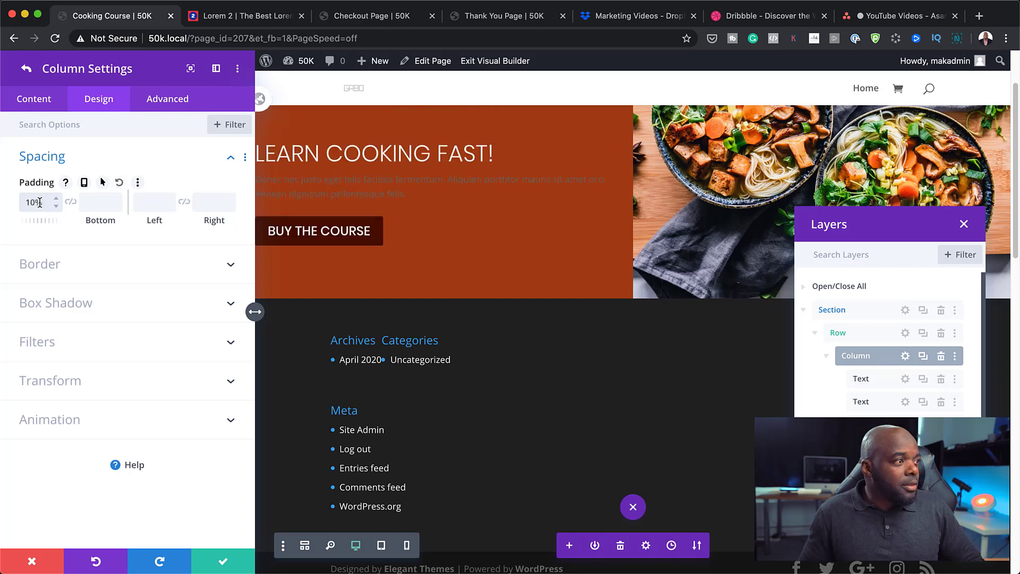
left_click(70, 202)
left_click_drag(101, 203, 79, 202)
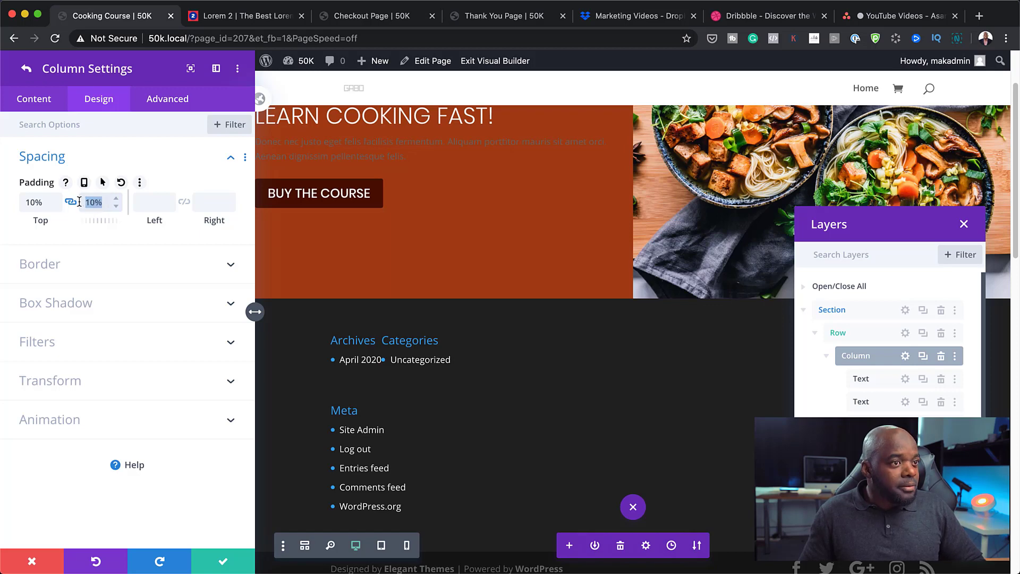
Step: Set the column's left and right padding to 8%, change the linked top and bottom padding to 8%, and save
left_click(155, 203)
type("10%")
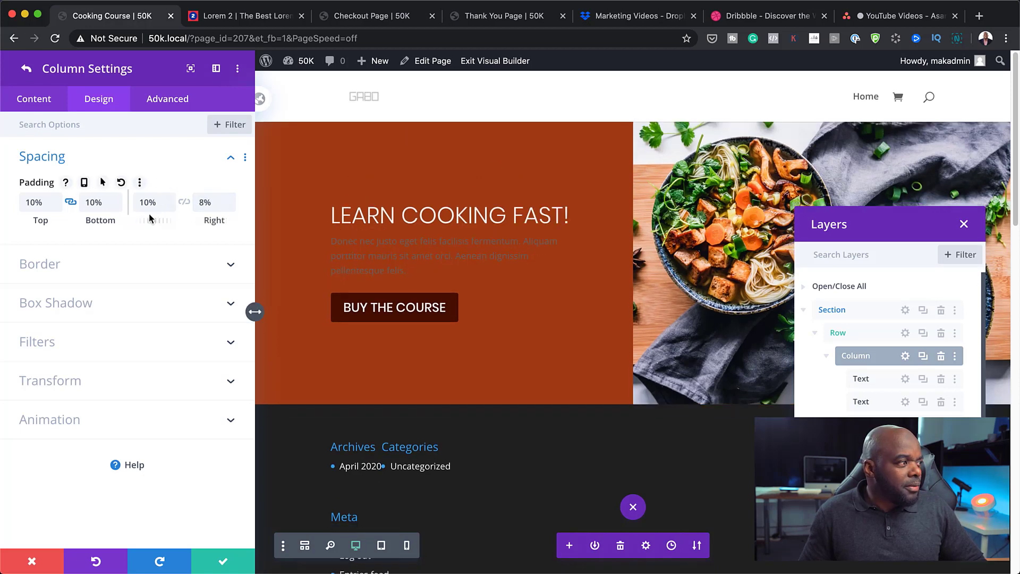
left_click(170, 207)
left_click(170, 207)
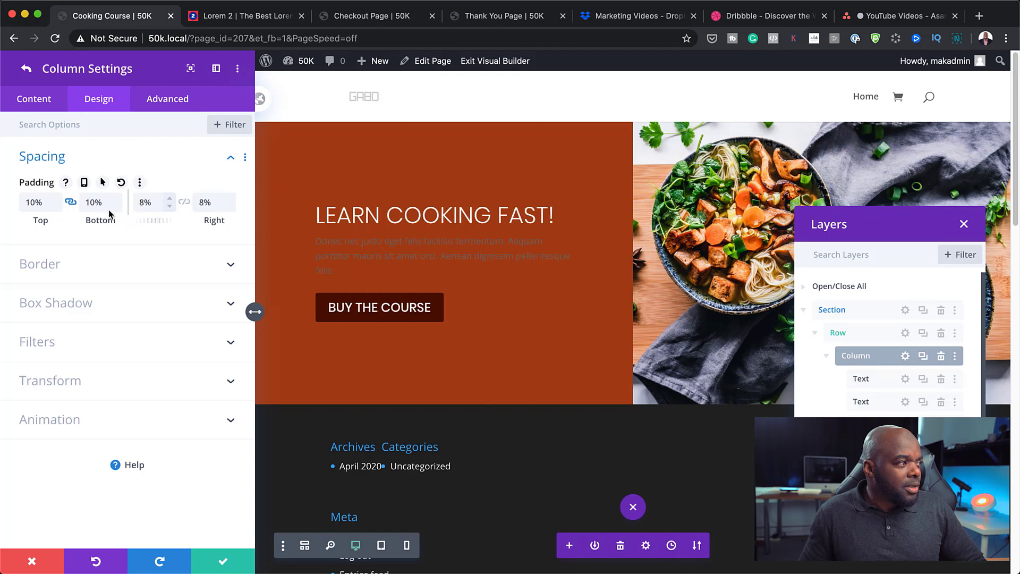
left_click(117, 208)
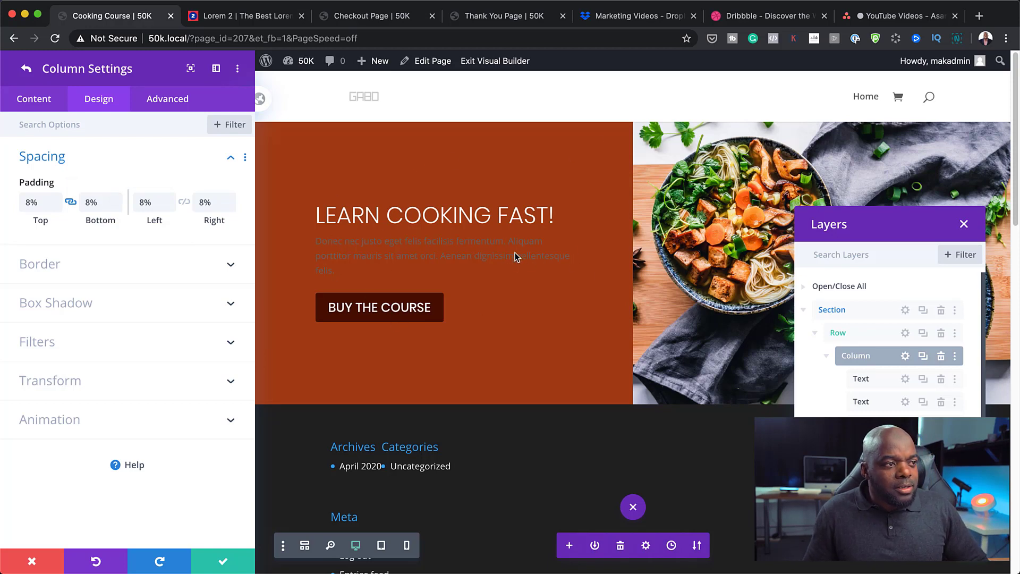
left_click(224, 561)
left_click(224, 561)
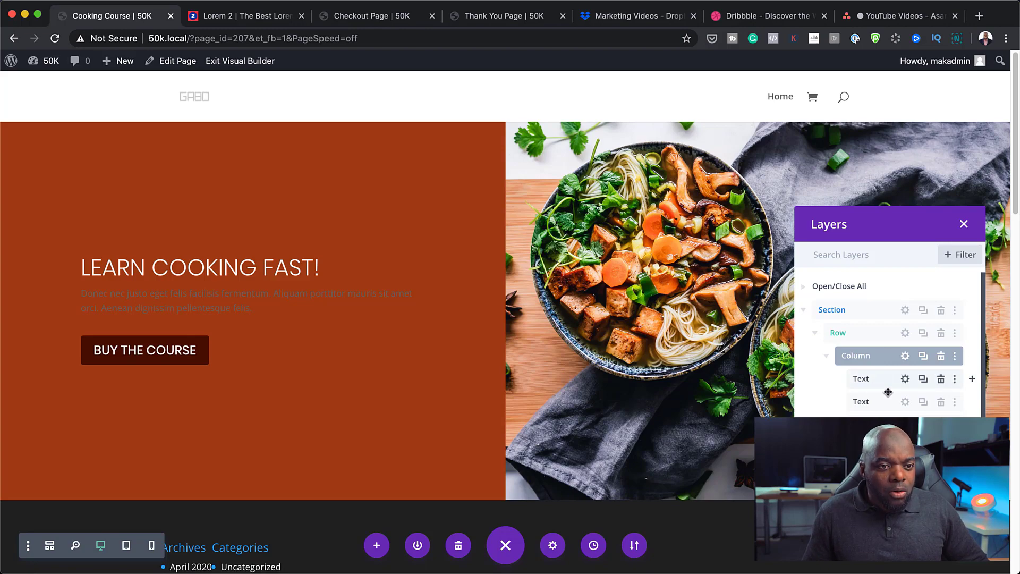
Step: Set the "Learn Cooking Fast!" headline's H1 font weight to Bold and its text size to 34px
left_click(905, 380)
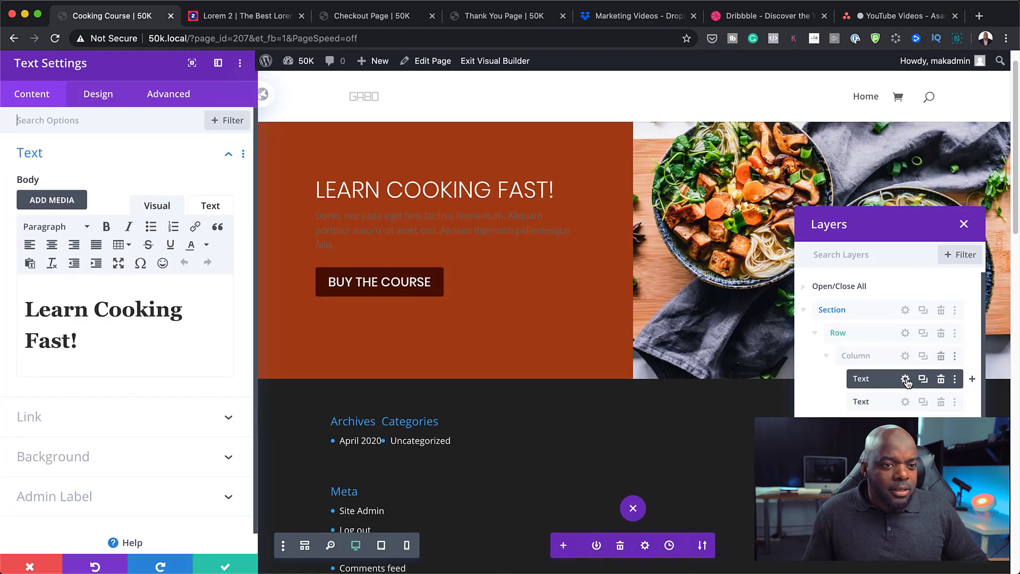
scroll(485, 255, "up", 3)
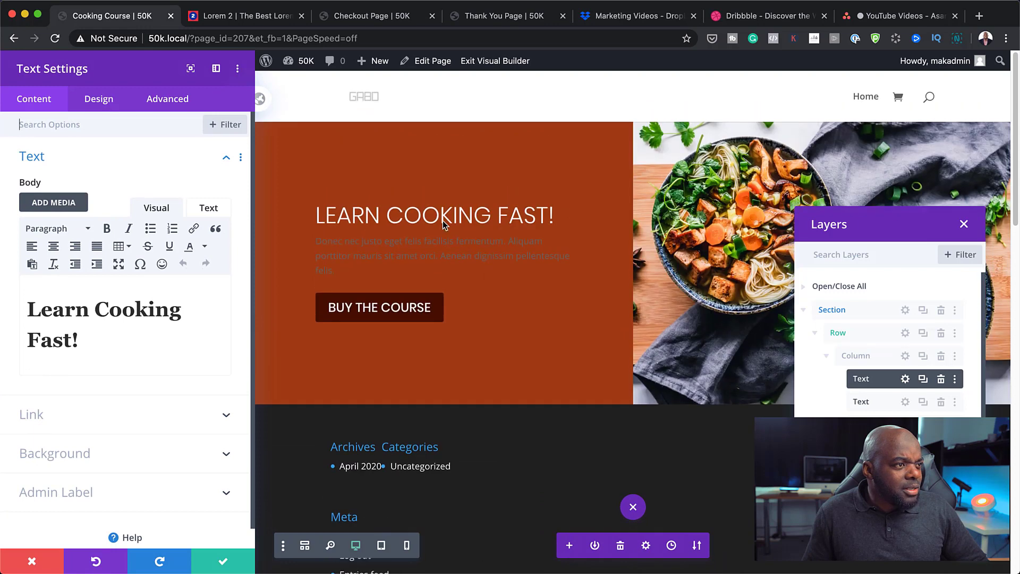
left_click(113, 104)
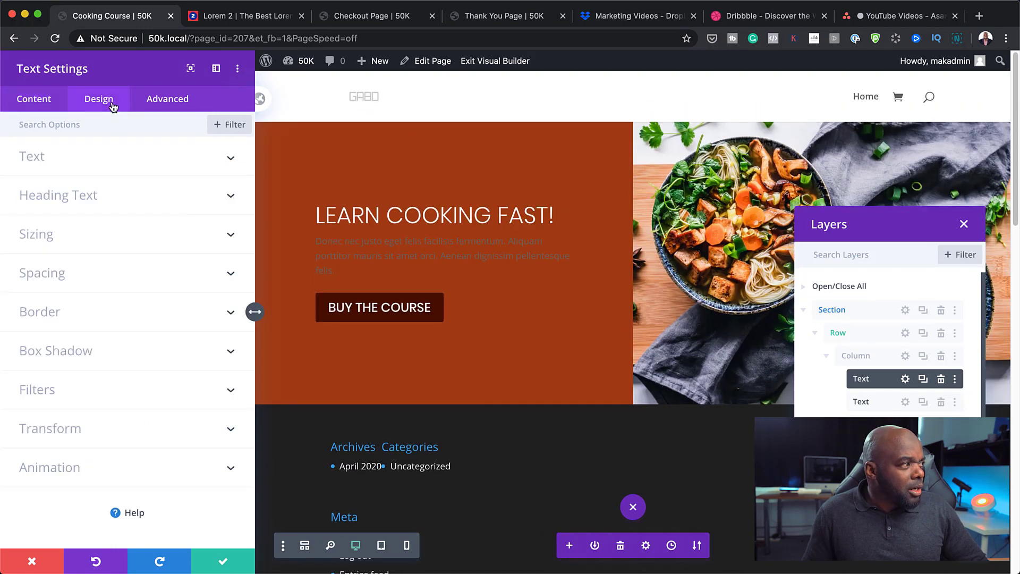
left_click(62, 193)
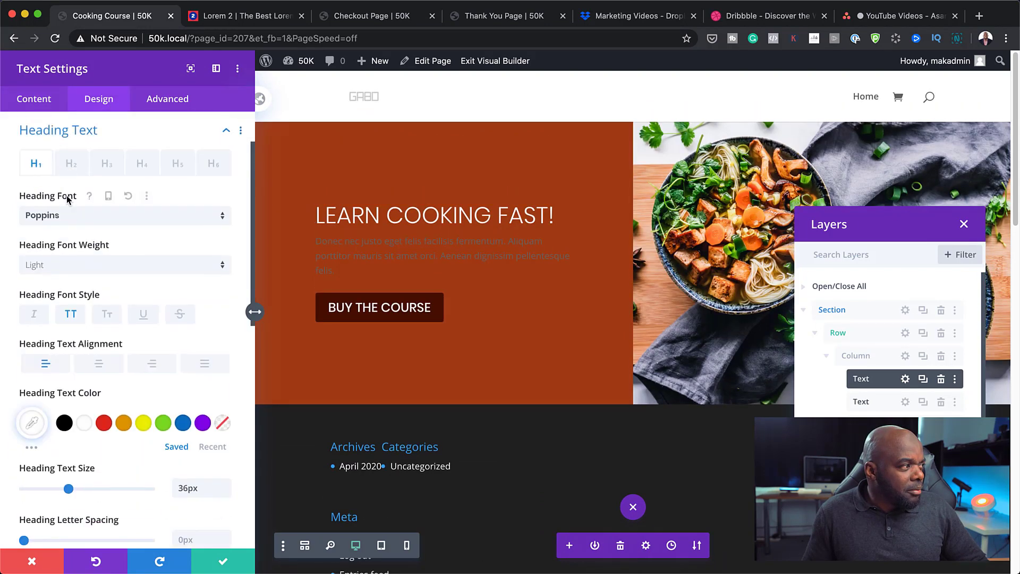
left_click(64, 270)
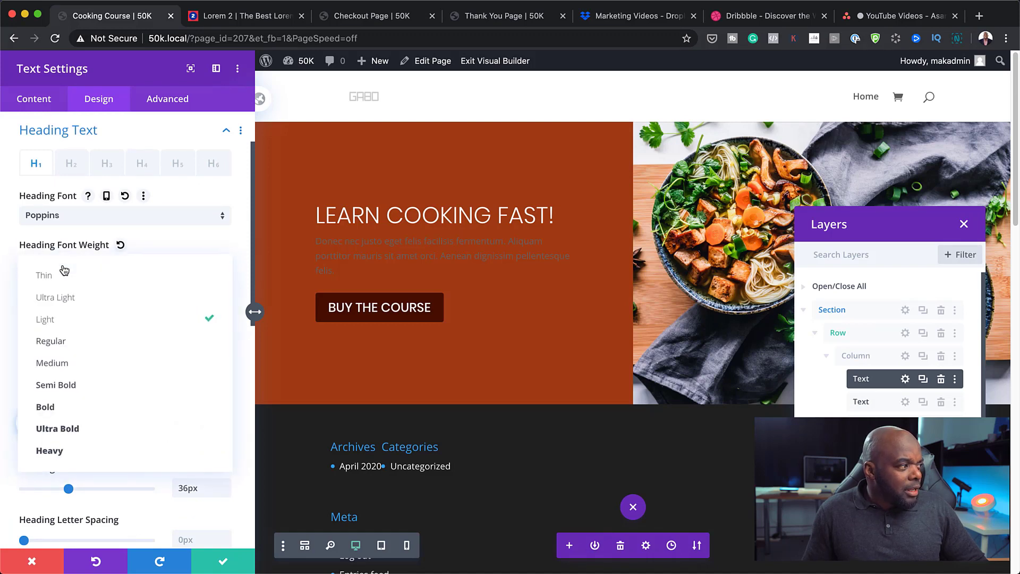
left_click(111, 408)
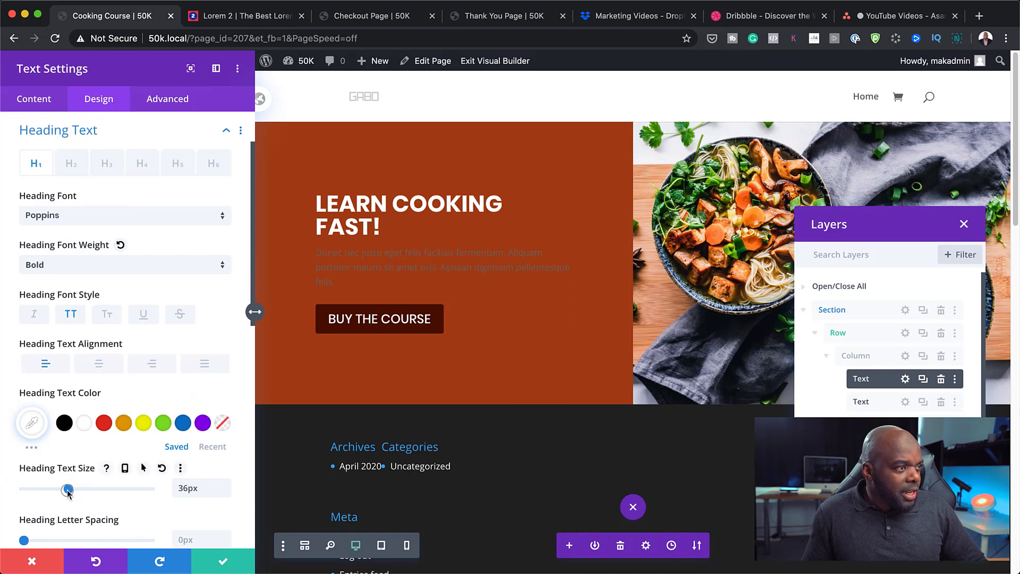
left_click_drag(68, 492, 66, 492)
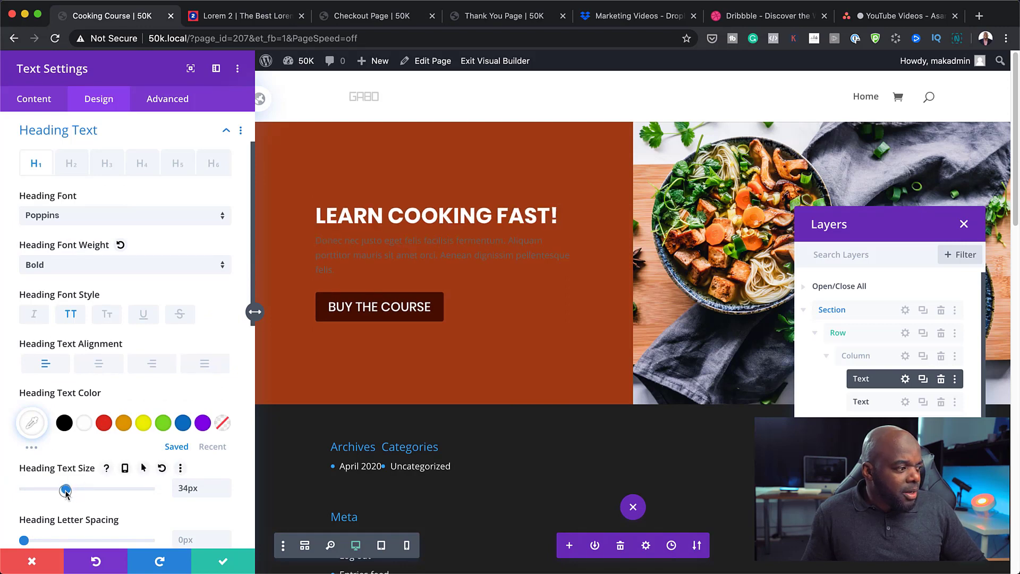
Step: Preview the heading text size's responsive settings for tablet and phone, and return to the desktop setting
left_click(125, 468)
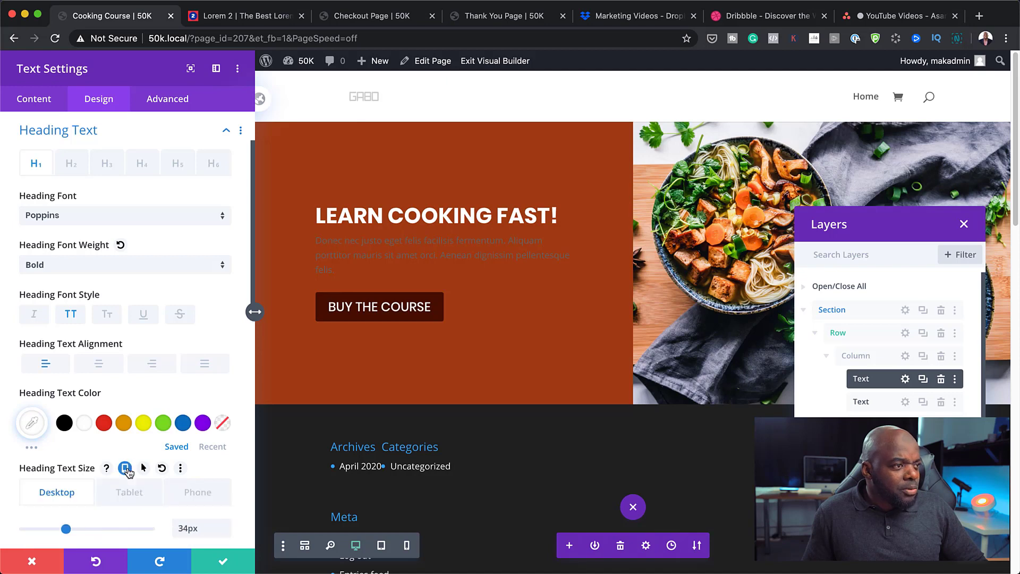
left_click(129, 494)
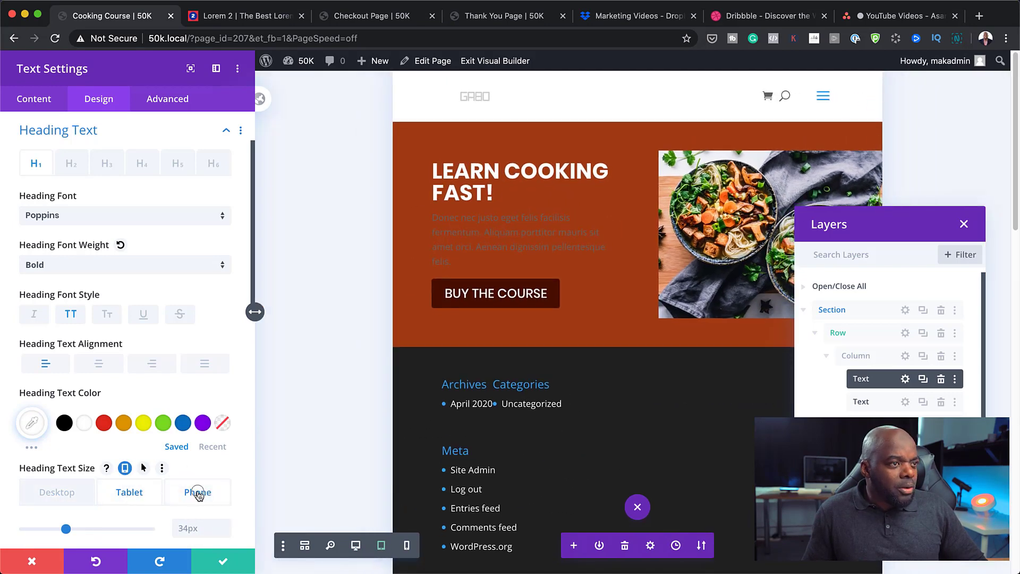
left_click(198, 494)
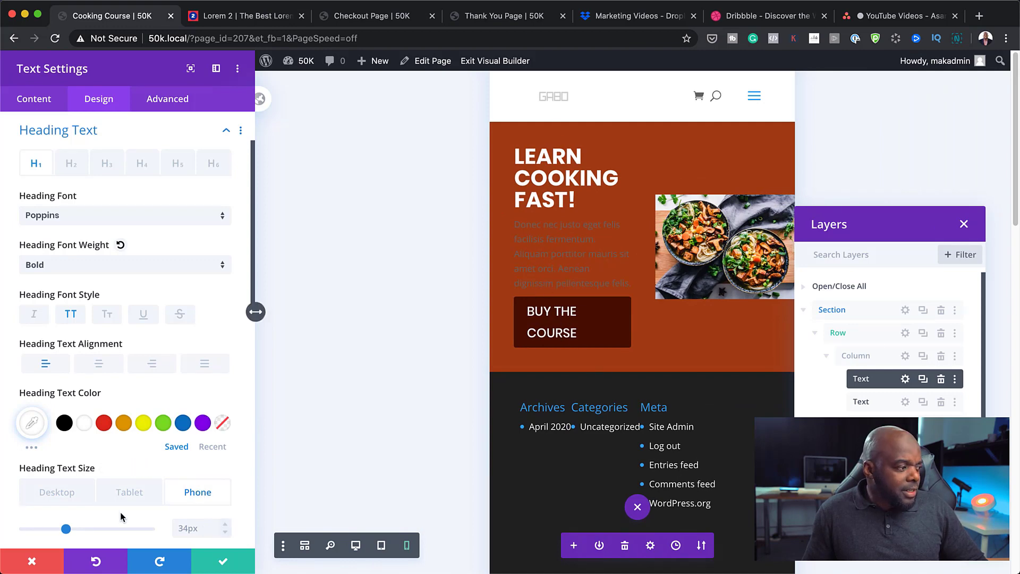
left_click(64, 494)
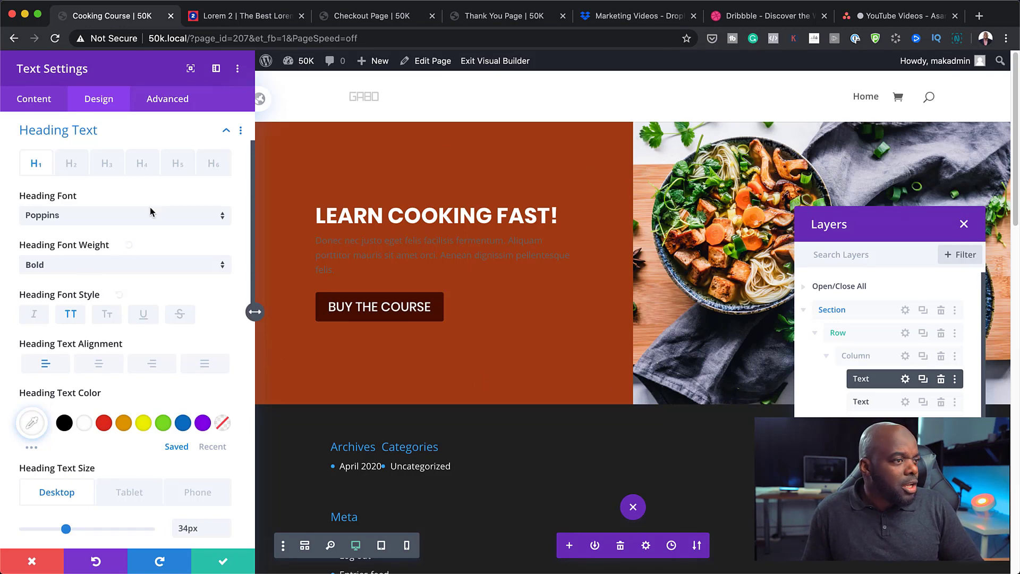
left_click(907, 356)
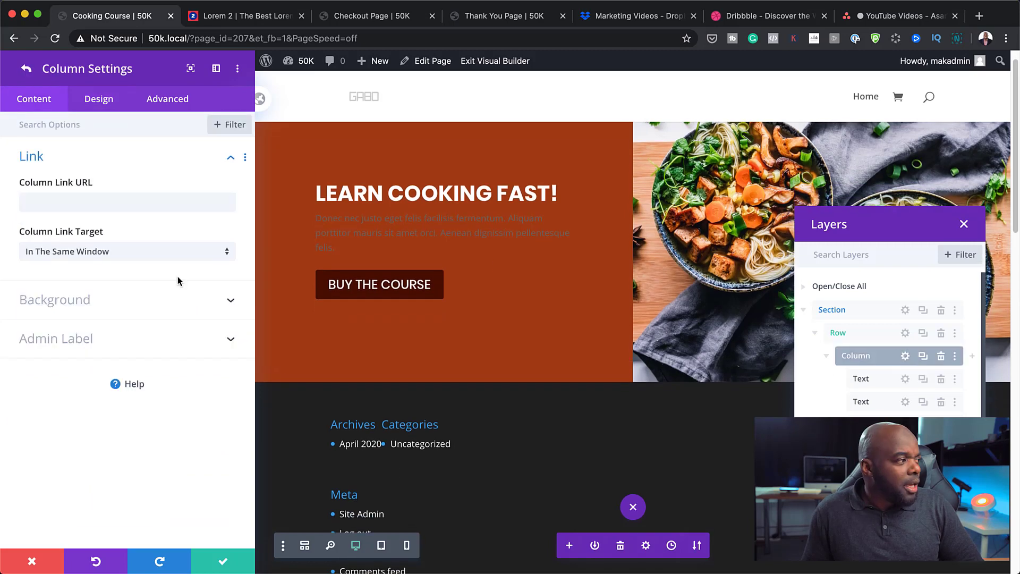
left_click(97, 100)
left_click(53, 157)
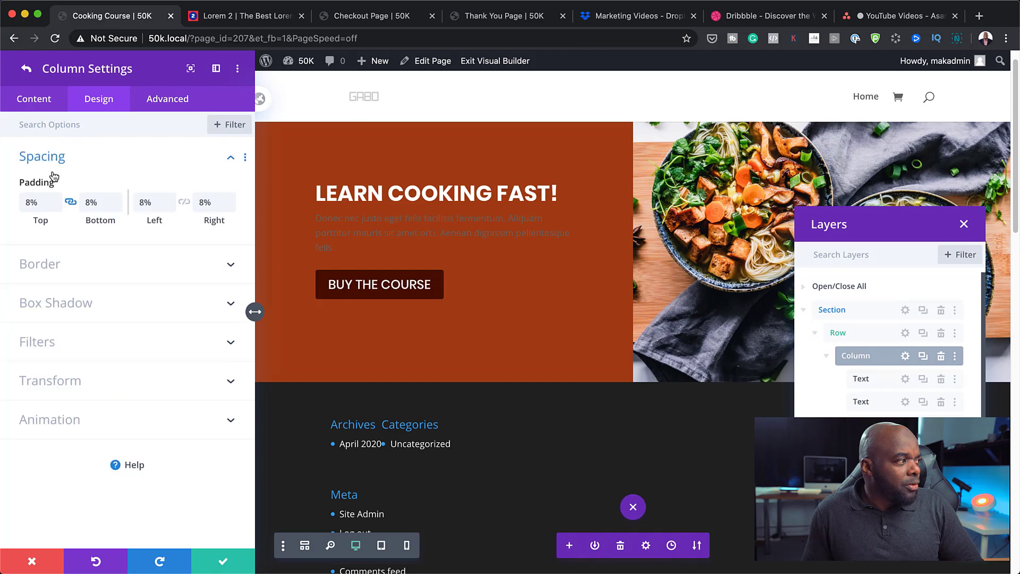
double_click(44, 202)
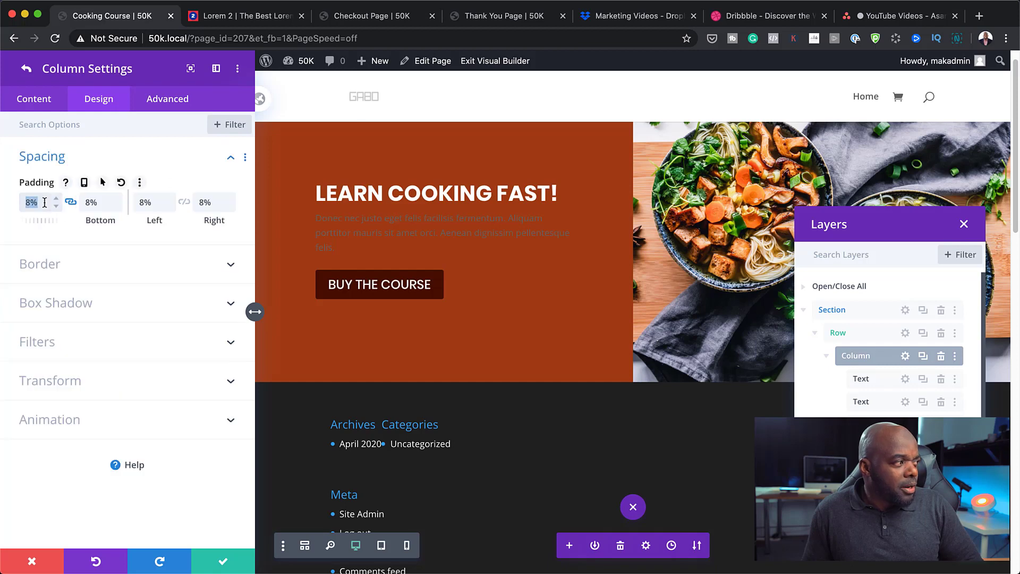
key("BackSpace")
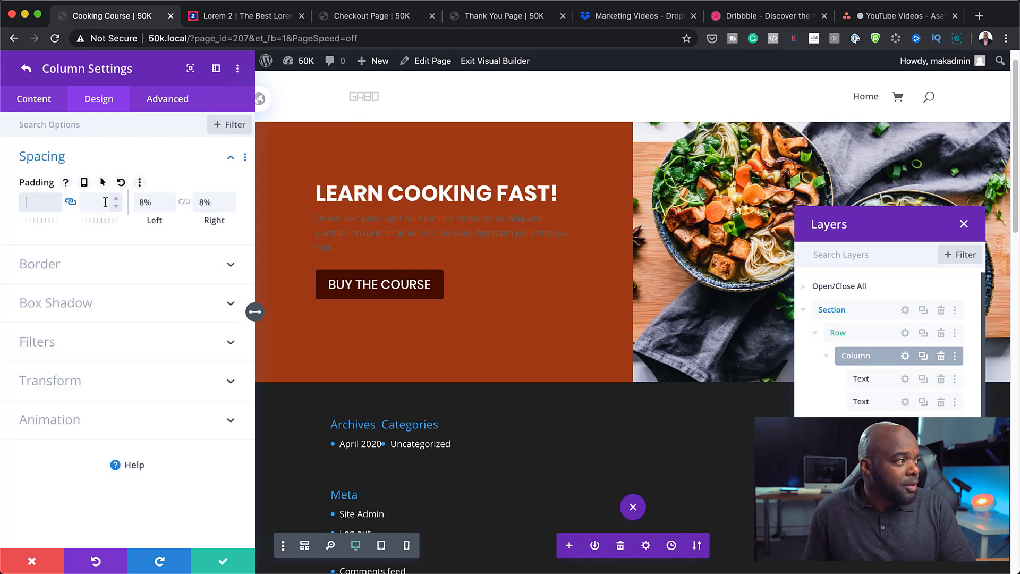
key("Escape")
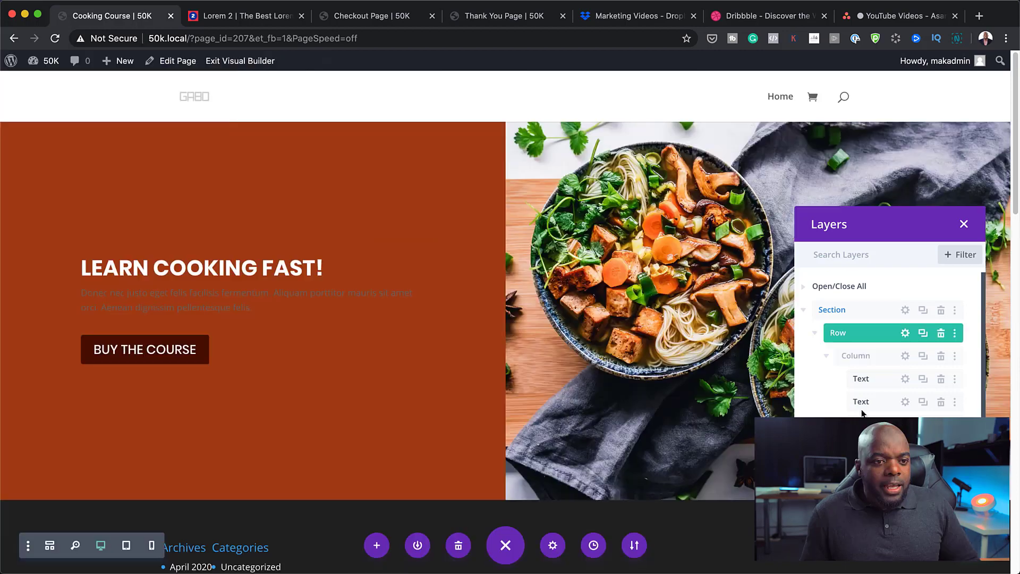
Step: Set the hero paragraph's text font to Poppins and its text color to white, and save the settings
left_click(905, 402)
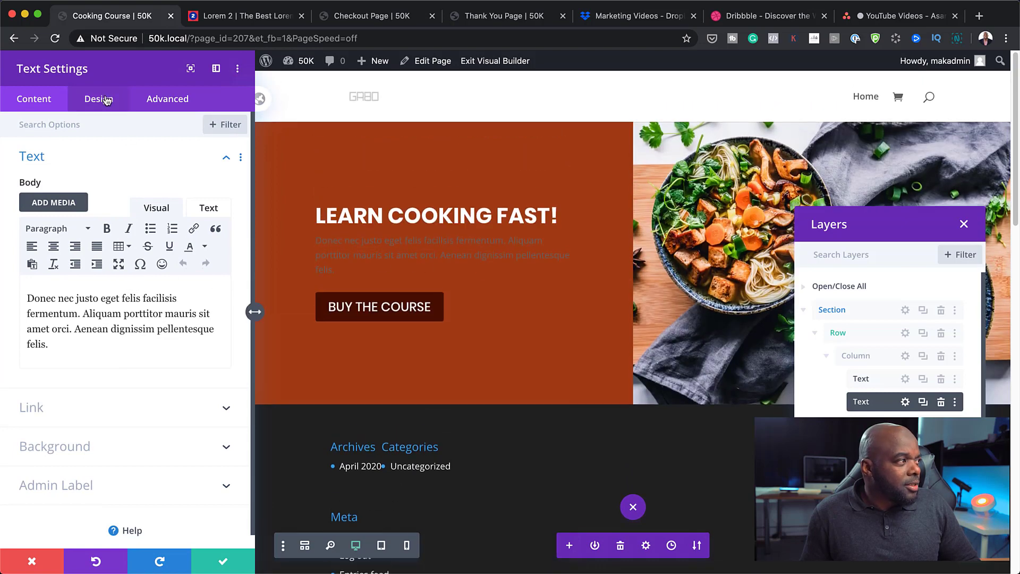
left_click(98, 99)
left_click(37, 167)
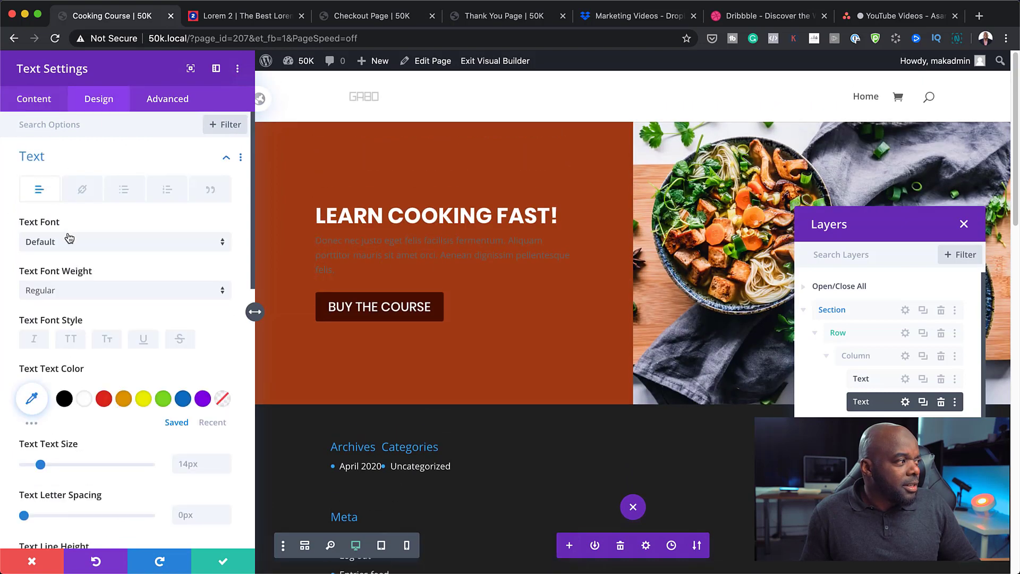
left_click(68, 242)
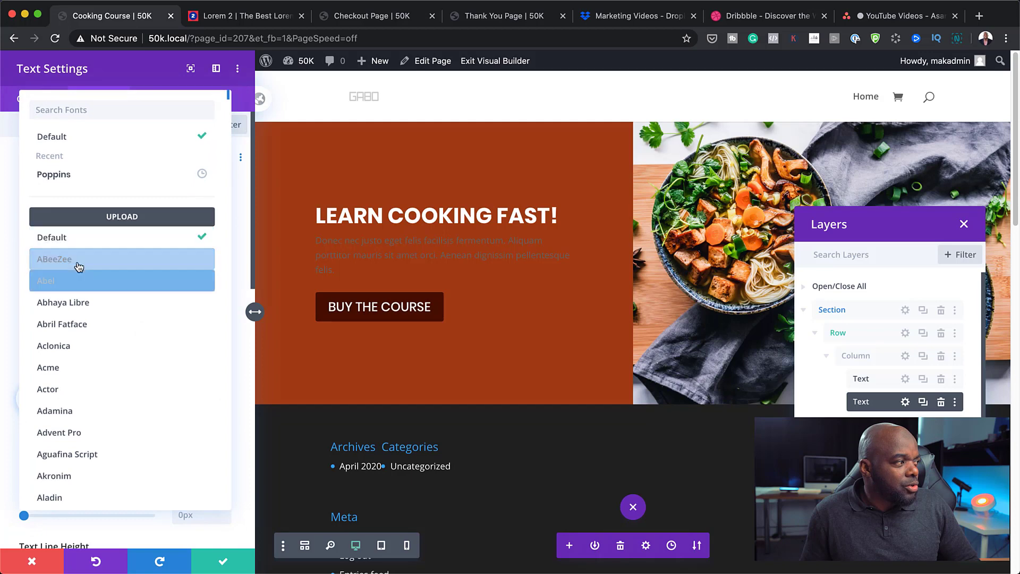
left_click(79, 174)
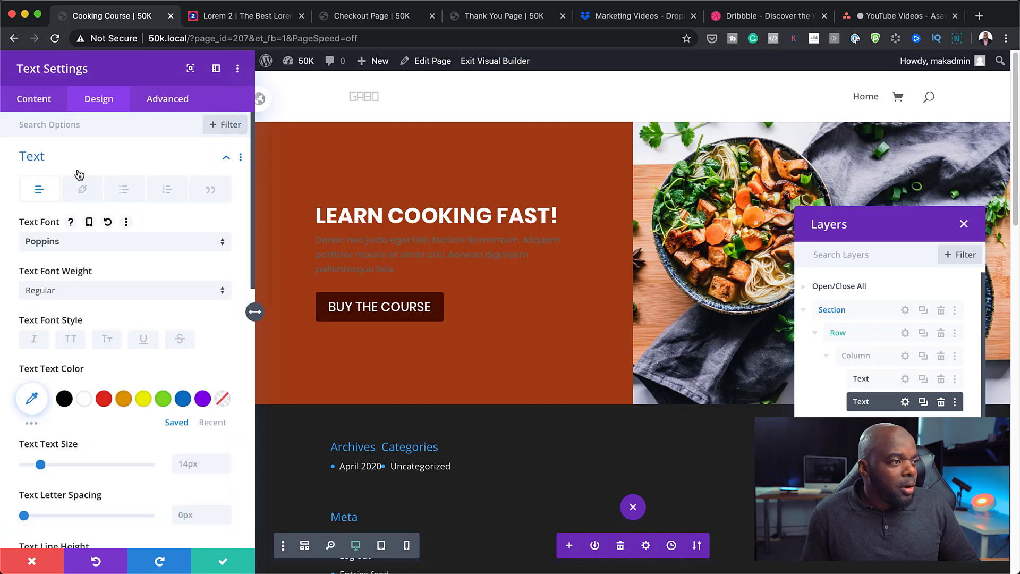
left_click(84, 399)
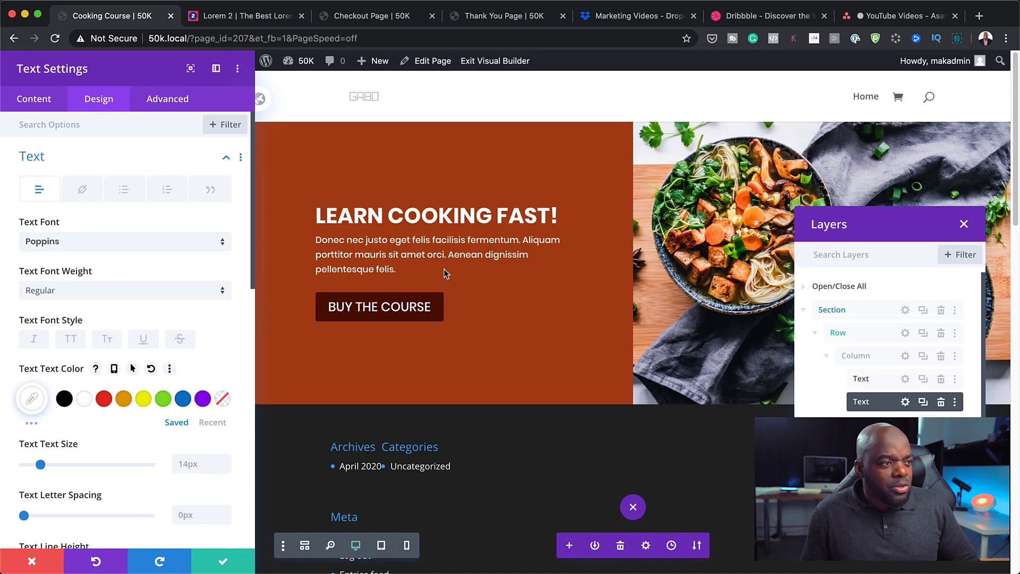
left_click(223, 564)
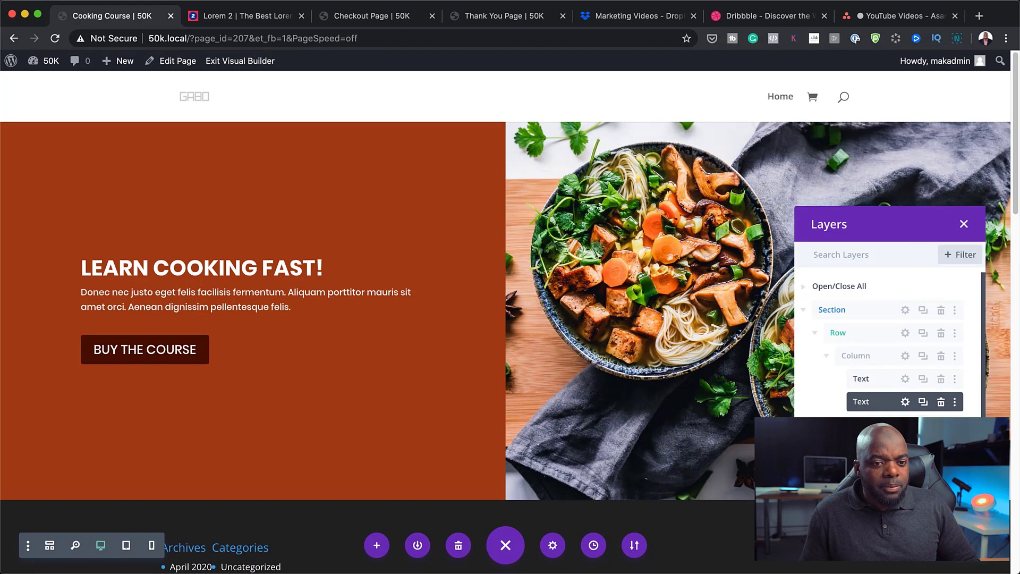
Step: Collapse the hero section in the layers list and insert a regular section below it with a two-fifths, three-fifths column row
left_click_drag(922, 224, 912, 159)
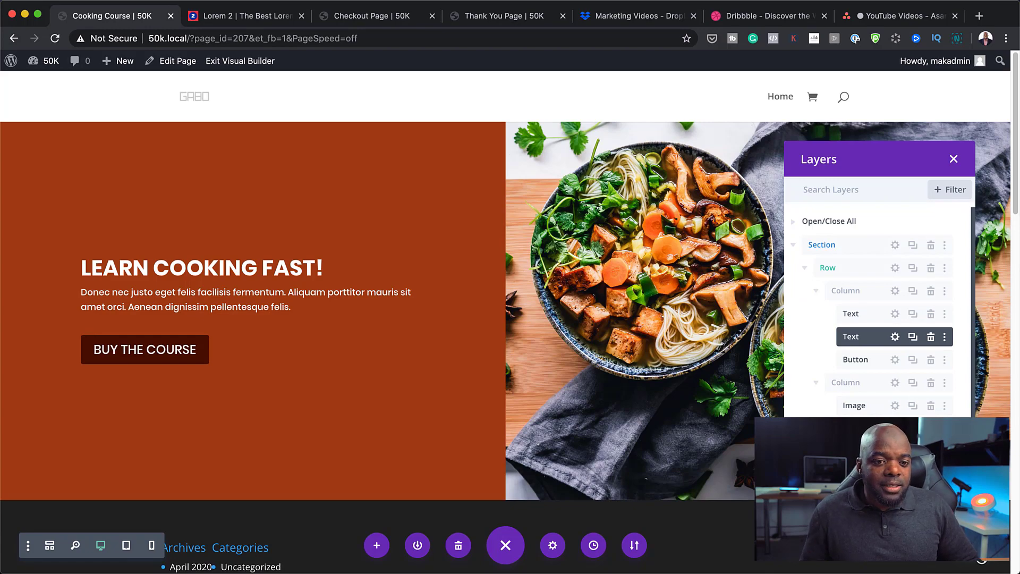
scroll(515, 466, "down", 6)
scroll(519, 457, "up", 5)
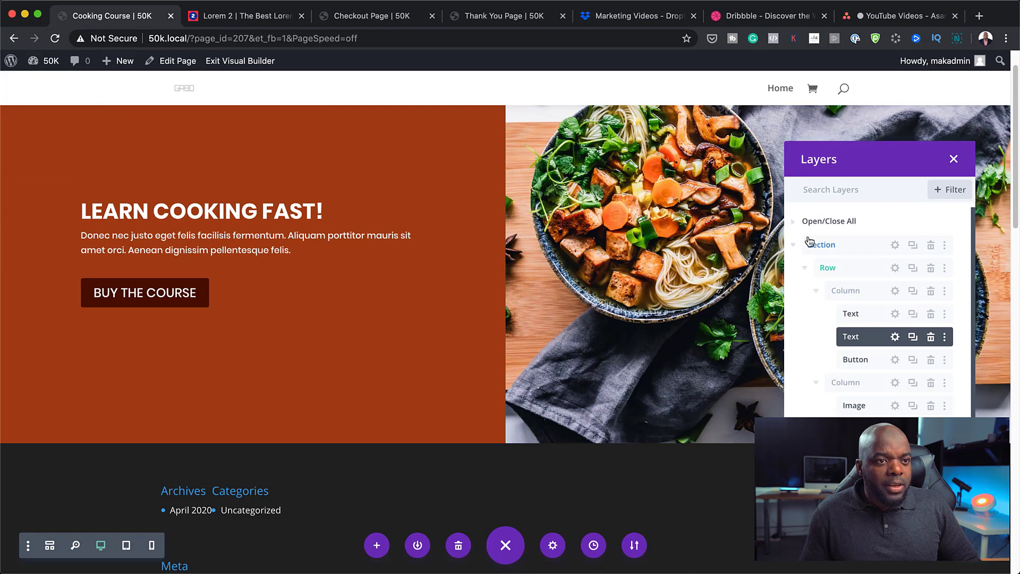
left_click(804, 268)
left_click(793, 250)
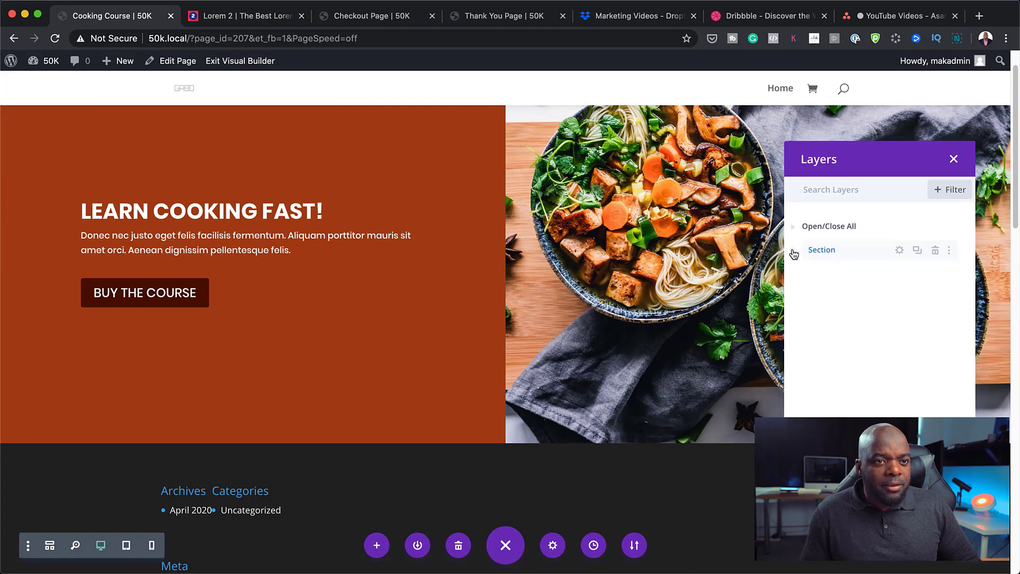
left_click(966, 250)
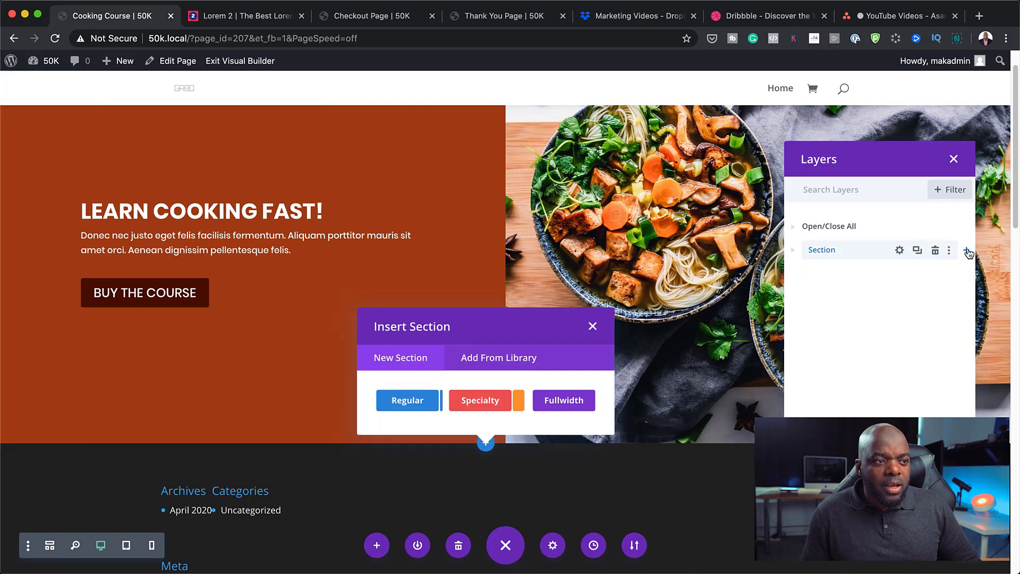
left_click(420, 403)
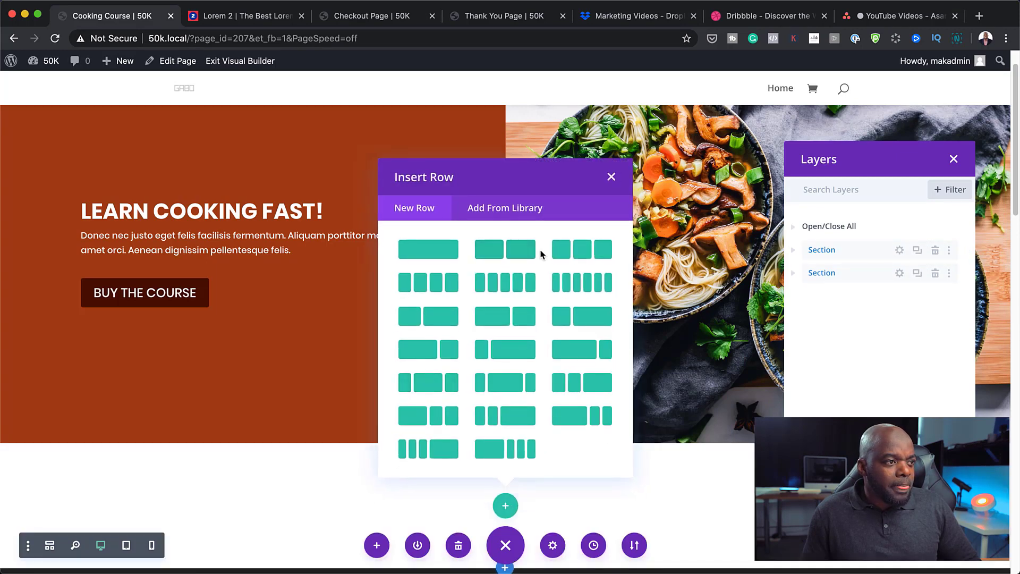
left_click(439, 322)
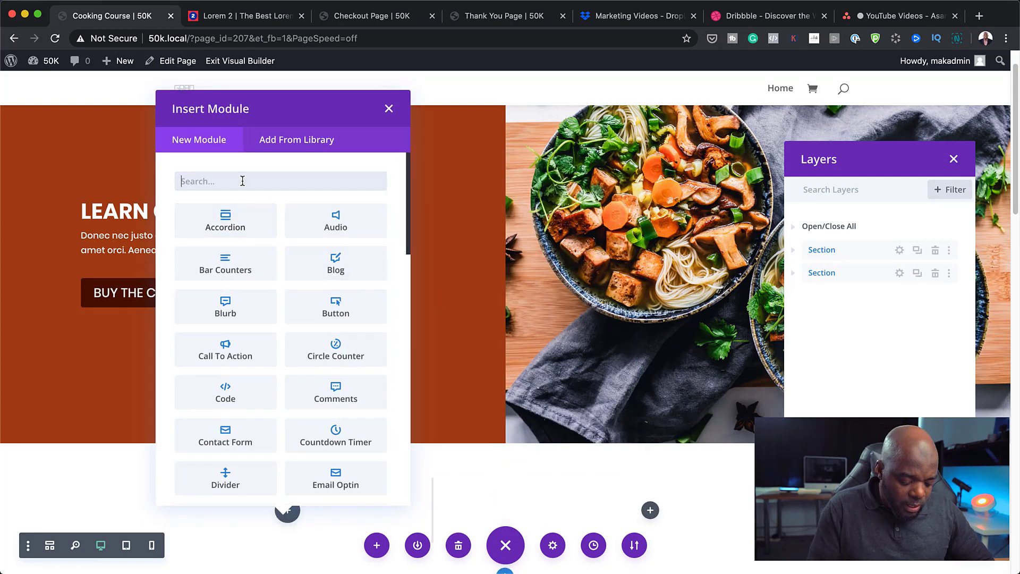
Step: Insert an Image module in the new row's first column, using the chef-cooking-in-kitchen photo from the media library
type("image")
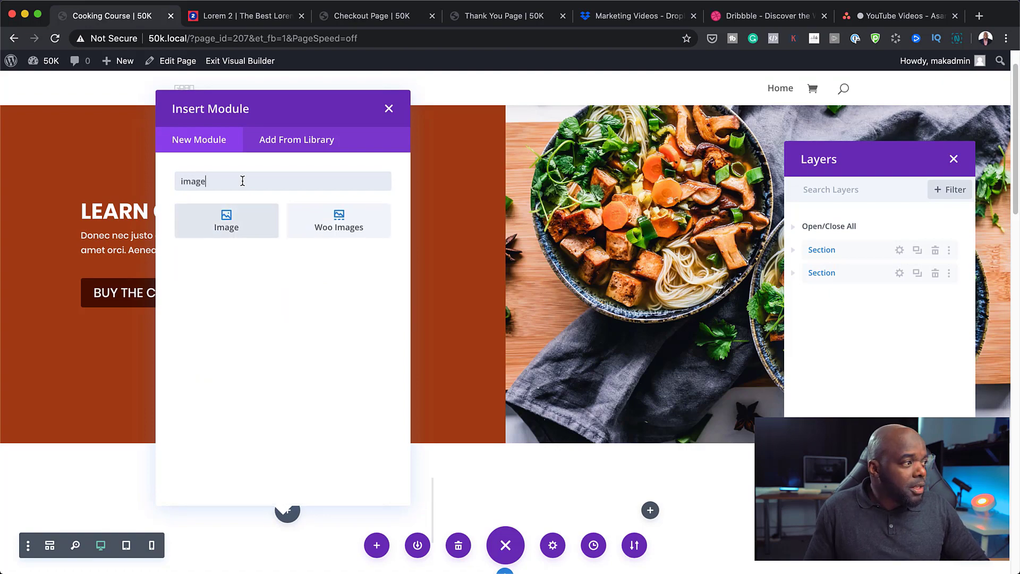
left_click(222, 223)
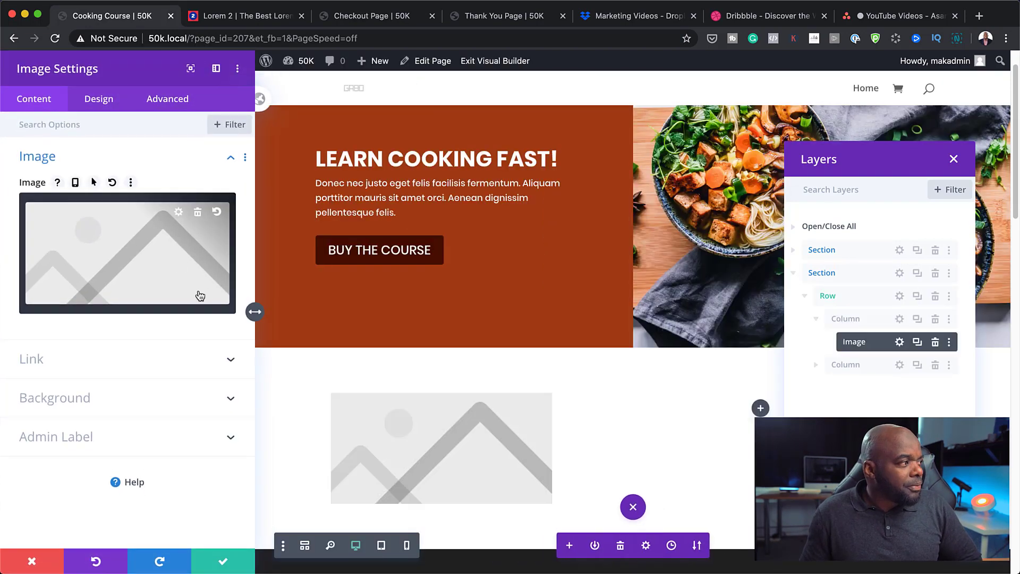
left_click(143, 258)
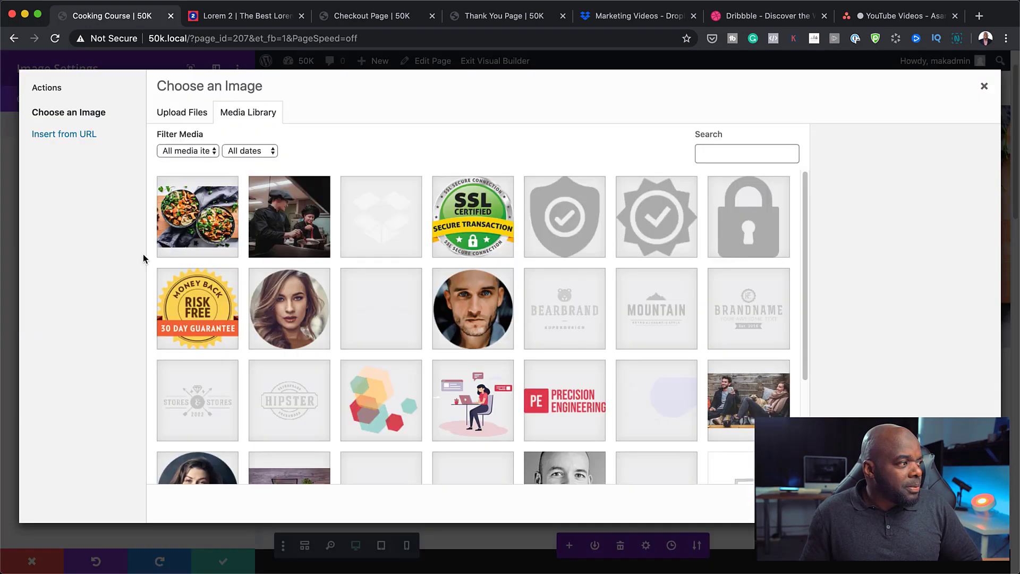
left_click(298, 229)
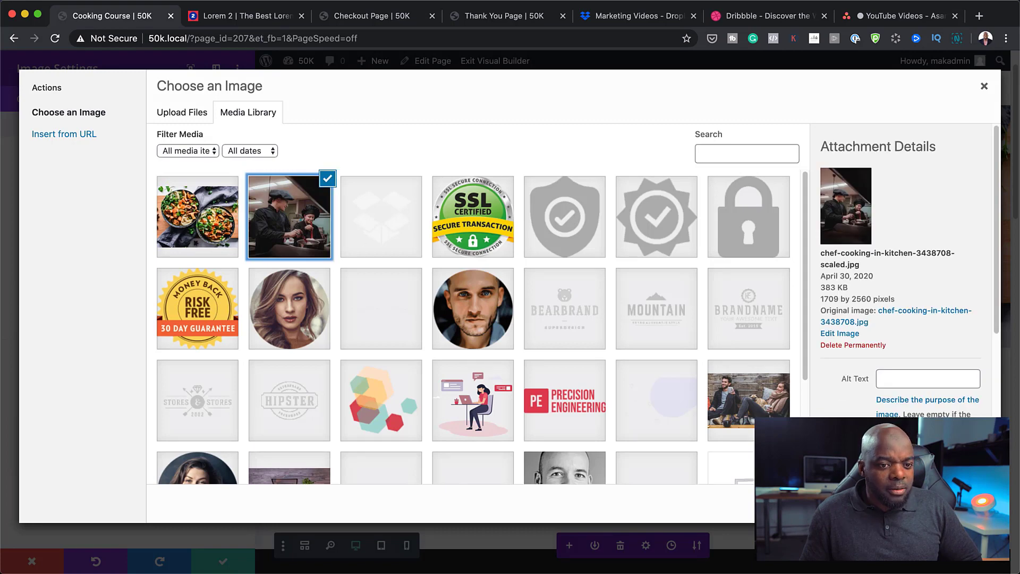
left_click(954, 503)
Step: Round all four corners of the chef image to 10px and save the image settings
scroll(599, 401, "down", 3)
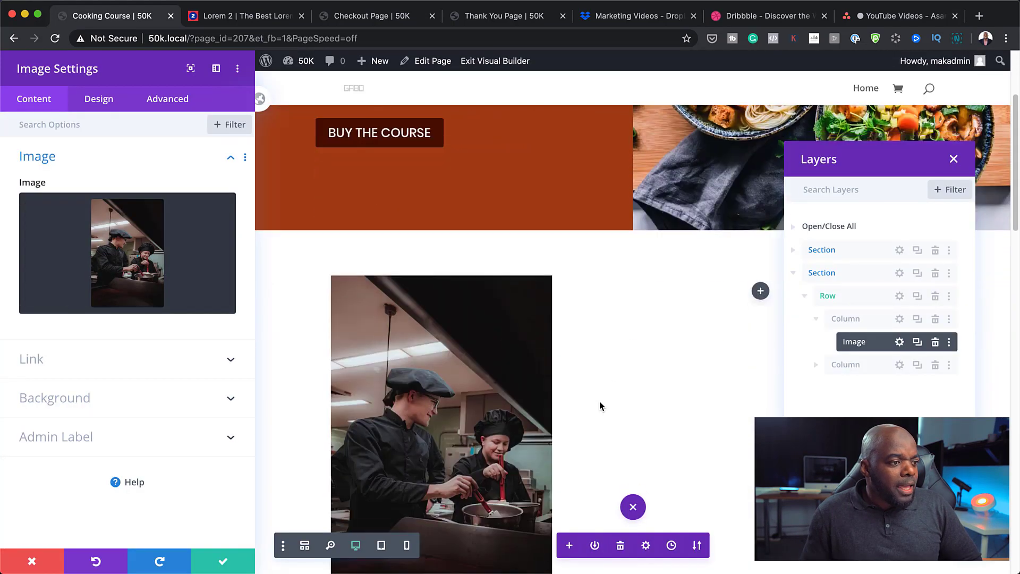
scroll(599, 405, "down", 2)
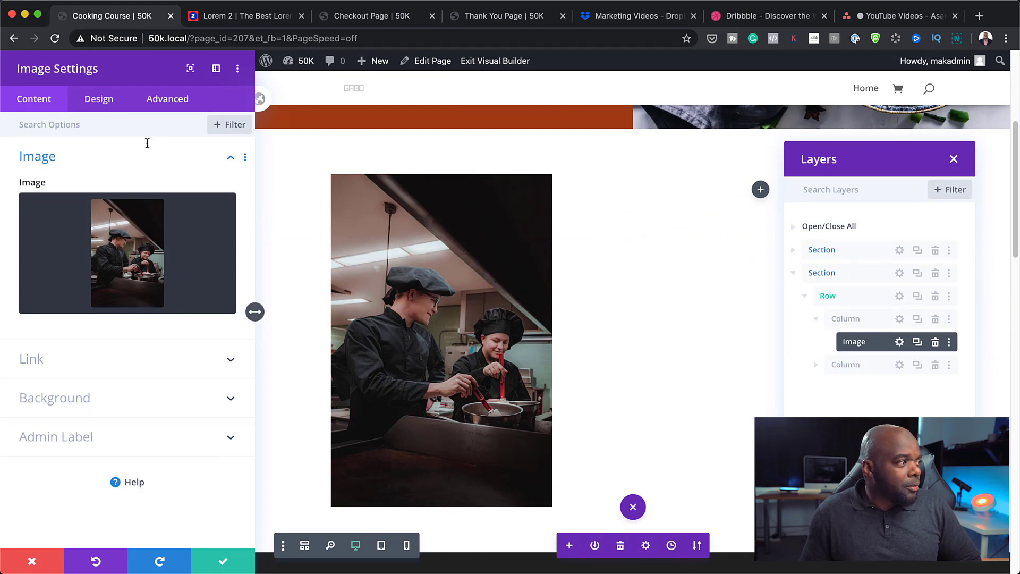
left_click(104, 102)
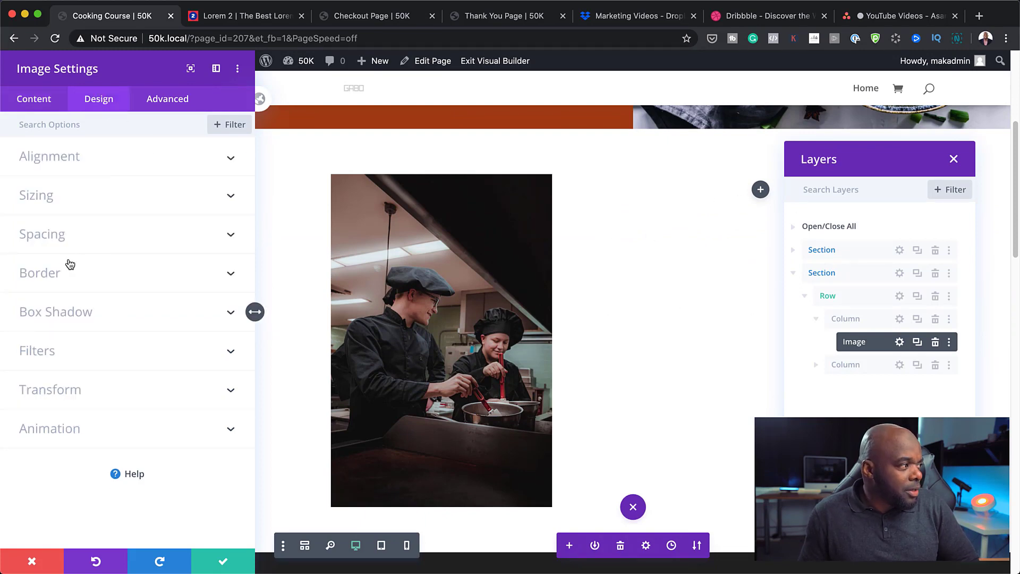
left_click(56, 276)
left_click_drag(54, 262, 55, 263)
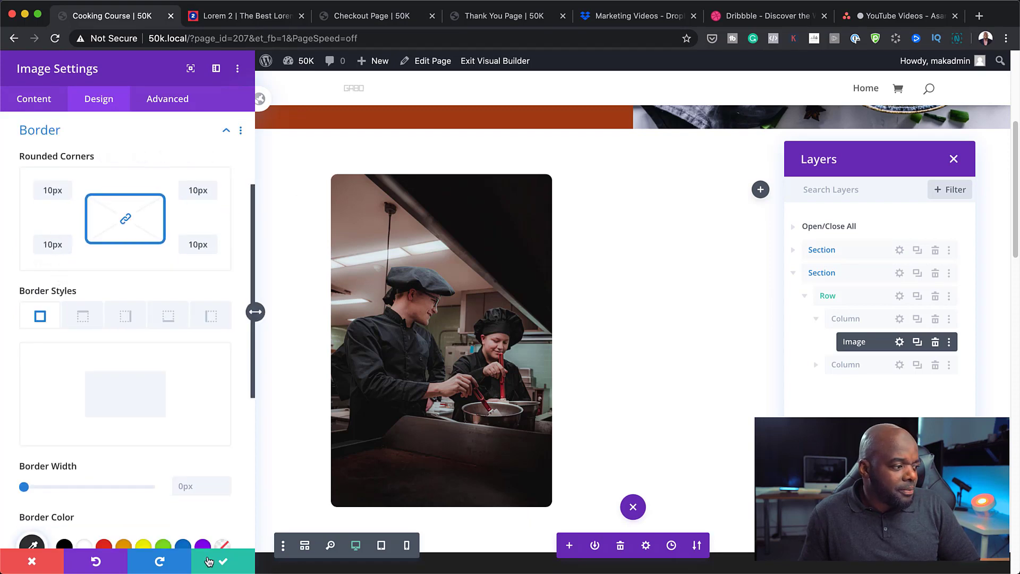
left_click(224, 563)
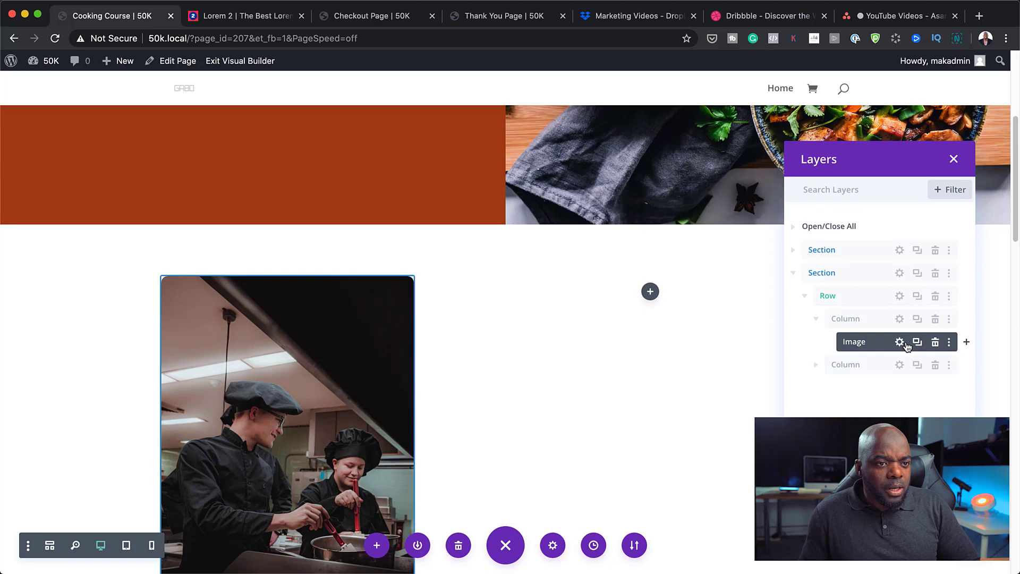
Step: Add a Text module with the default content below the chef image and move it into the row's second column
left_click(966, 342)
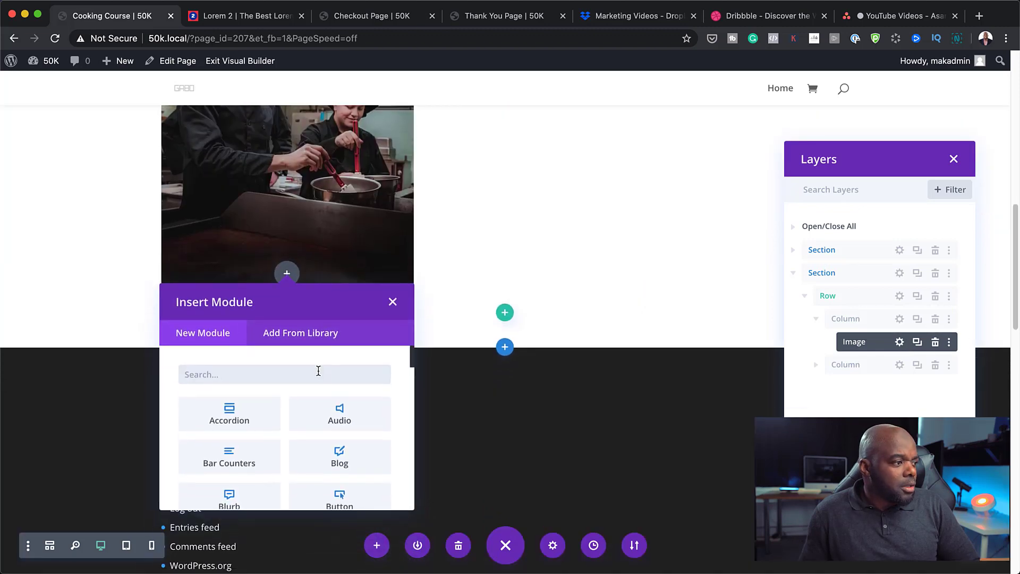
type("text")
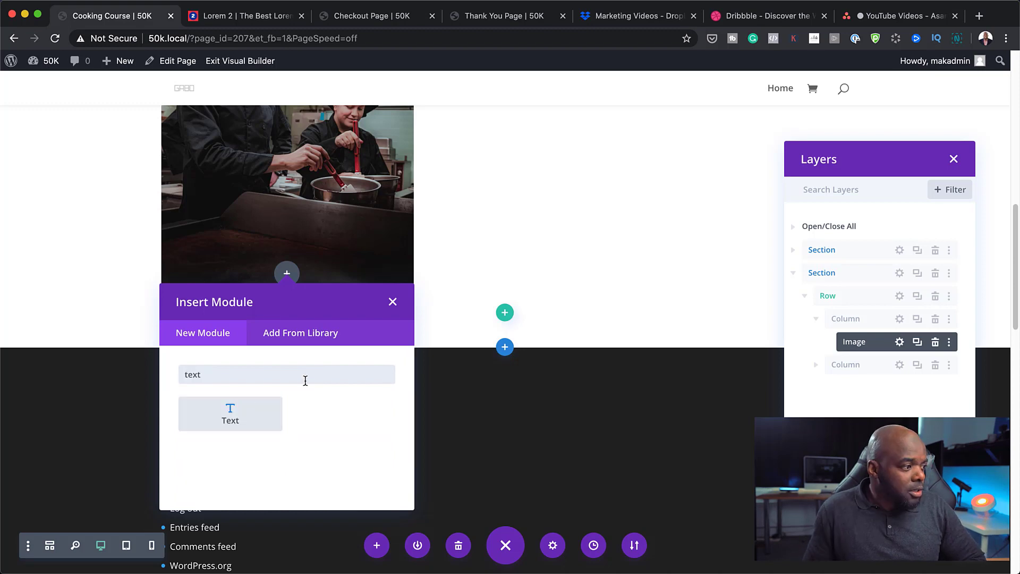
left_click(232, 415)
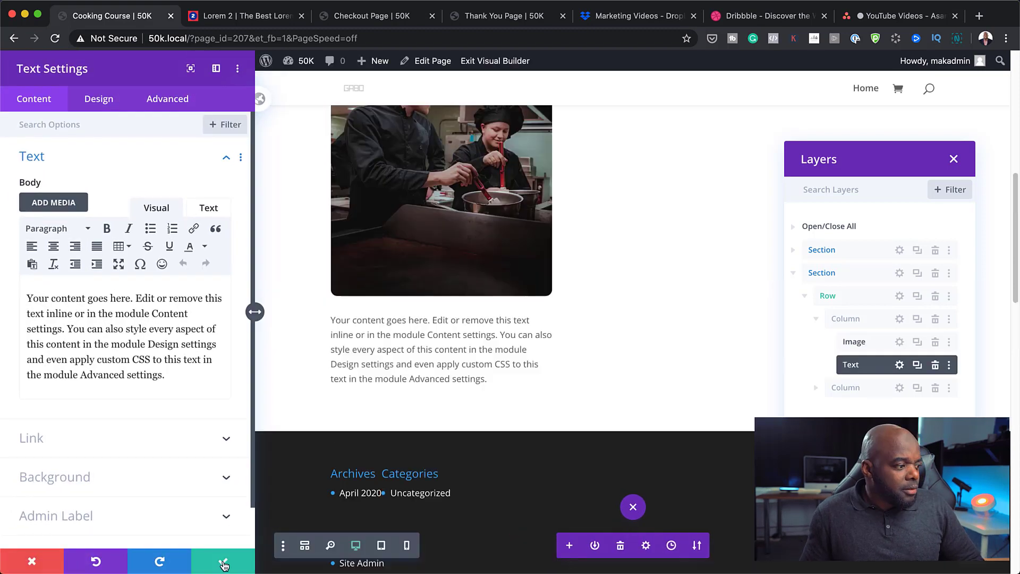
left_click(224, 563)
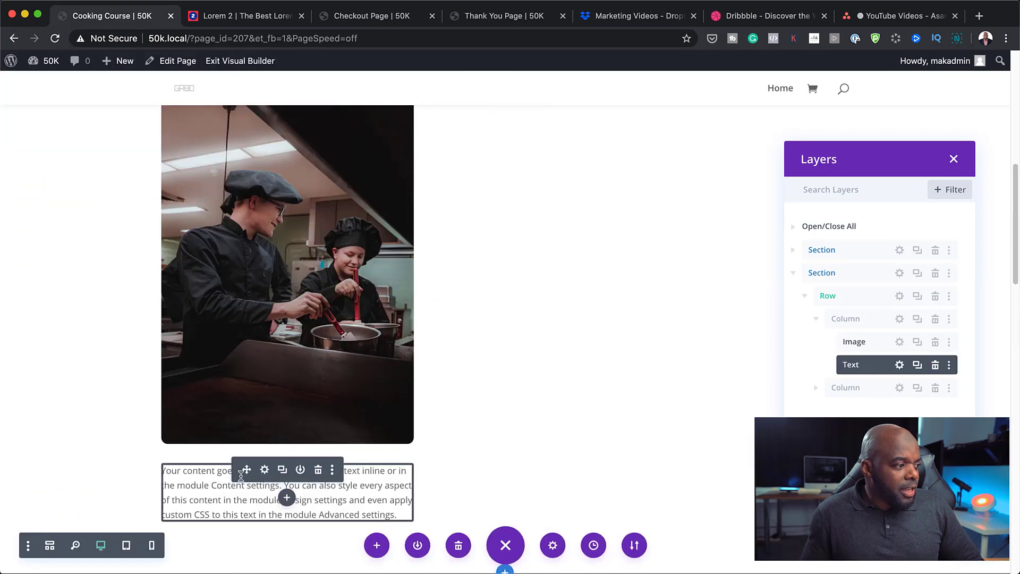
left_click_drag(246, 471, 621, 185)
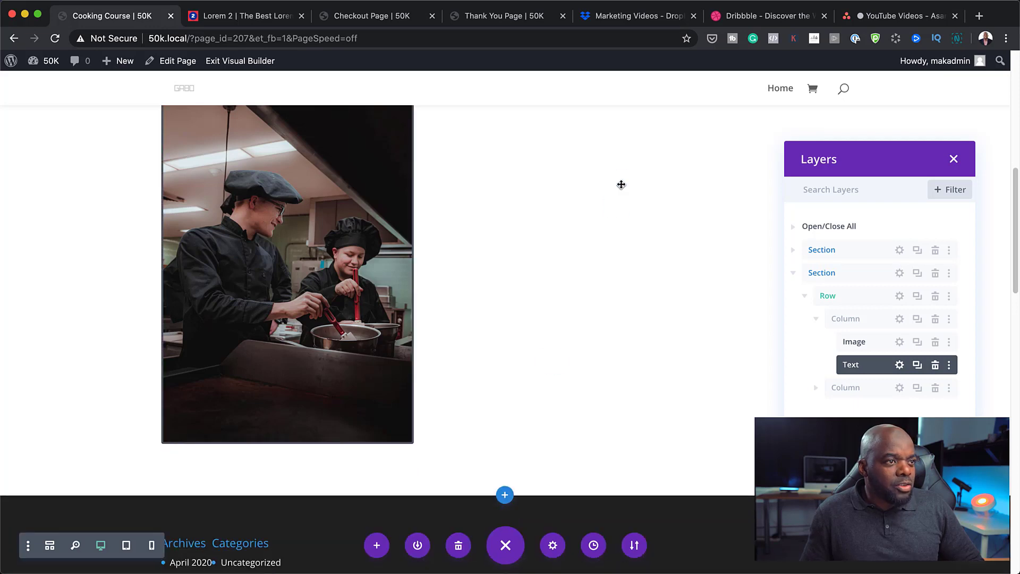
Step: Place the Text module beside the chef image and copy the first four short paragraphs from the Lorem 2 page
left_click_drag(641, 278, 645, 295)
scroll(644, 296, "up", 5)
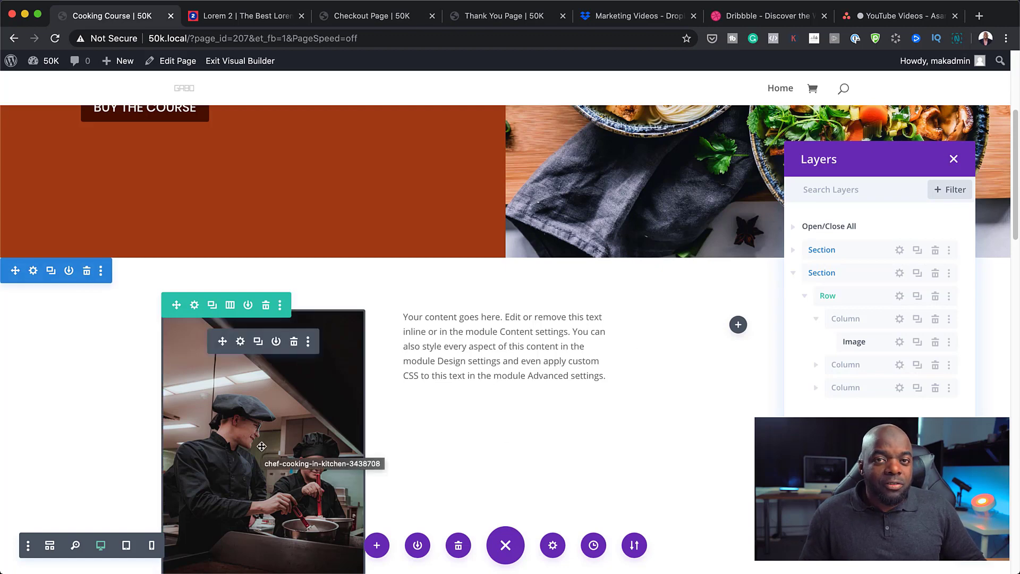
left_click(272, 16)
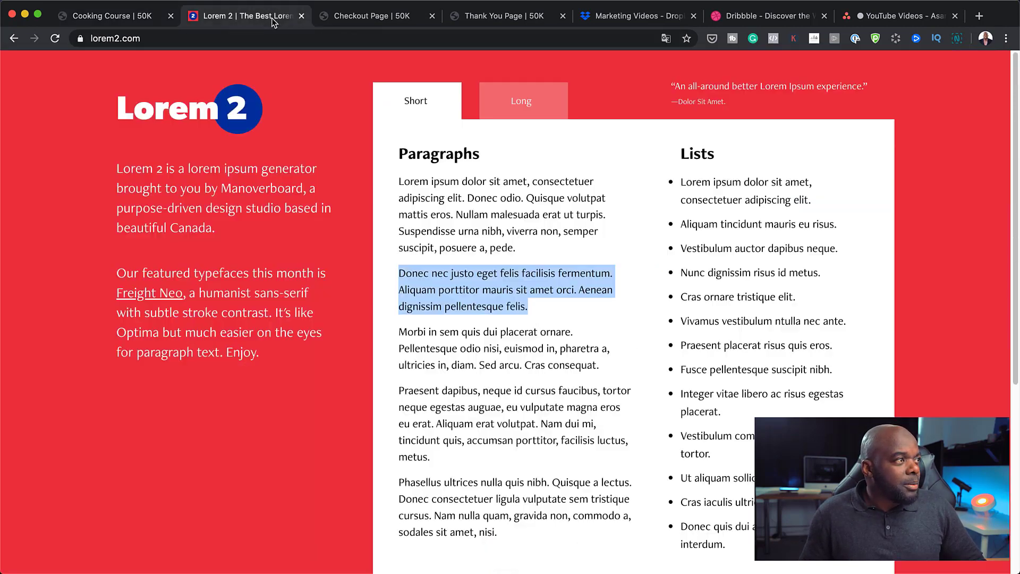
left_click(413, 188)
left_click_drag(399, 185, 431, 457)
key("super+c")
key("ctrl+shift+Tab")
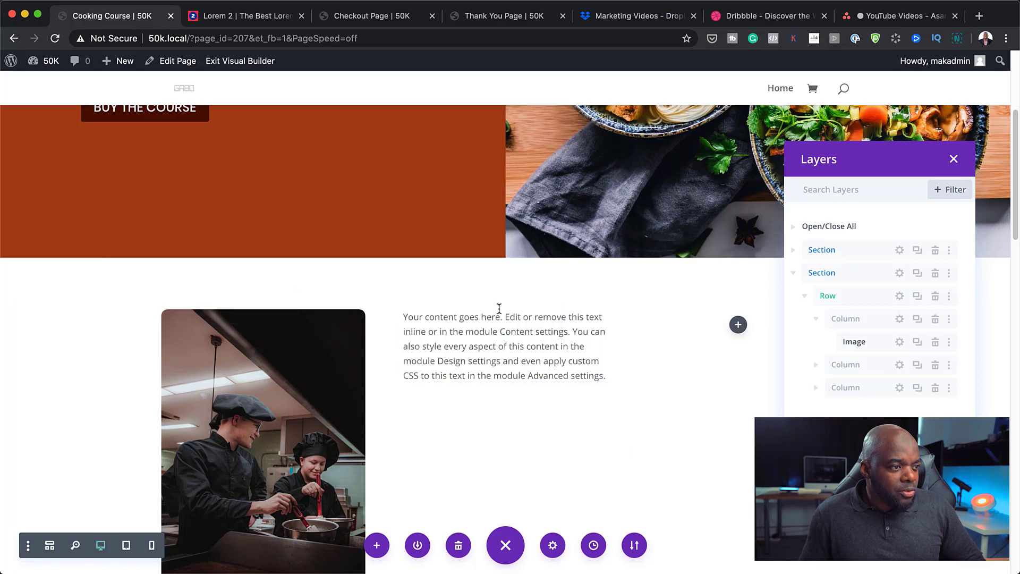
Step: Replace the default text beside the chef image with the copied paragraphs and delete the row's empty third column
left_click_drag(607, 376, 403, 320)
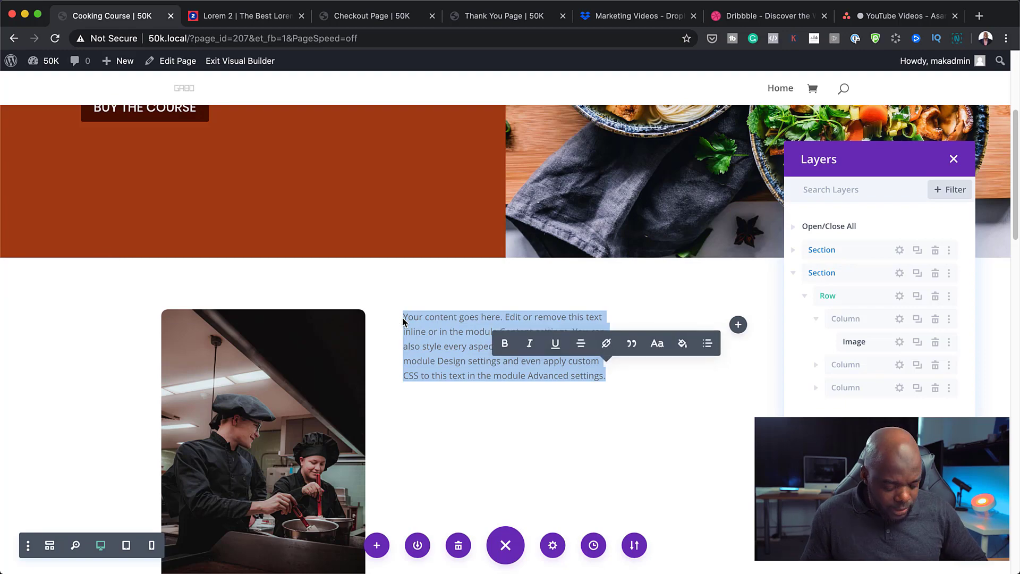
key("super+v")
scroll(596, 355, "down", 4)
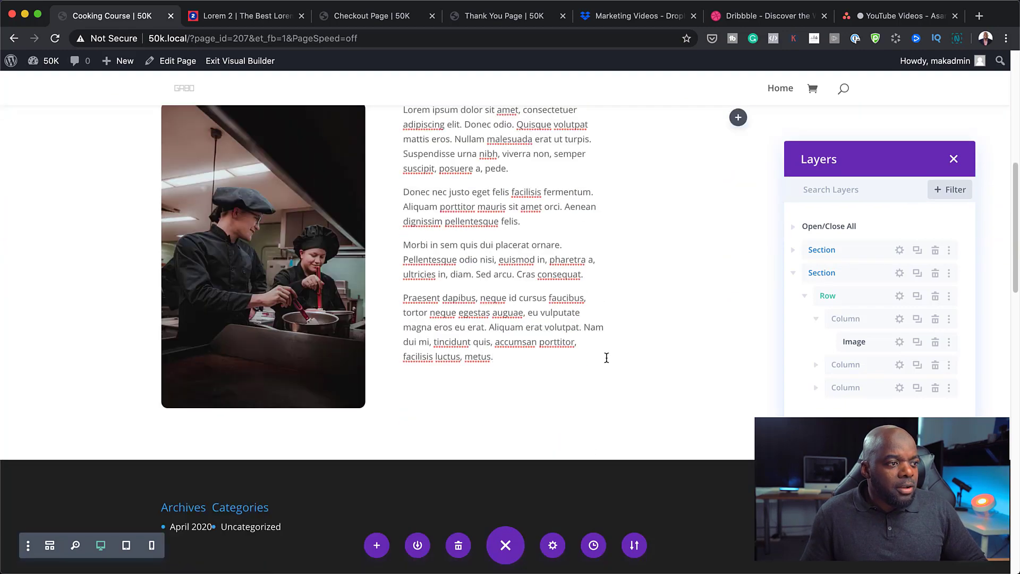
scroll(607, 357, "up", 3)
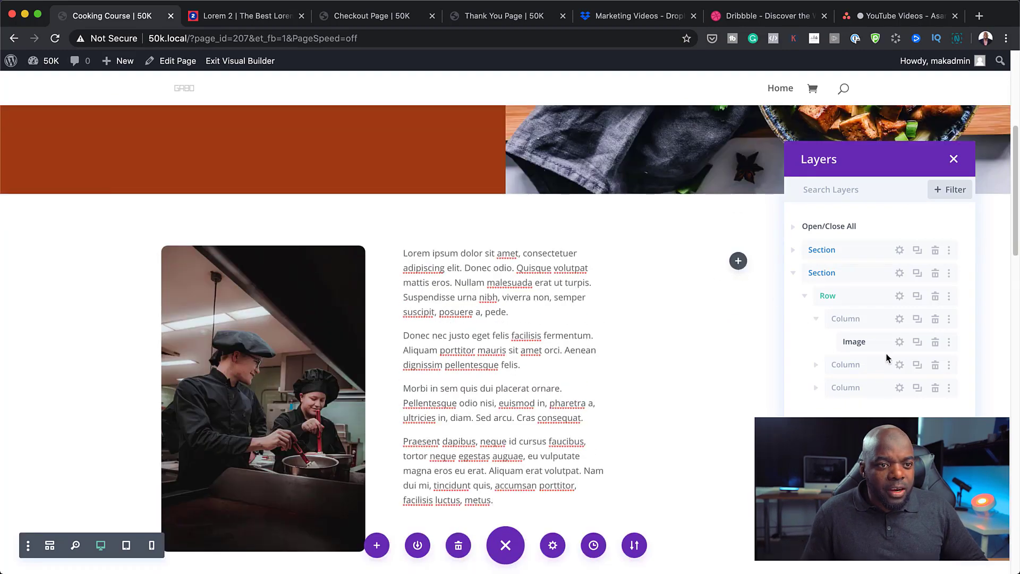
left_click(935, 390)
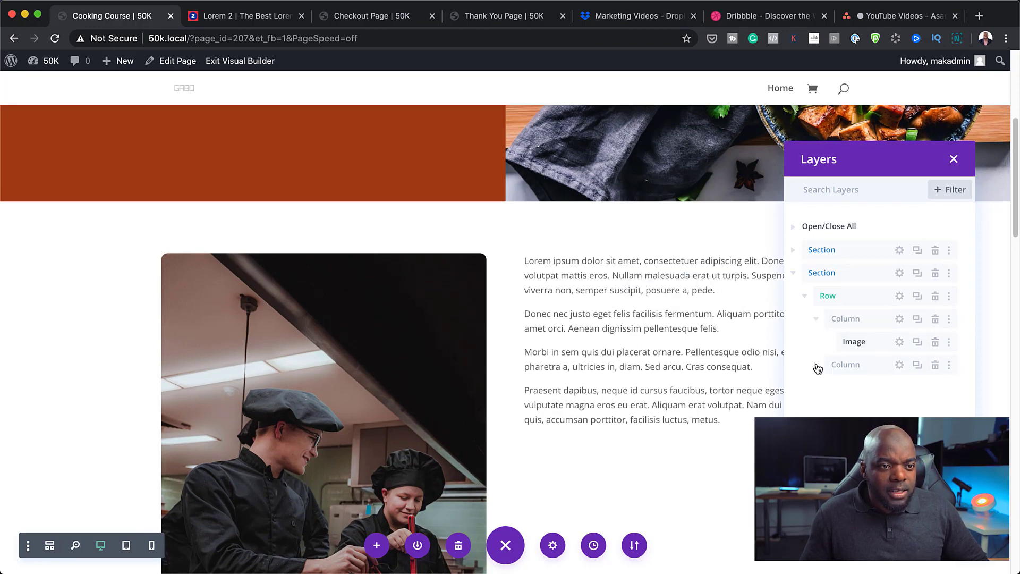
Step: Set the Text module's body font to Poppins and its text size to 15px
left_click(899, 388)
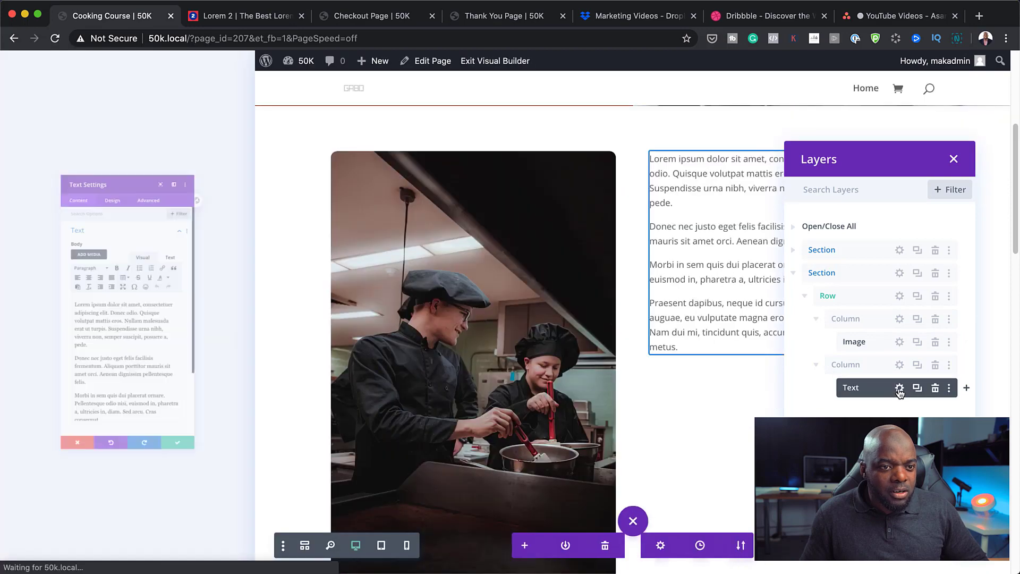
left_click(98, 100)
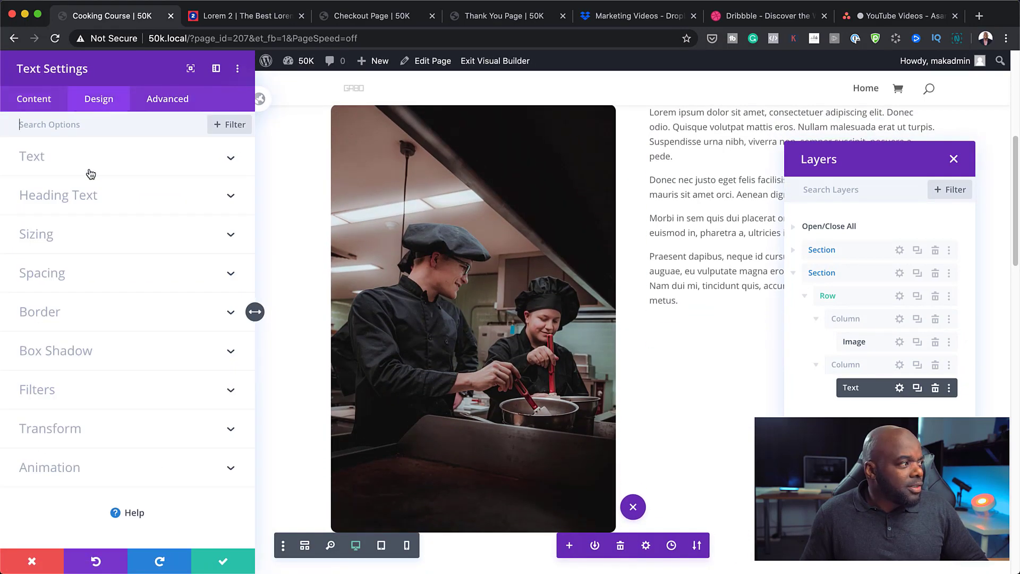
left_click(55, 164)
left_click(85, 242)
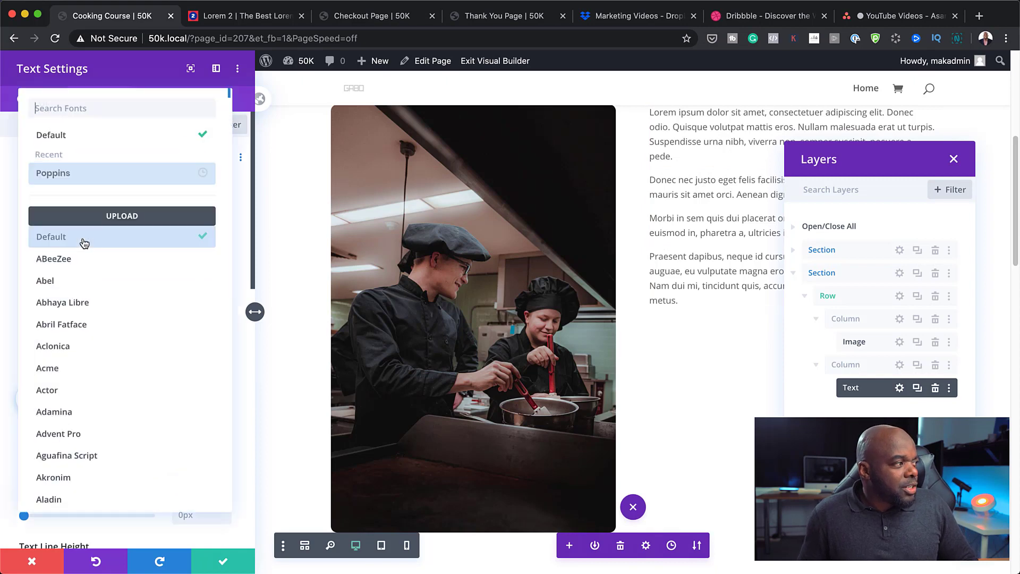
left_click(90, 178)
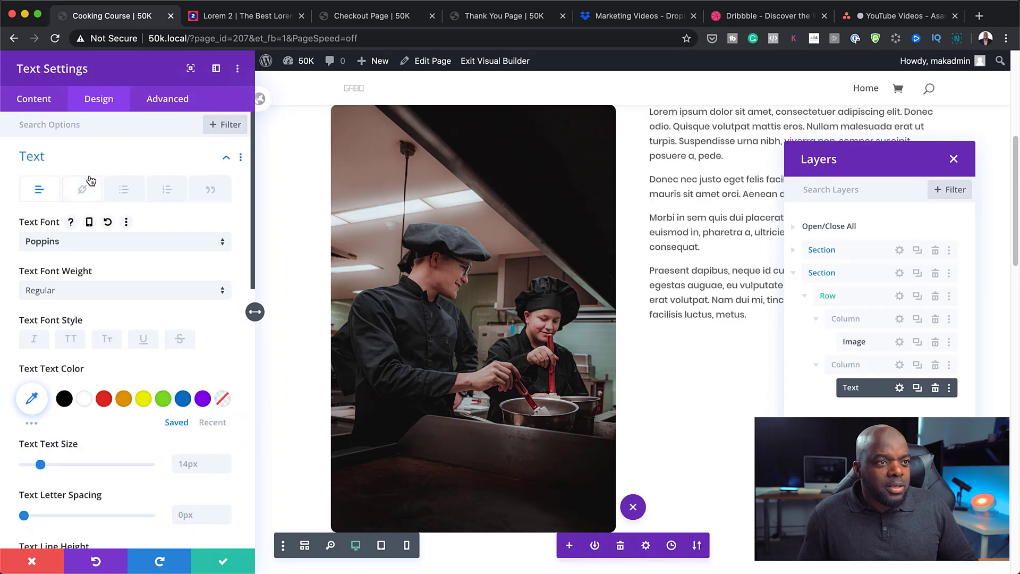
scroll(651, 212, "up", 6)
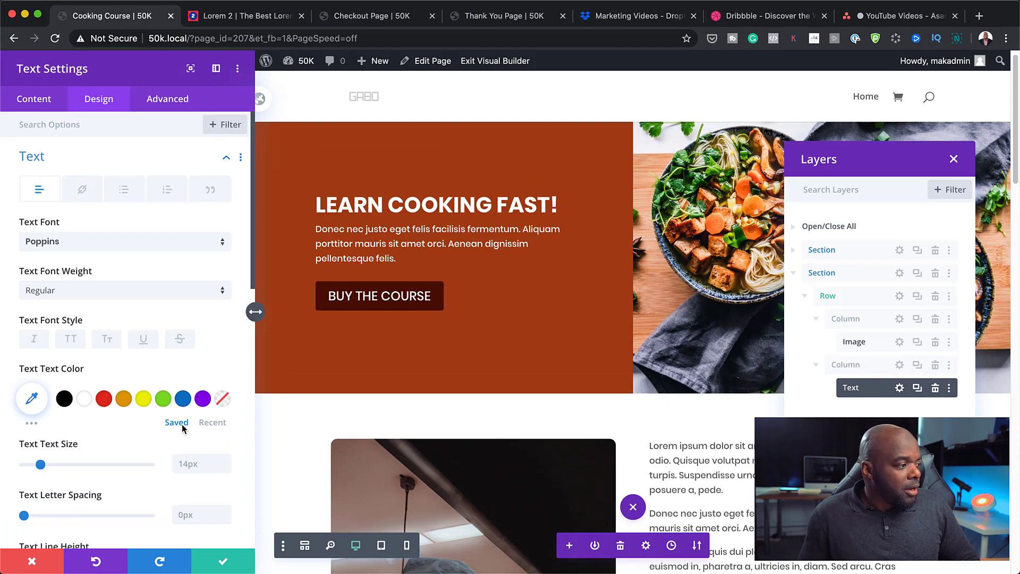
scroll(181, 415, "down", 4)
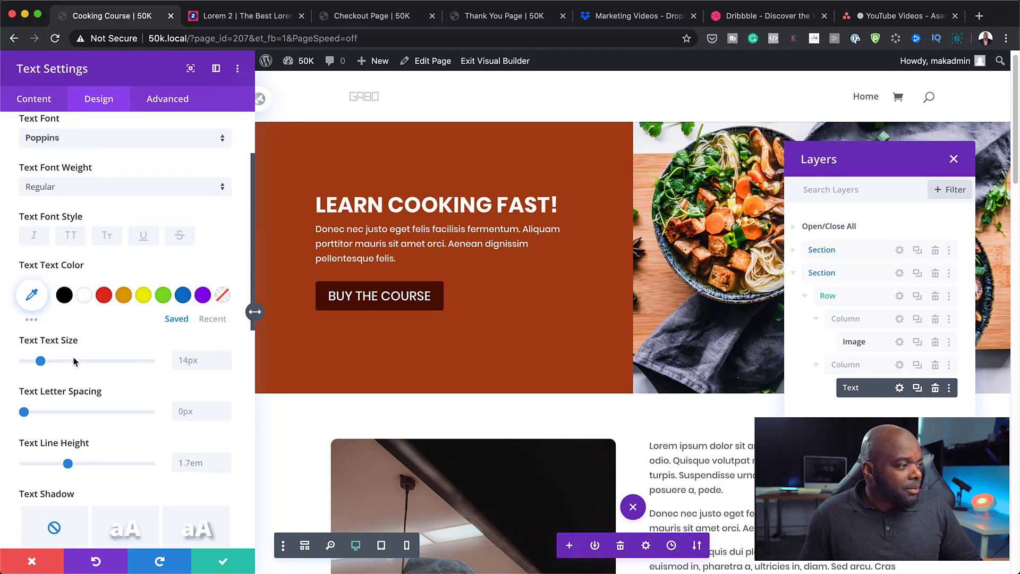
left_click(227, 359)
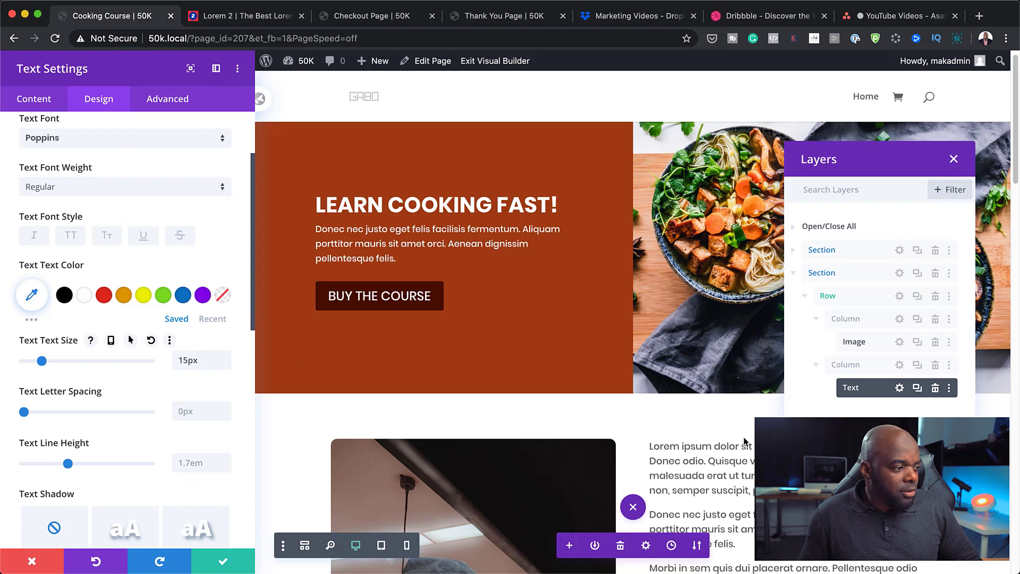
Step: Split "Lorem ipsum dolor" onto its own line as Heading 1, with the following paragraph starting "Esit amet"
left_click(34, 99)
left_click(45, 165)
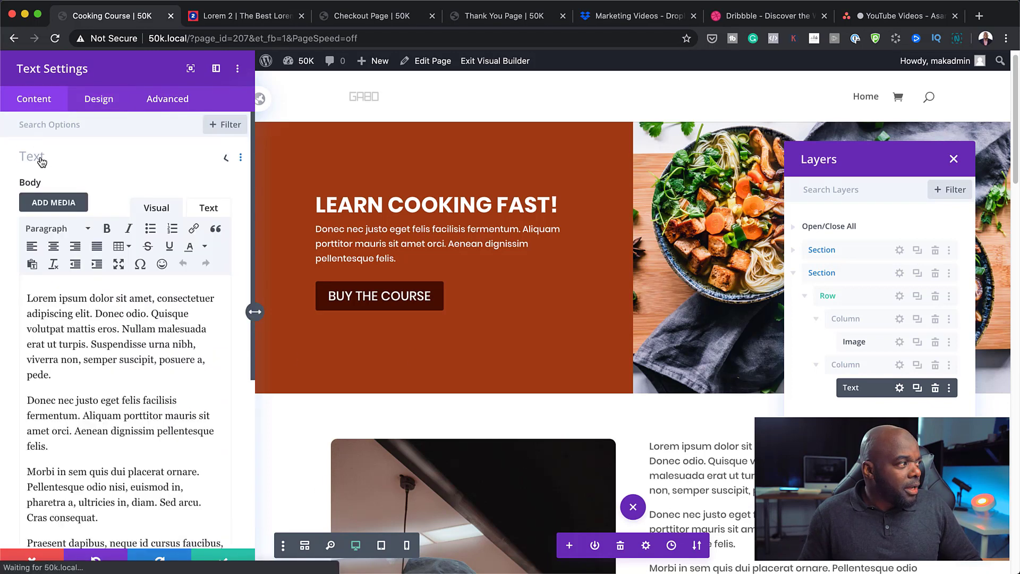
left_click(116, 299)
key("Return")
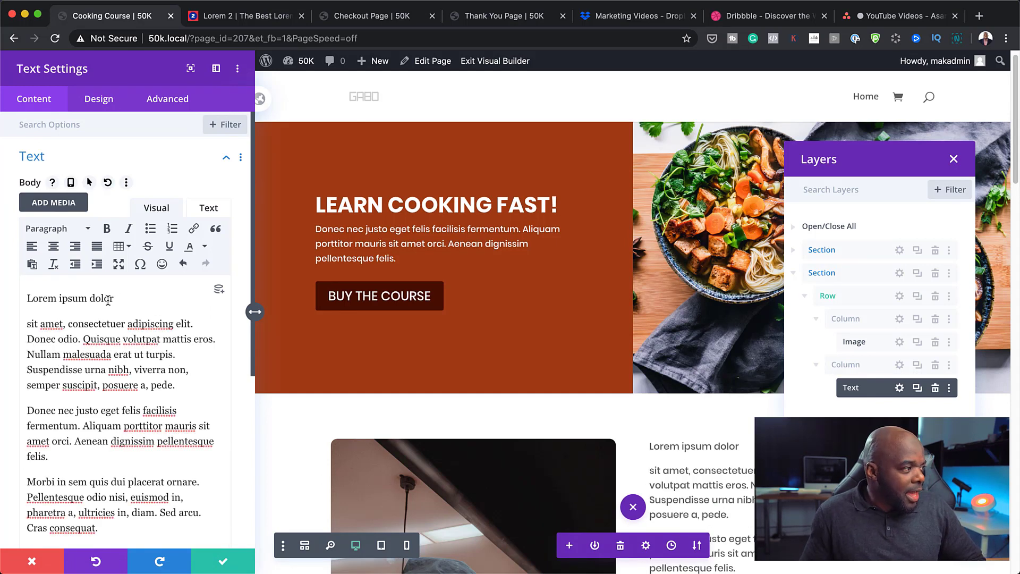
type("E")
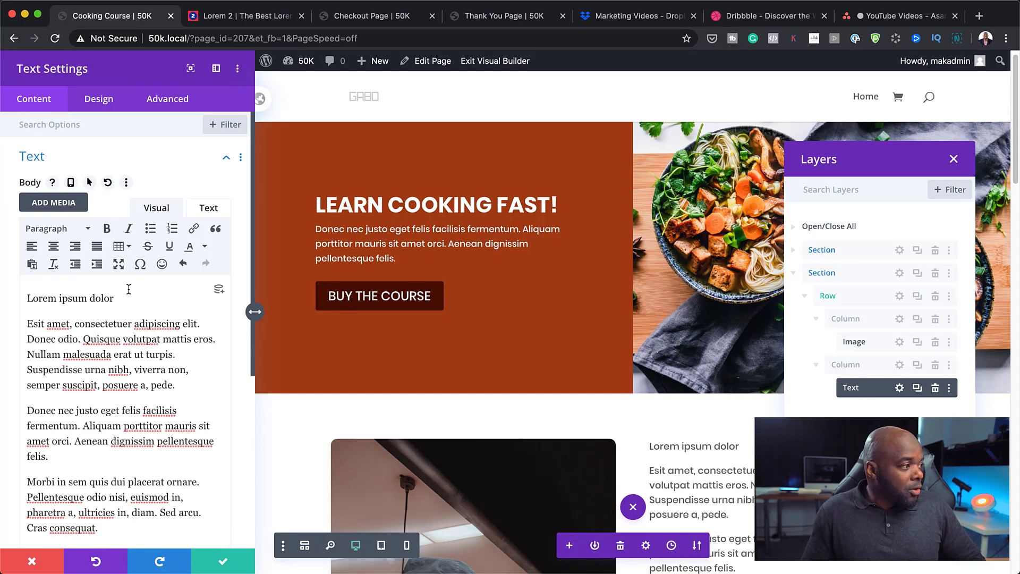
left_click_drag(117, 298, 3, 295)
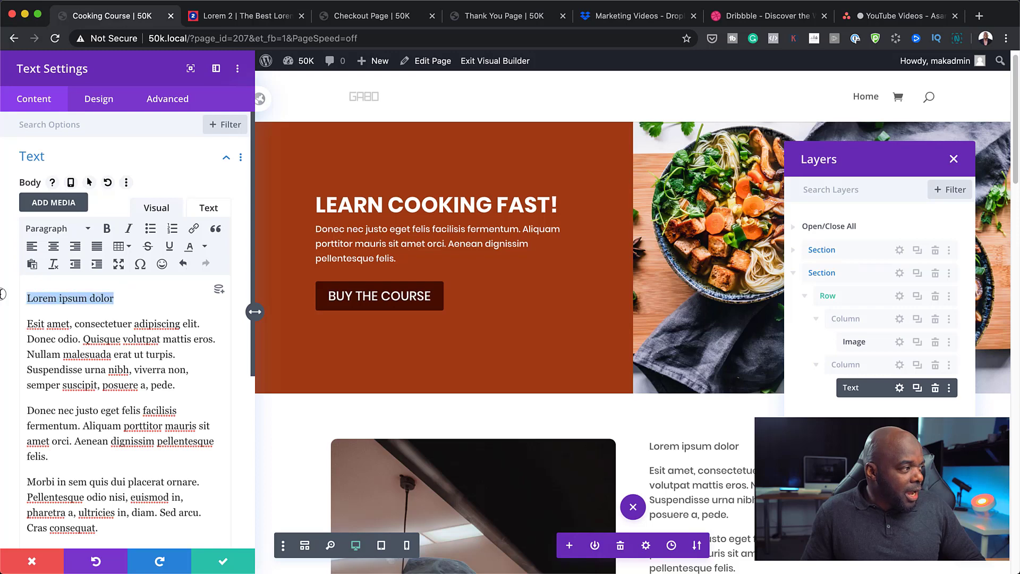
left_click(86, 229)
left_click(92, 278)
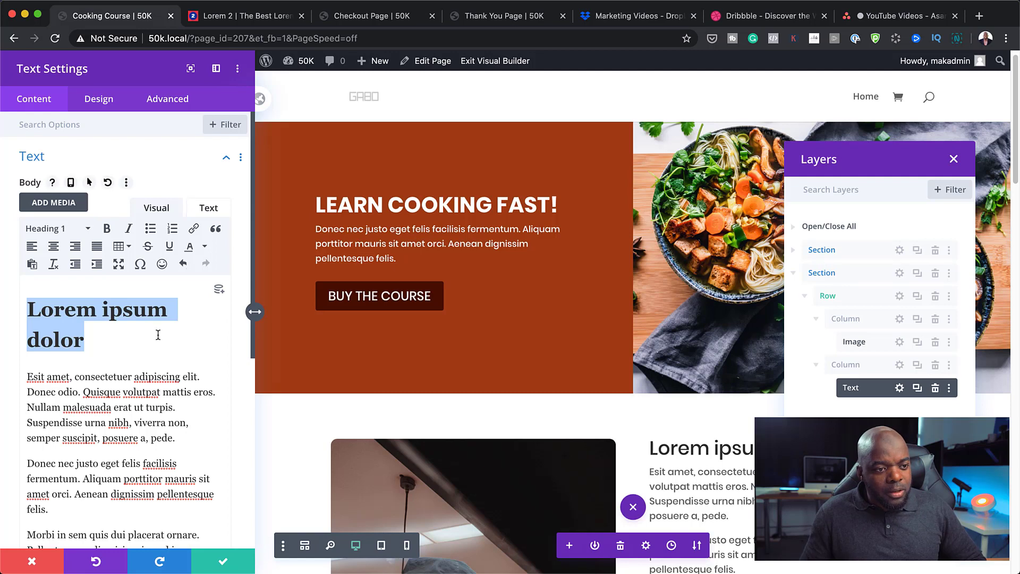
Step: Set the H1 heading's text size to 36px and its colour to red, and save the text settings
left_click(99, 99)
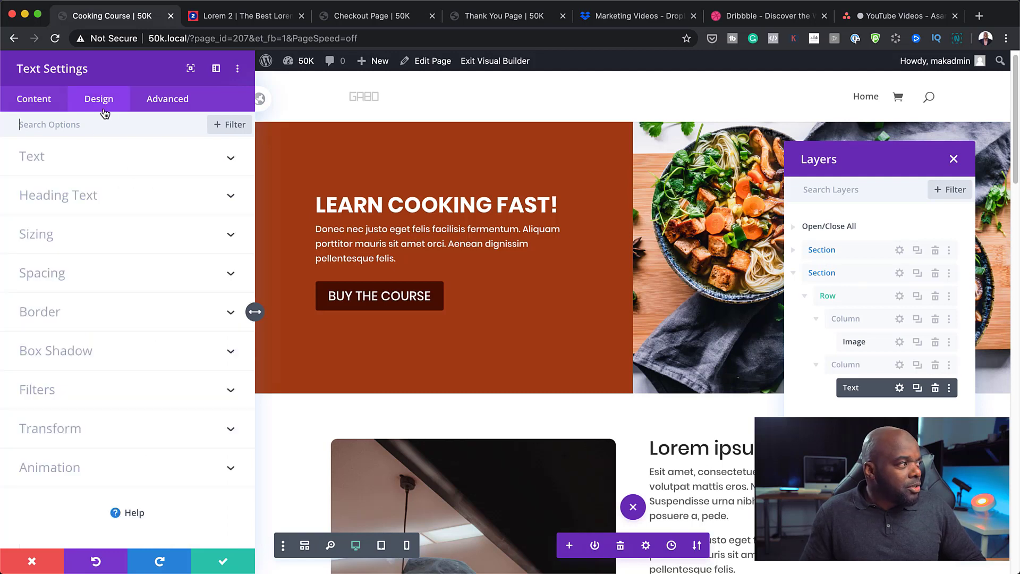
left_click(68, 198)
left_click_drag(68, 487, 71, 488)
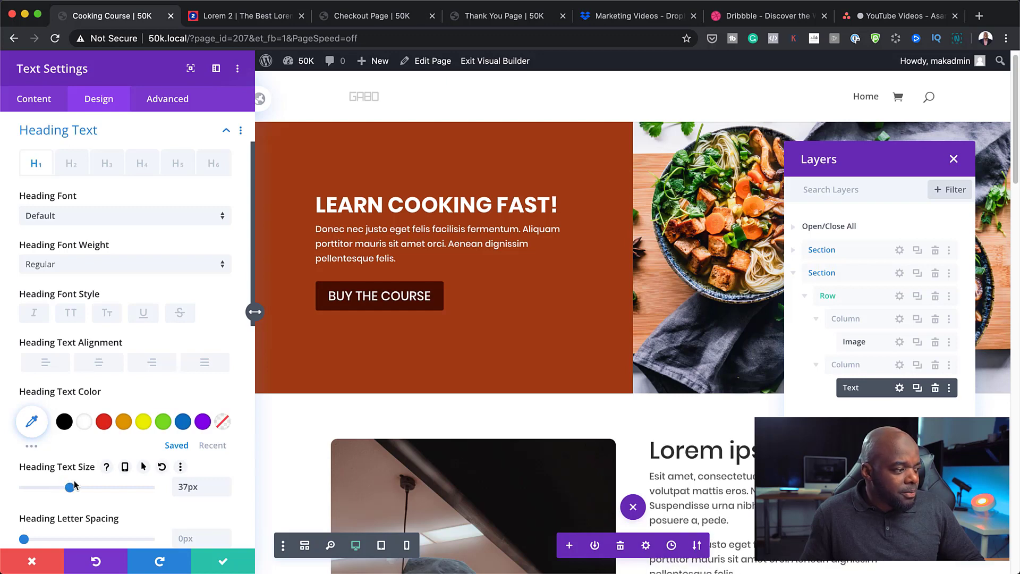
left_click_drag(72, 487, 71, 488)
left_click(104, 422)
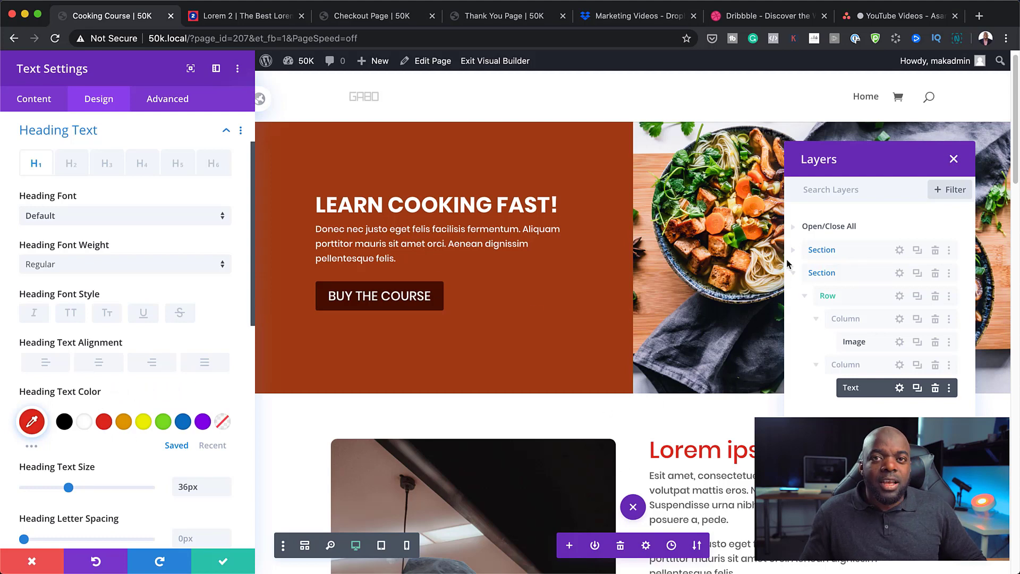
scroll(693, 254, "down", 3)
scroll(689, 262, "down", 5)
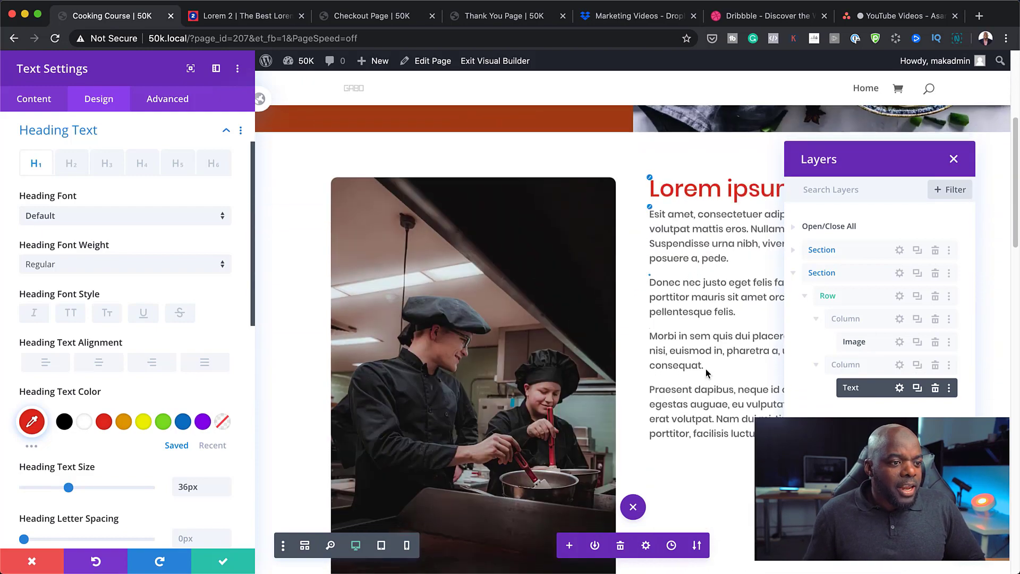
scroll(707, 365, "down", 3)
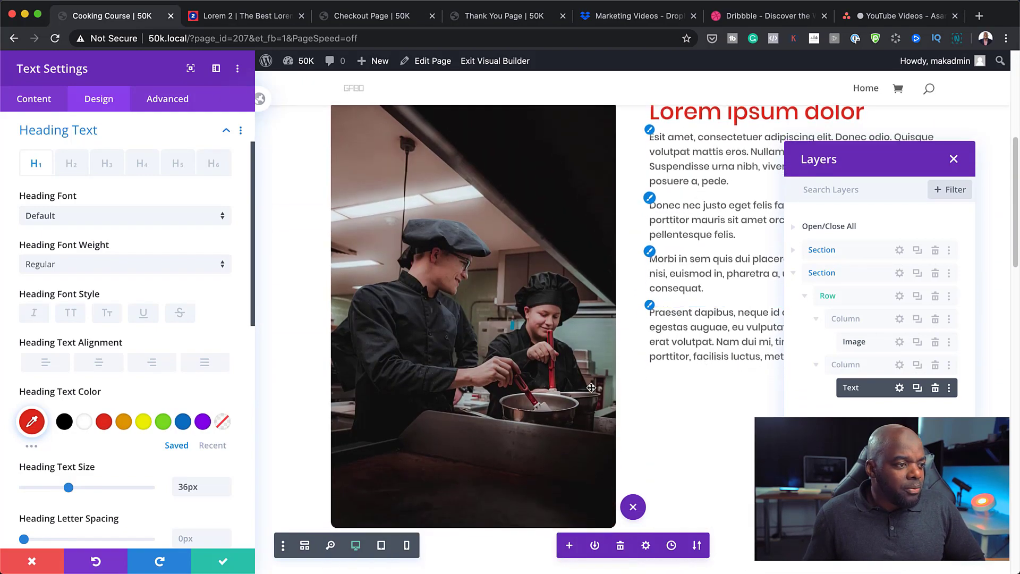
scroll(576, 234, "up", 3)
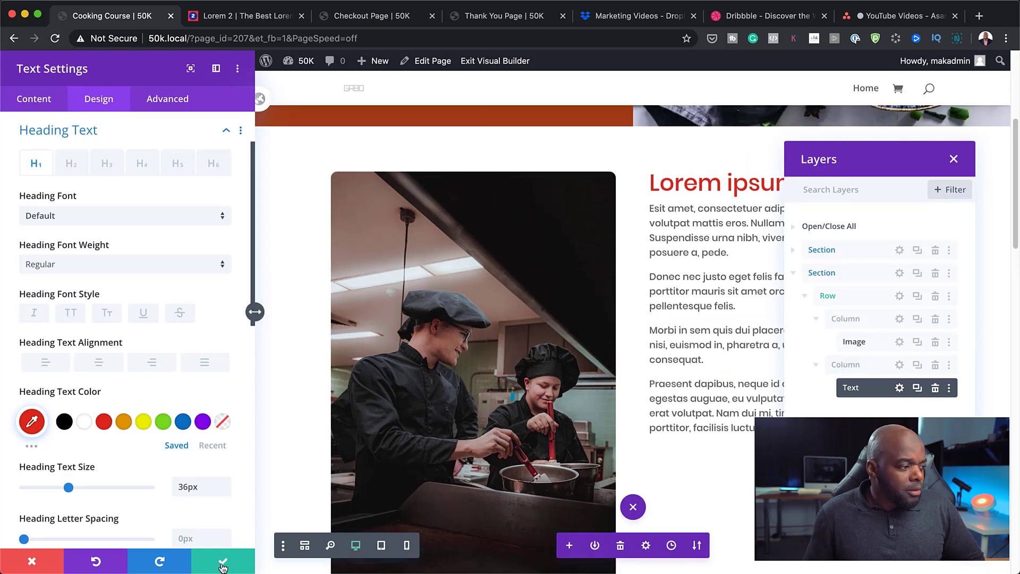
key("Escape")
Step: Insert a Social Media Follow module below the text in the second column
scroll(651, 432, "down", 5)
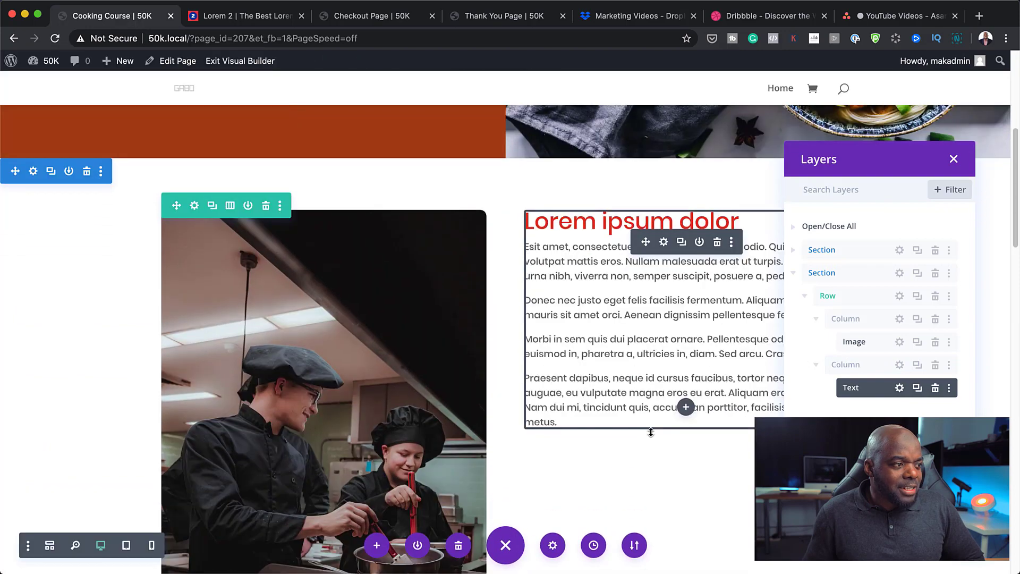
scroll(651, 432, "down", 2)
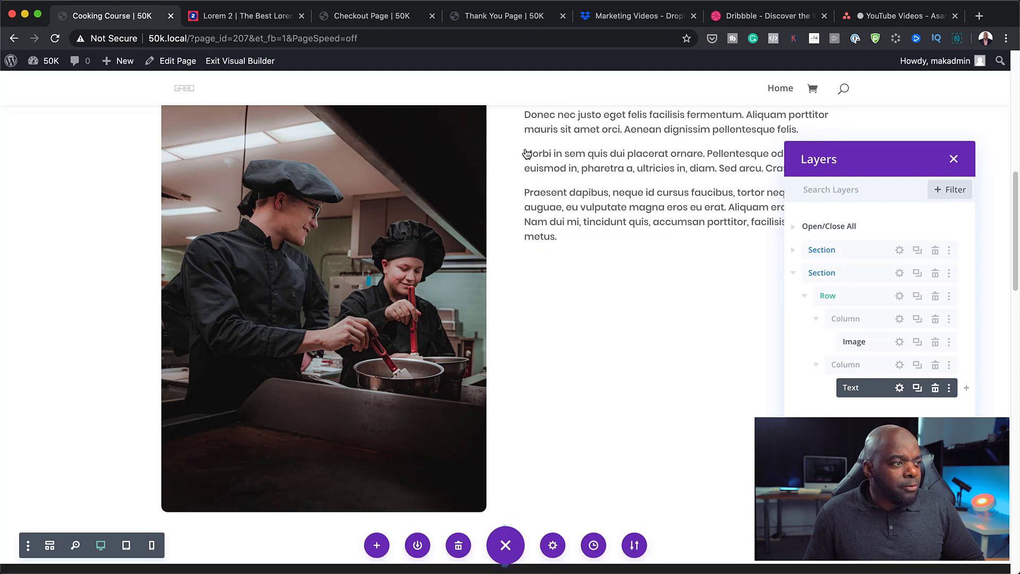
scroll(446, 318, "up", 3)
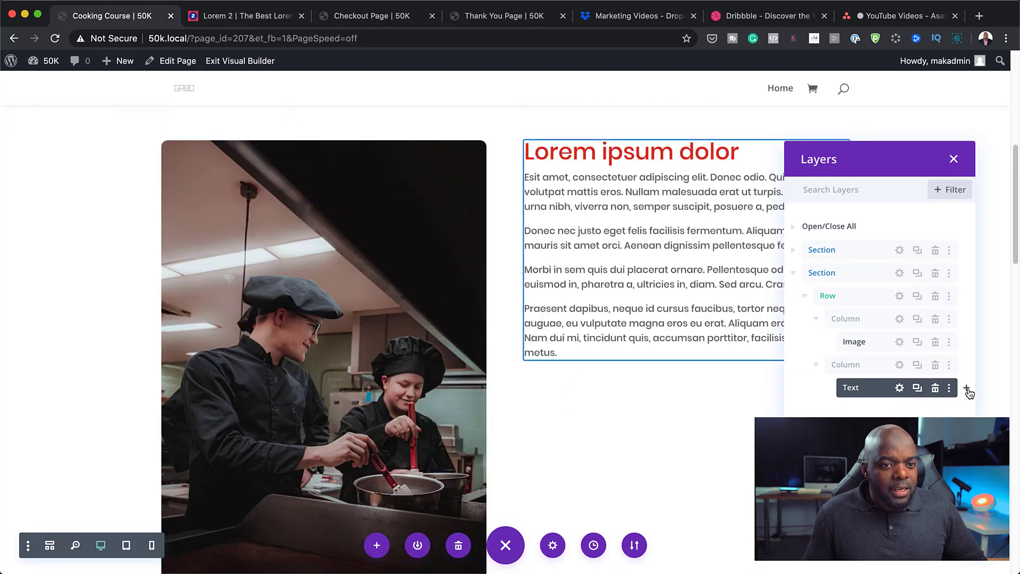
left_click(966, 390)
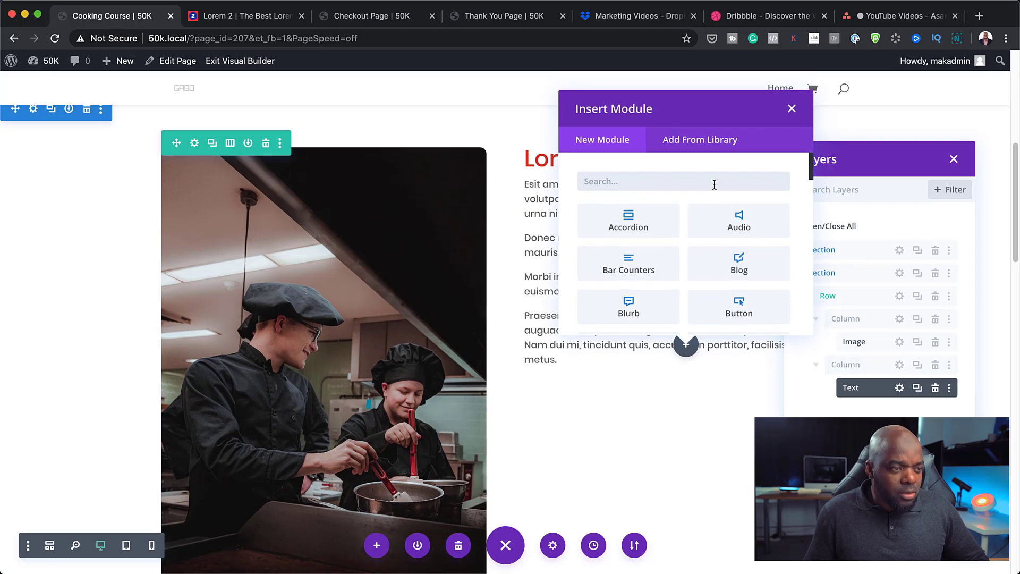
type("so")
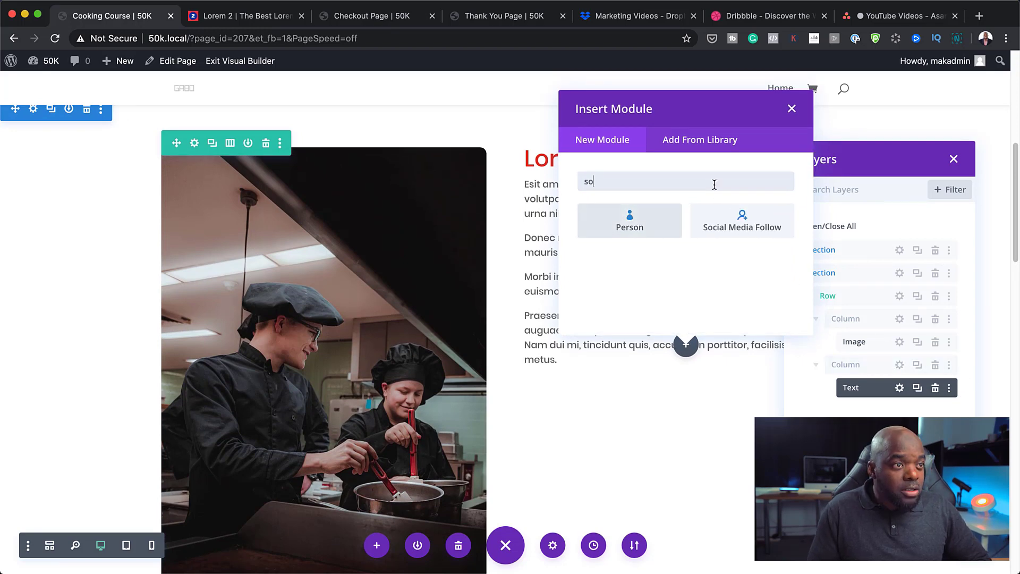
left_click(755, 227)
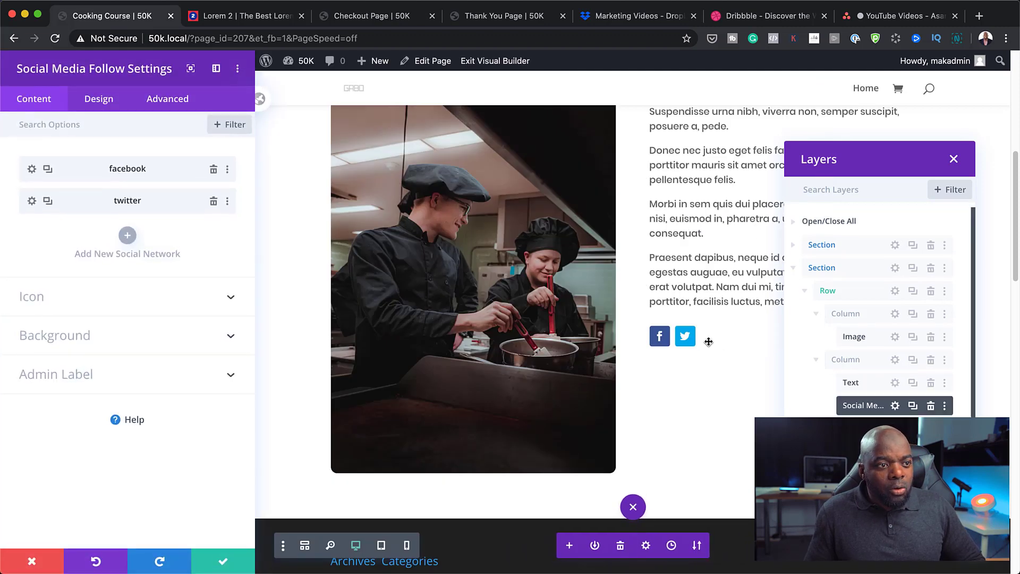
Step: Duplicate the Twitter entry twice in the Social Media Follow module and change the third network to Instagram
left_click(48, 201)
left_click(48, 201)
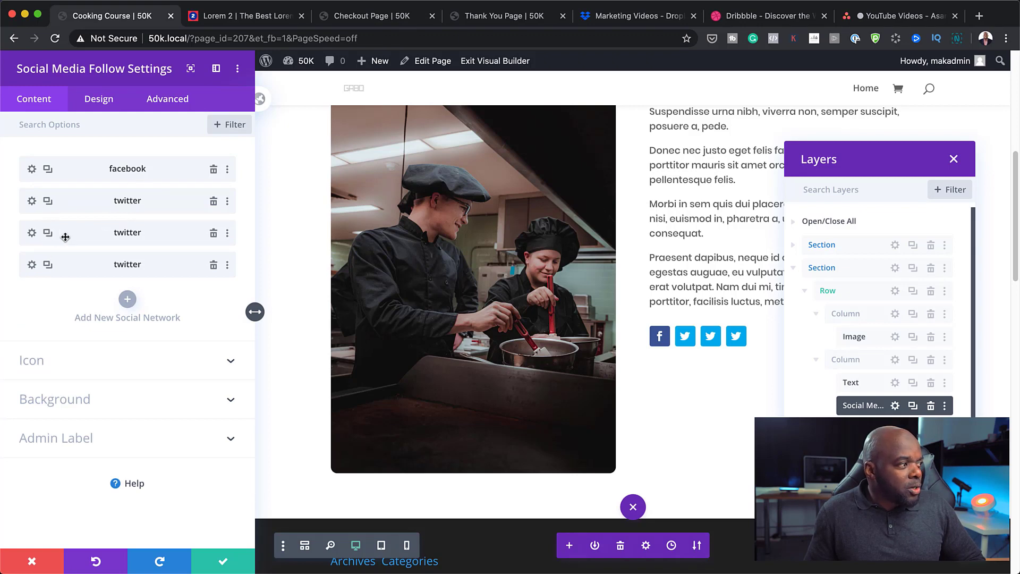
left_click(32, 234)
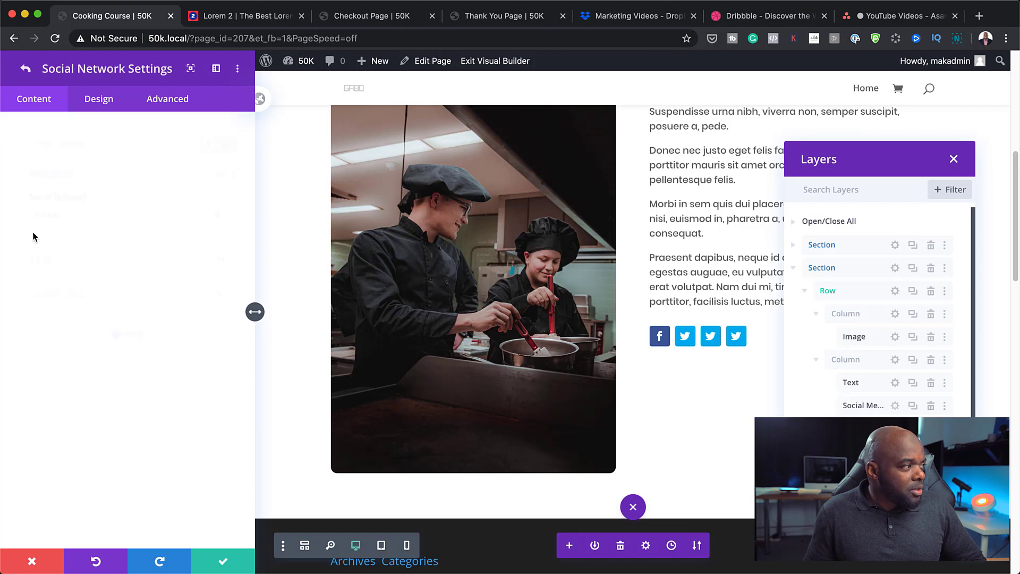
left_click(48, 205)
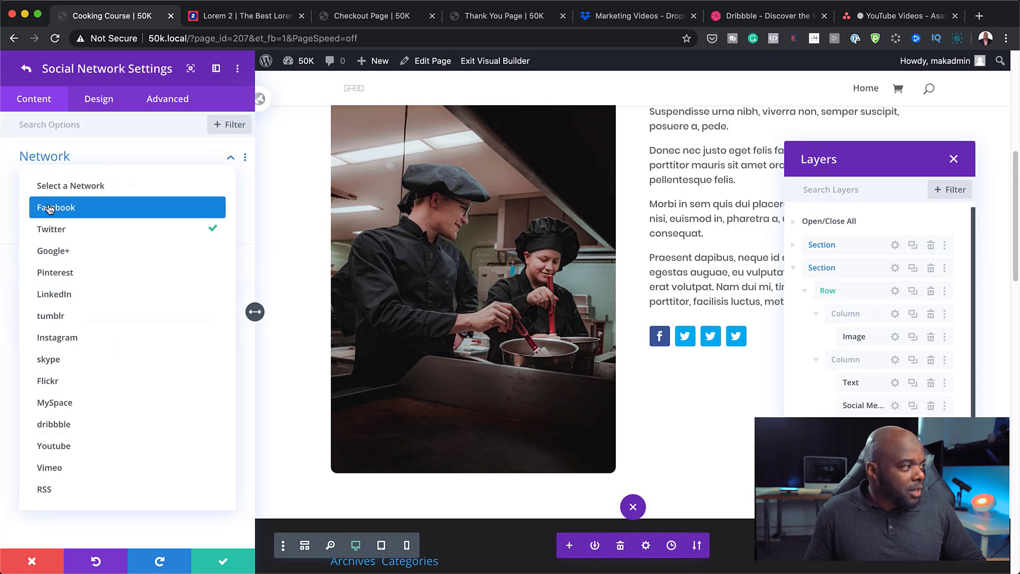
left_click(109, 337)
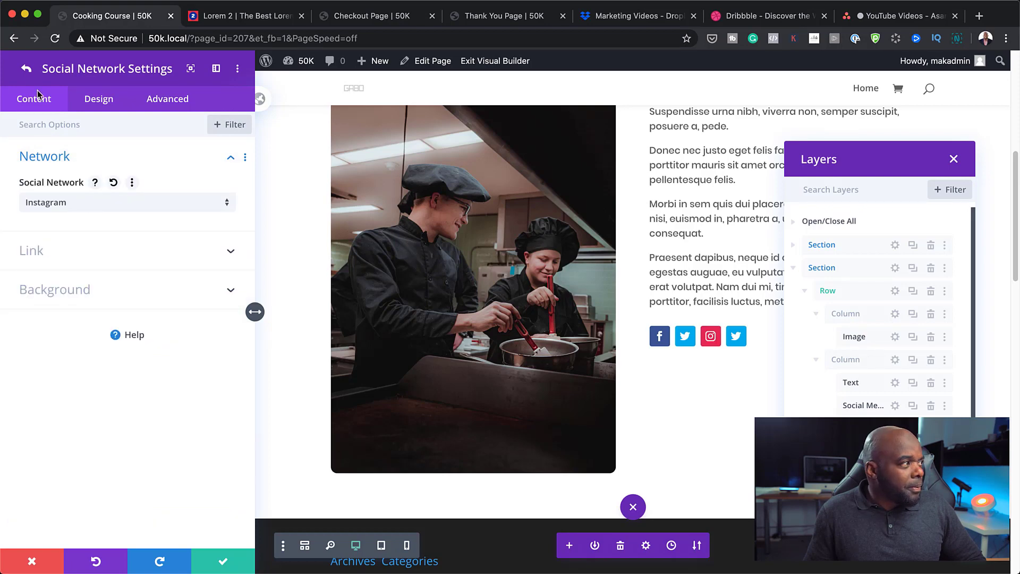
Step: Change the fourth network in the Social Media Follow module from the duplicate Twitter entry to Youtube
left_click(26, 68)
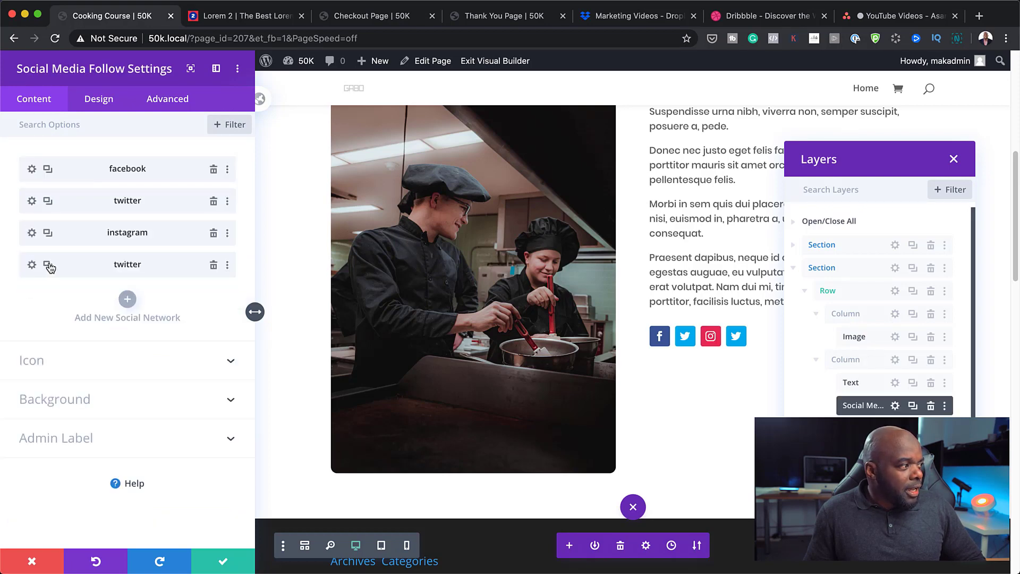
left_click(32, 265)
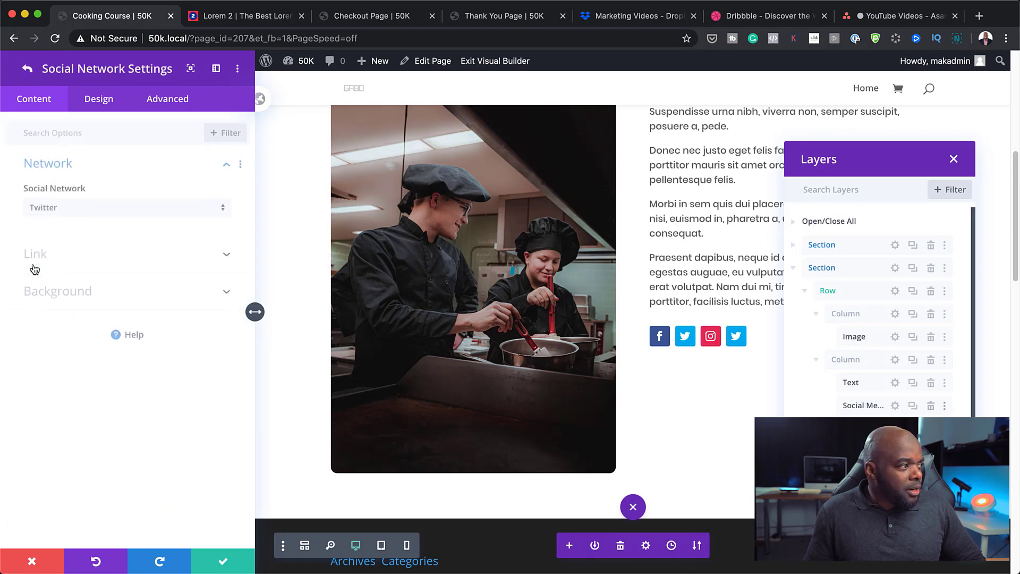
left_click(66, 206)
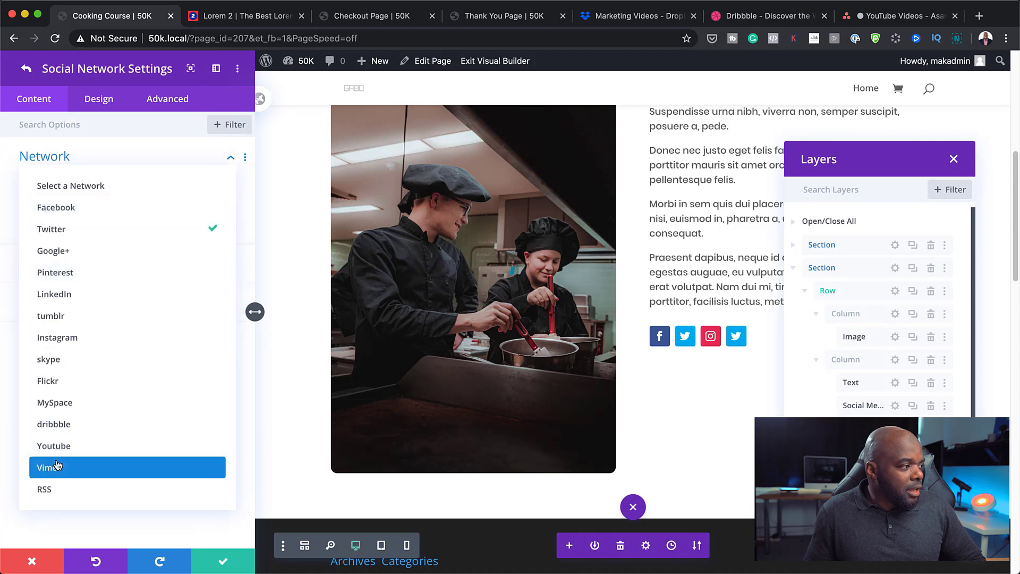
left_click(69, 446)
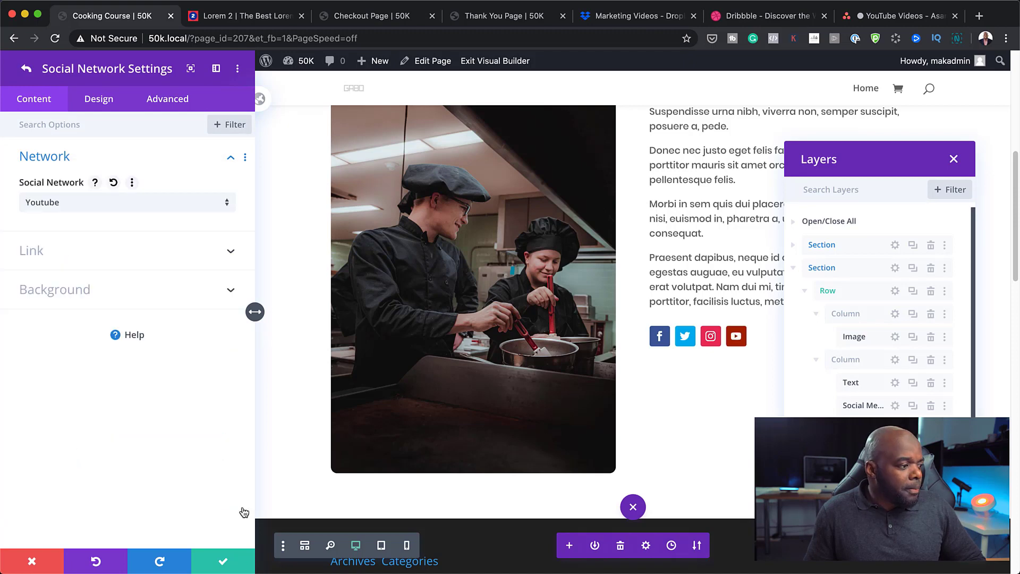
left_click(26, 68)
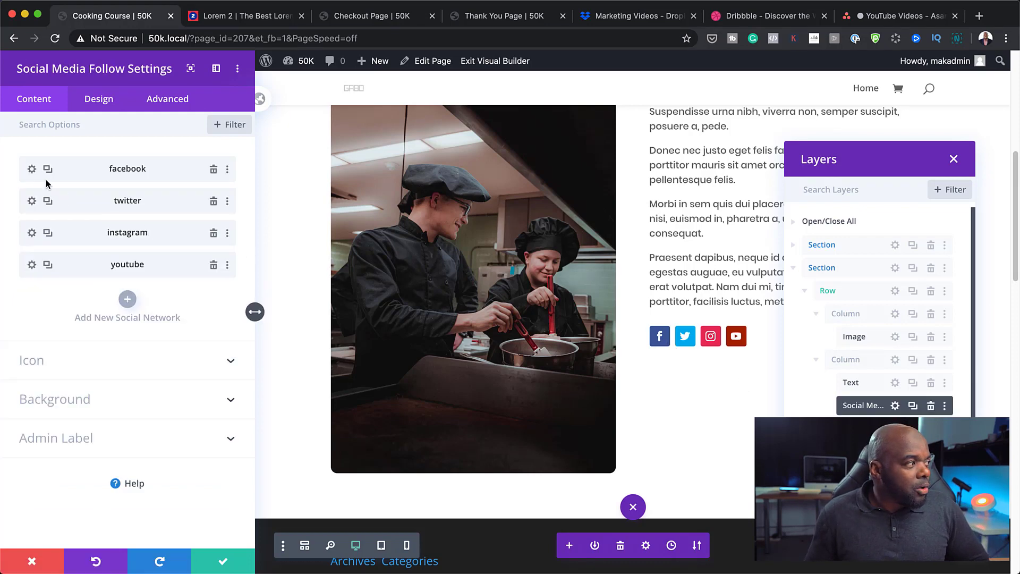
Step: Open the Facebook entry's account link settings, leave the URL empty, and save the Social Media Follow module
left_click(32, 169)
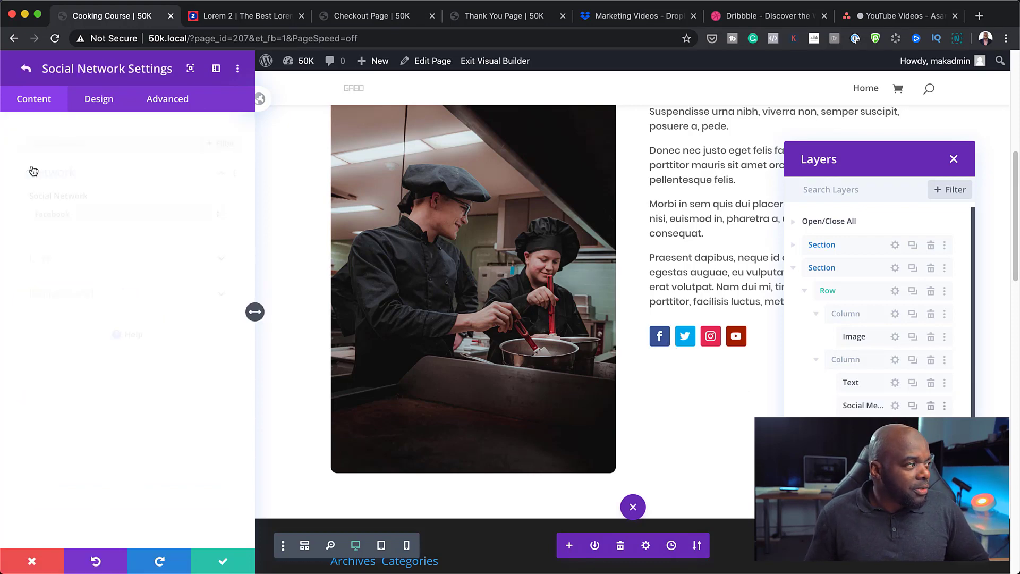
left_click(54, 255)
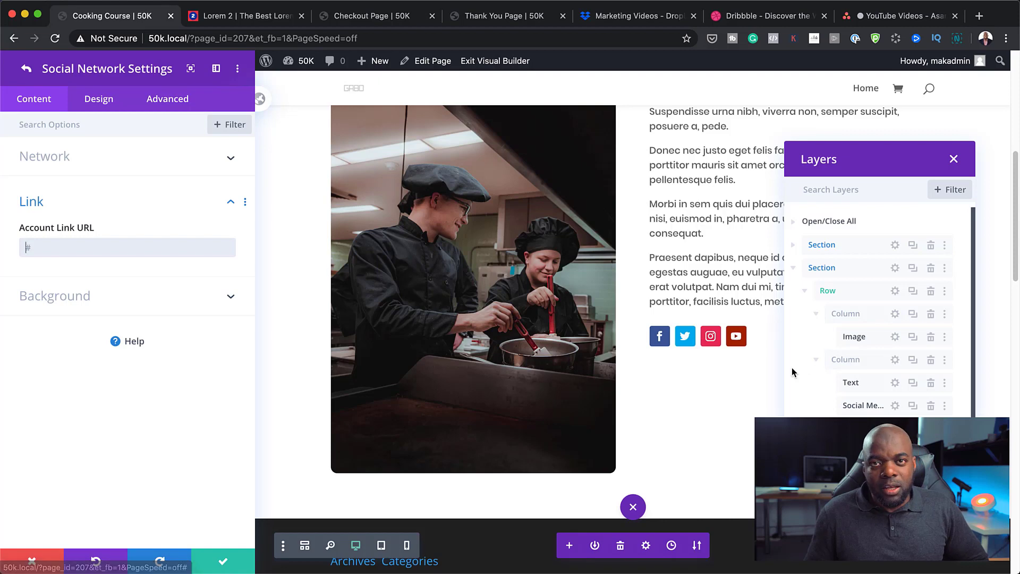
left_click(221, 565)
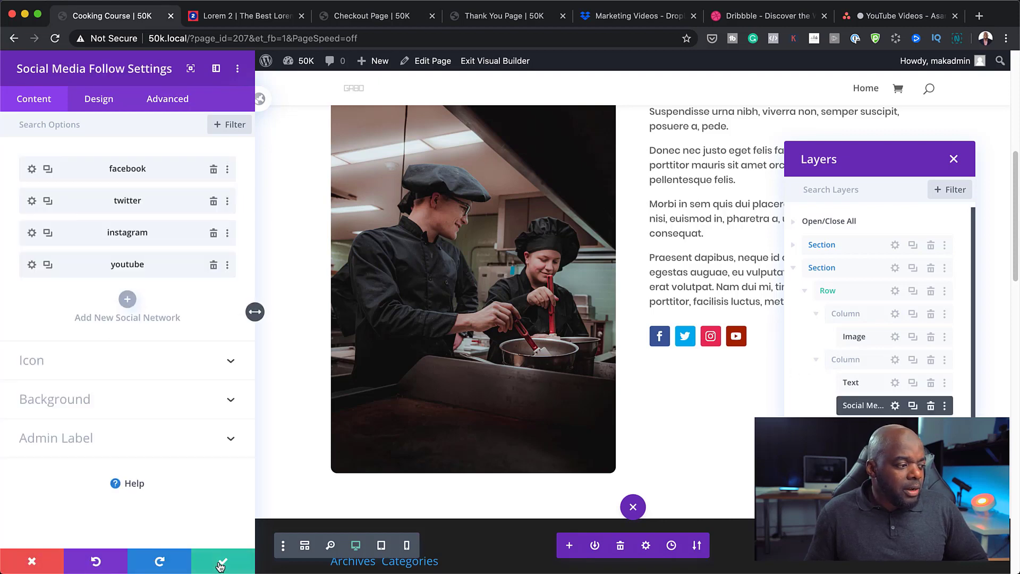
left_click(227, 565)
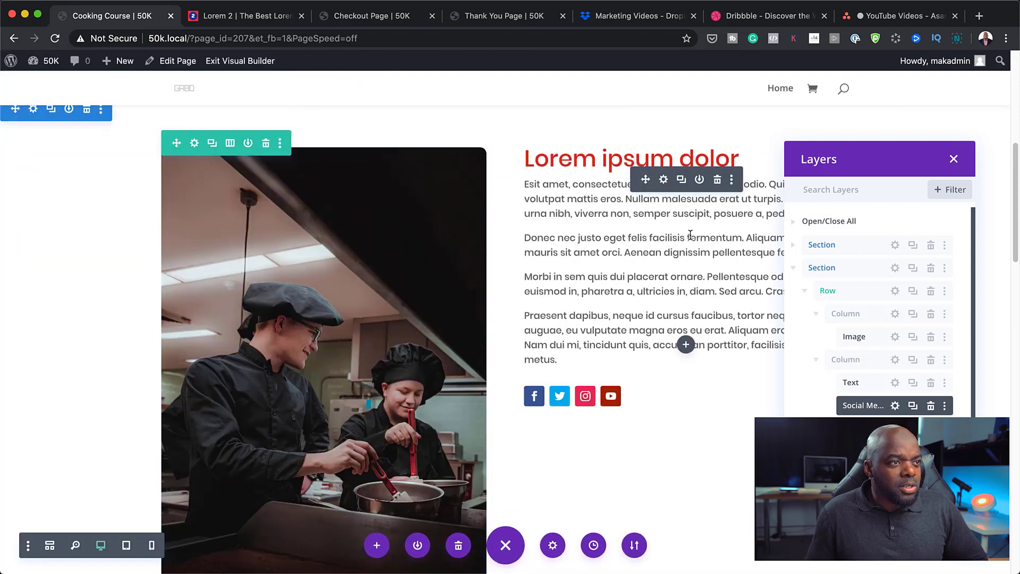
Step: Close the Layers window and review the page from the hero down to the chef section
scroll(637, 133, "up", 8)
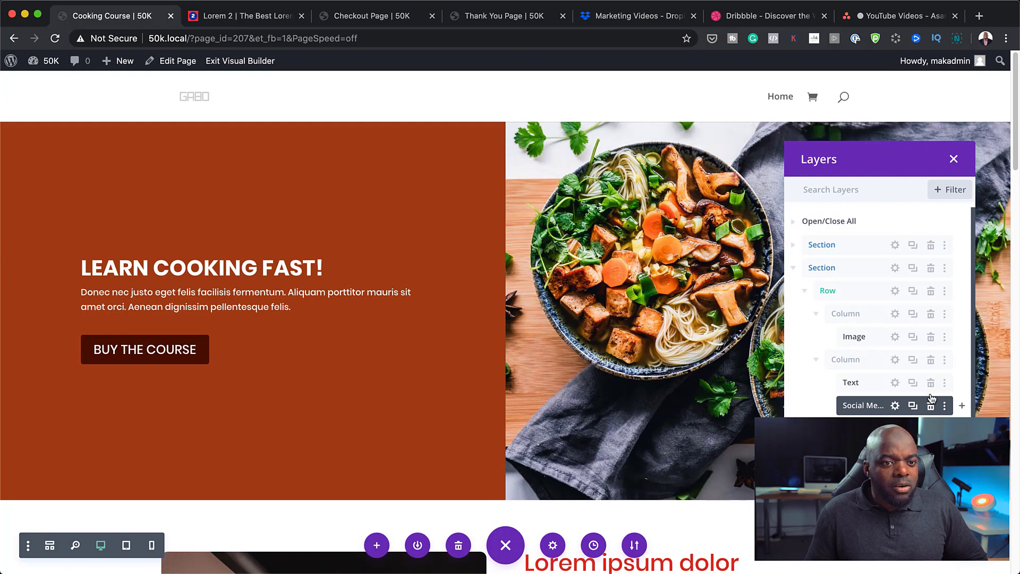
left_click(954, 159)
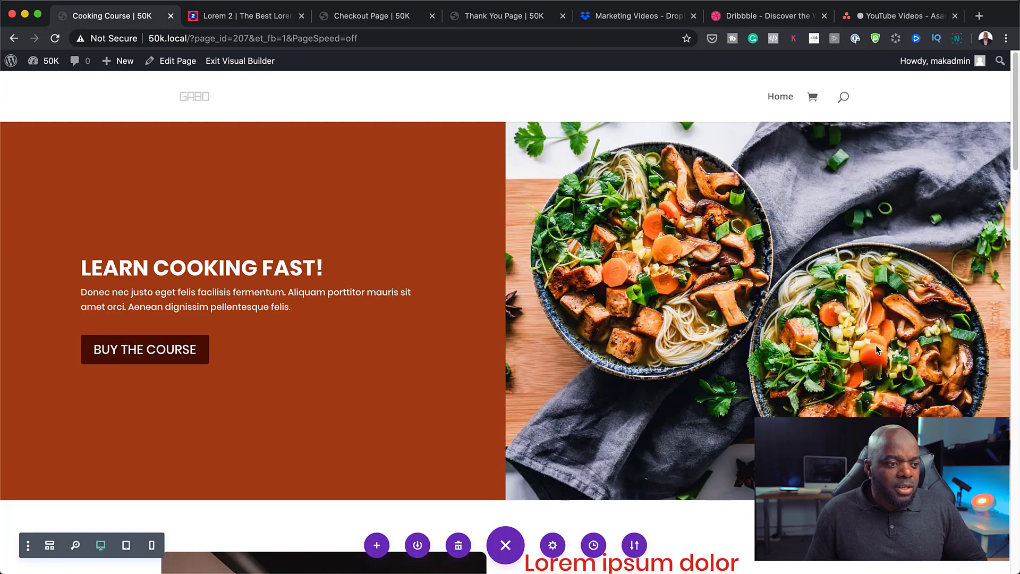
scroll(876, 345, "down", 9)
scroll(846, 383, "down", 2)
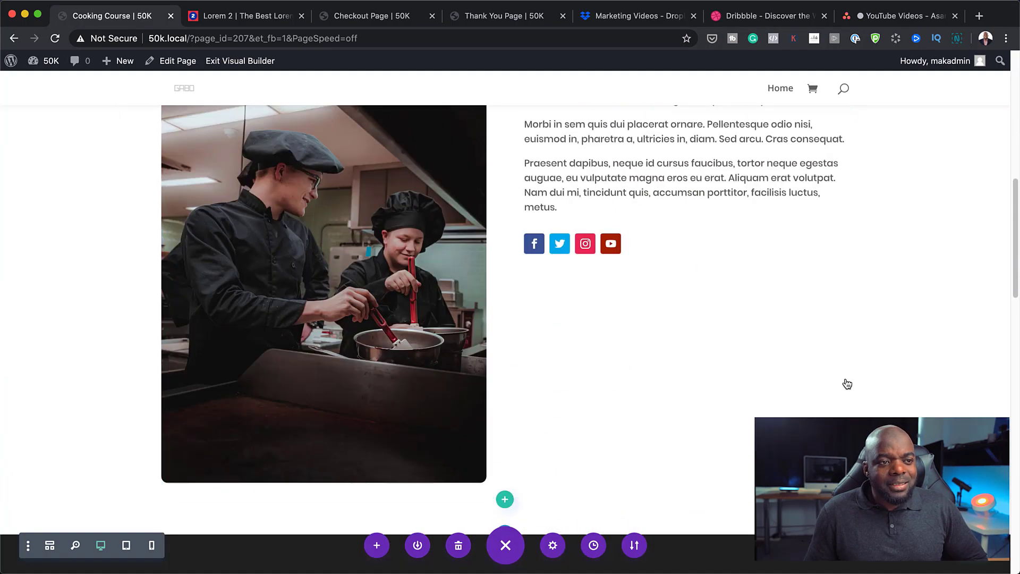
scroll(846, 371, "up", 11)
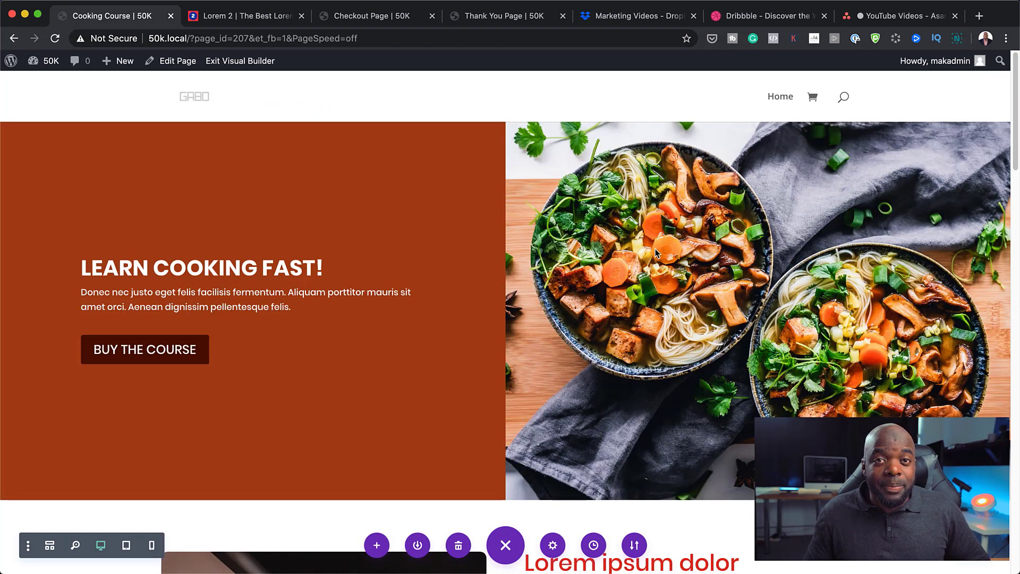
Step: Export the page's Divi Builder layout with the file name "Cooking Landing" and close the Portability window
scroll(806, 381, "down", 7)
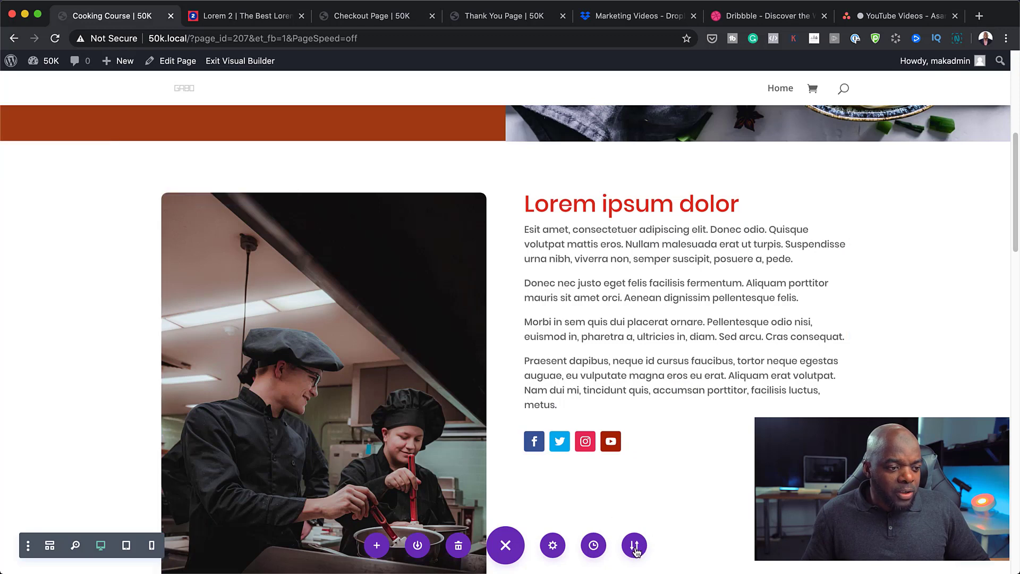
left_click(635, 547)
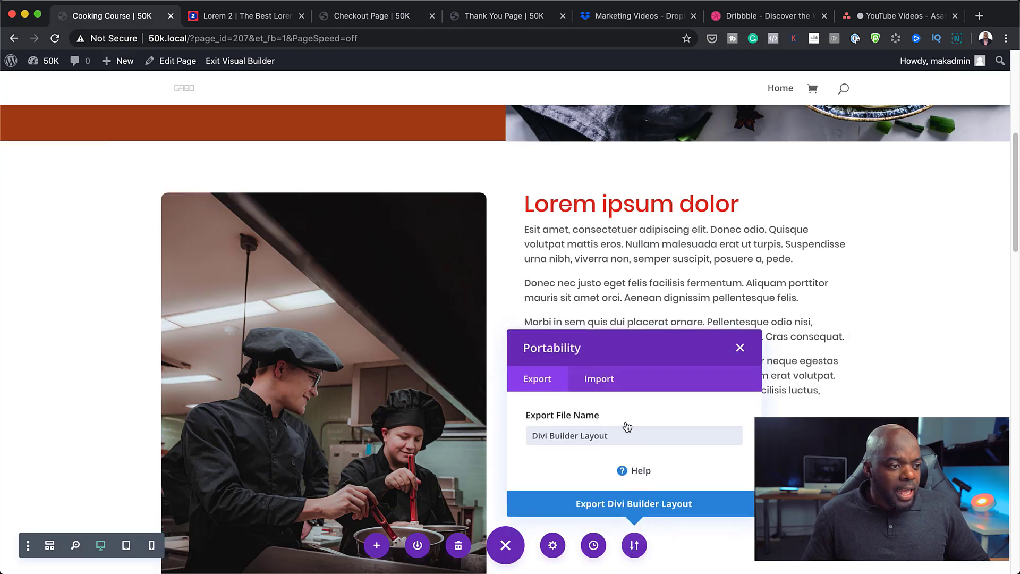
triple_click(637, 435)
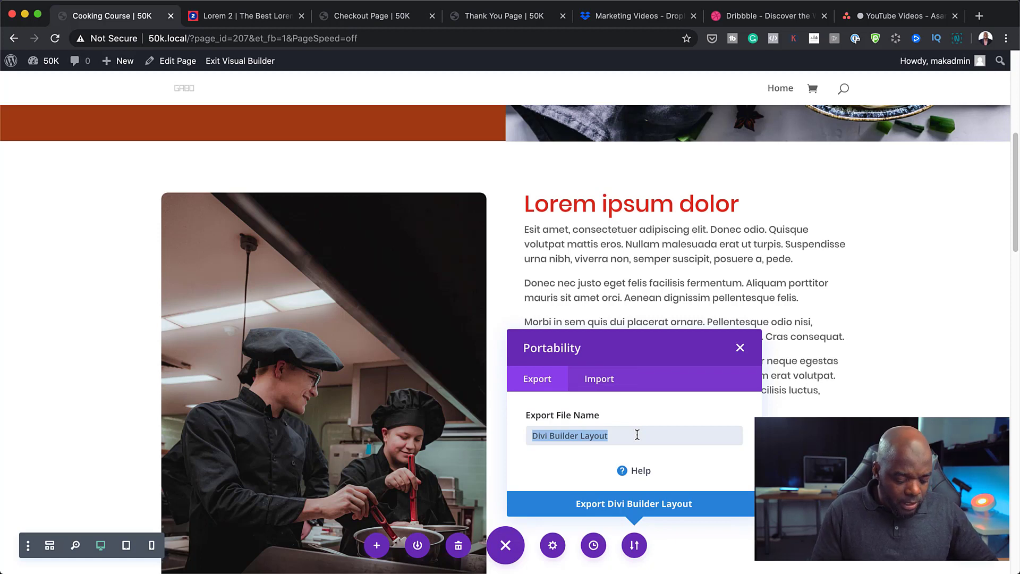
type("Cooki")
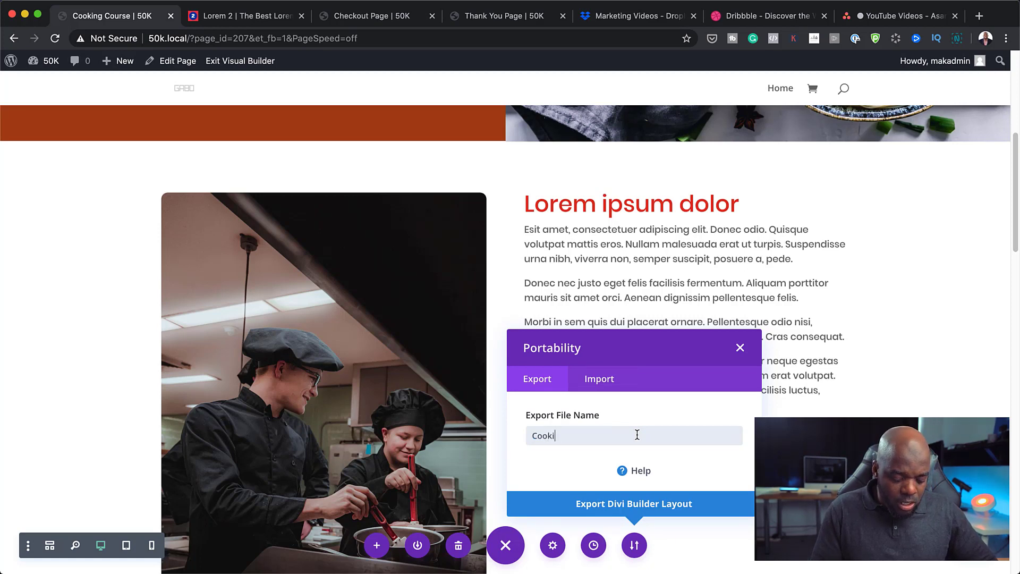
type("ng Landing")
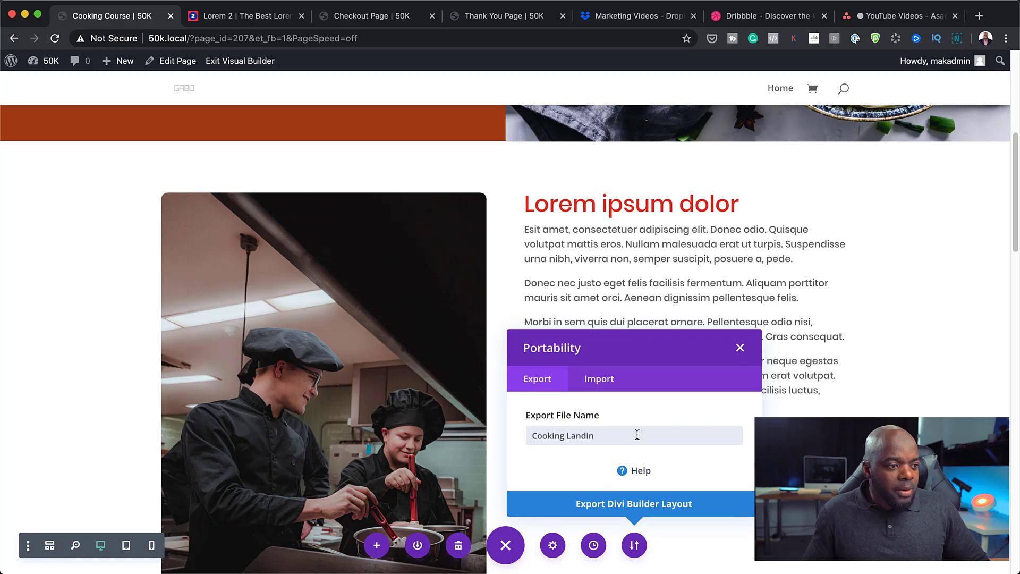
left_click(660, 508)
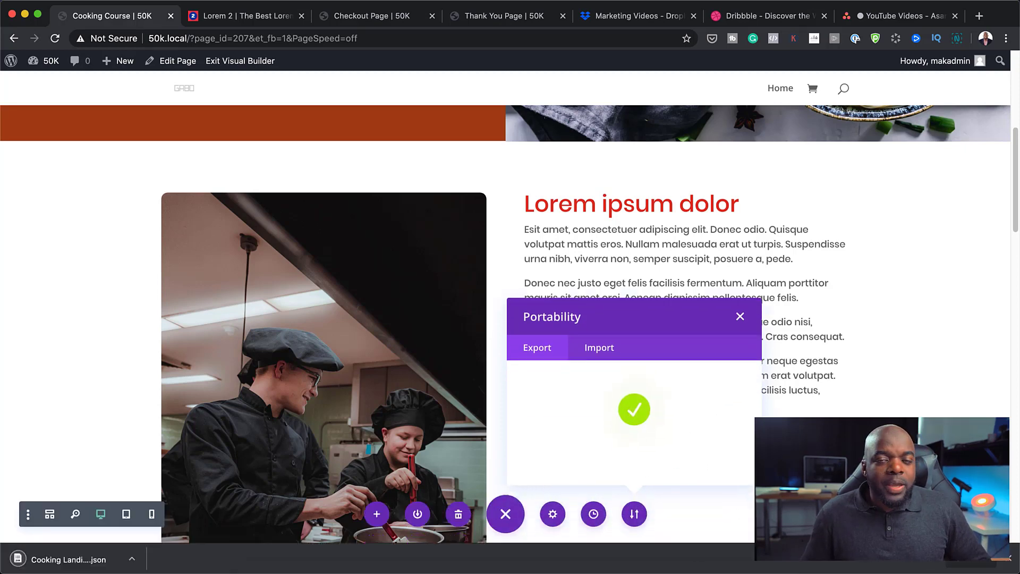
left_click(740, 316)
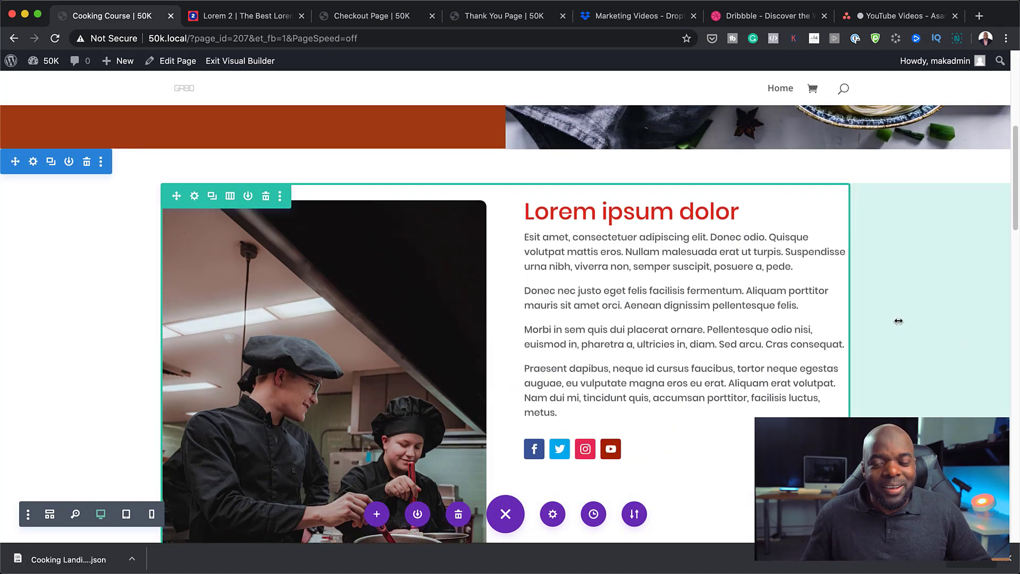
Step: Go to the CartFlows flows in the WordPress dashboard and add a new flow by importing the Evergreen Product 02 template
scroll(893, 418, "up", 7)
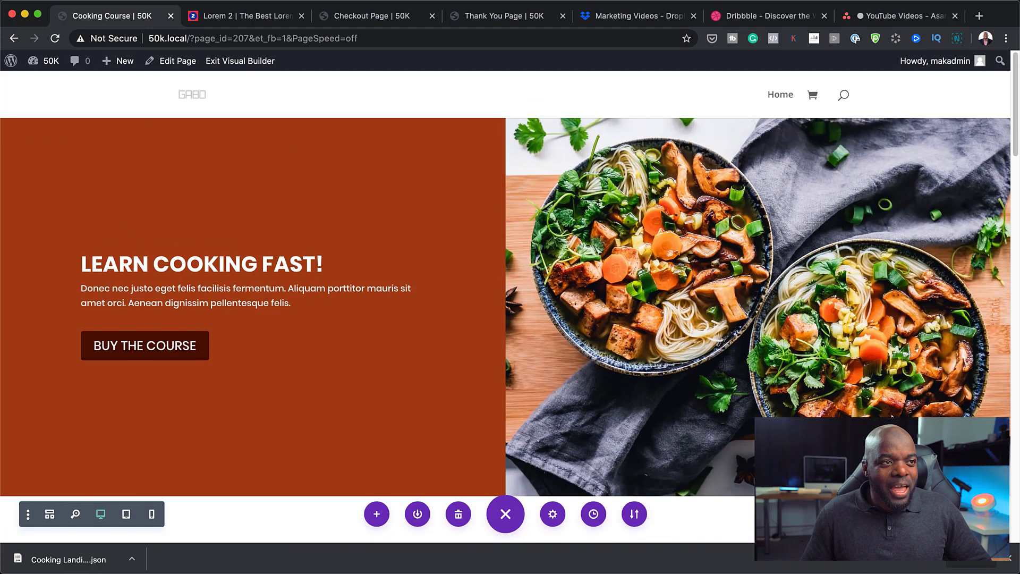
mouse_move(45, 61)
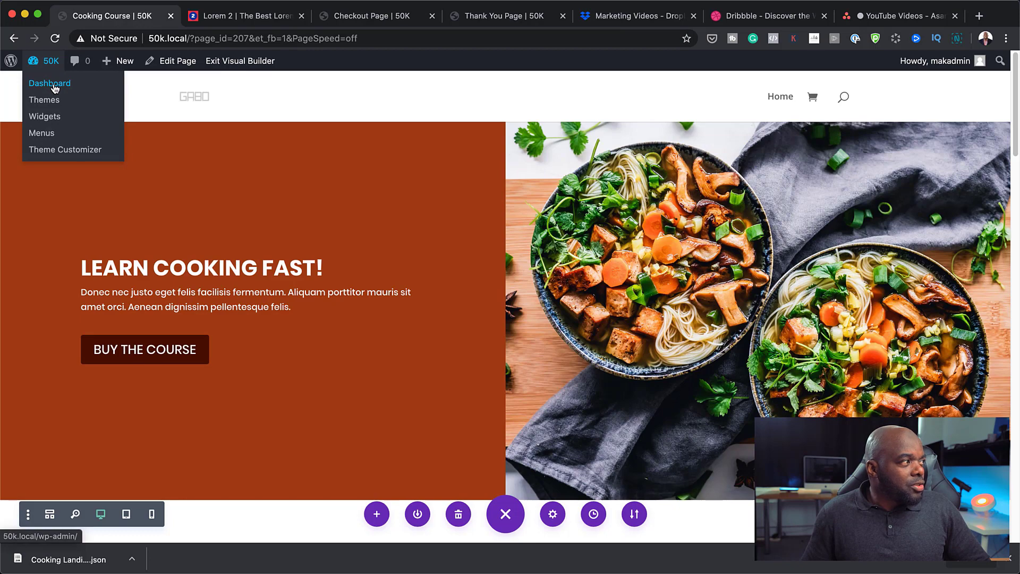
left_click(50, 84)
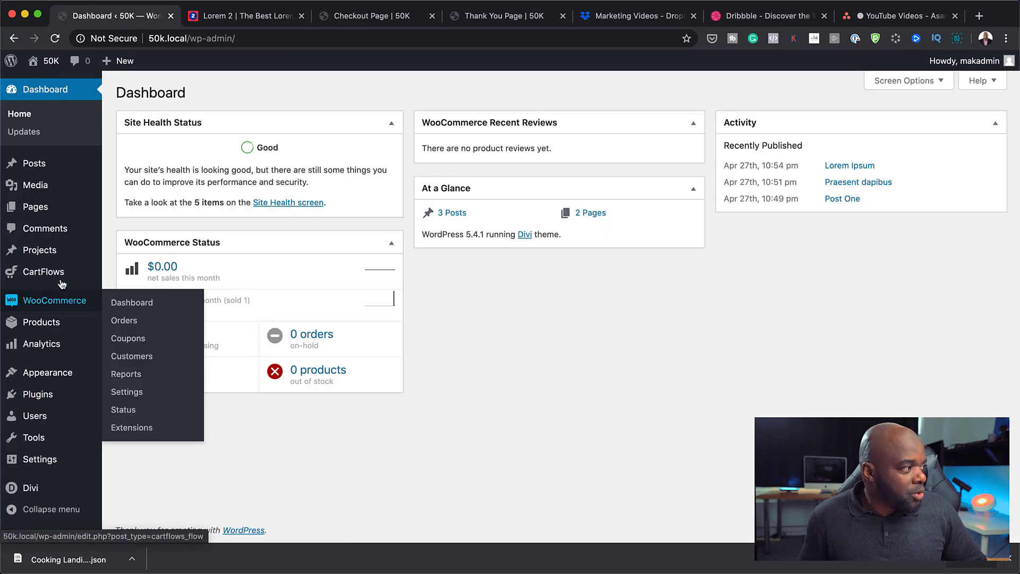
mouse_move(62, 275)
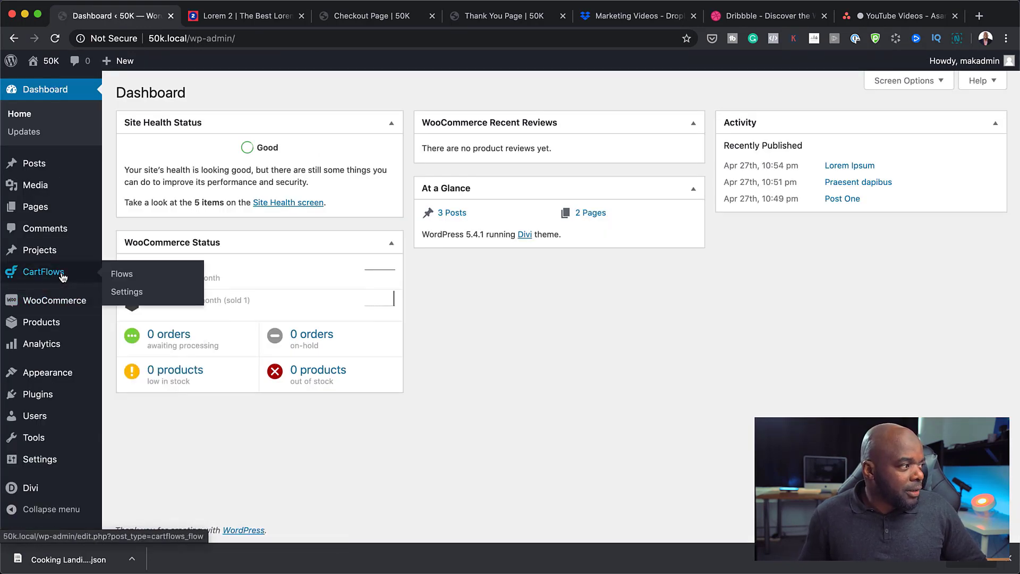
left_click(126, 275)
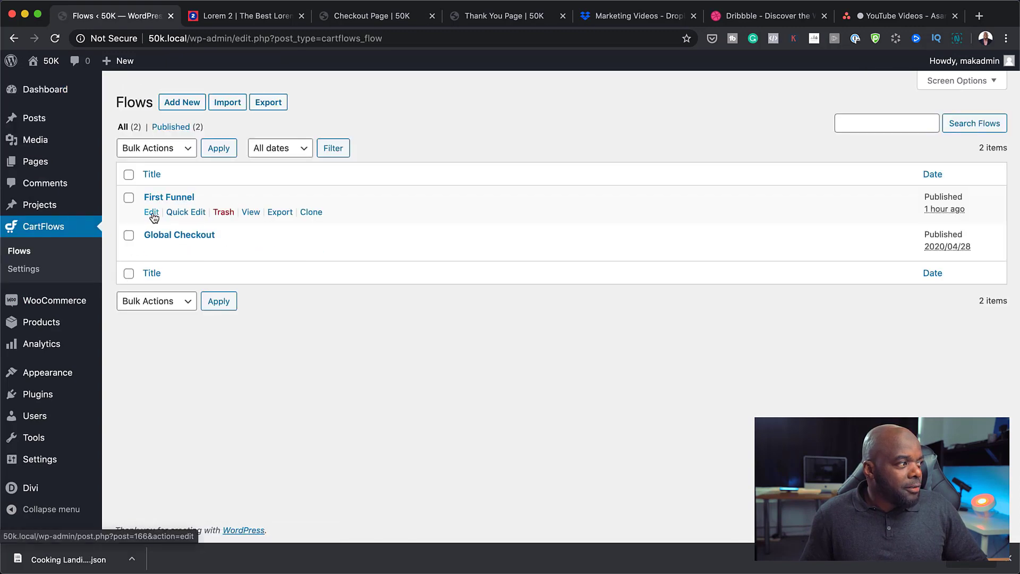
left_click(187, 106)
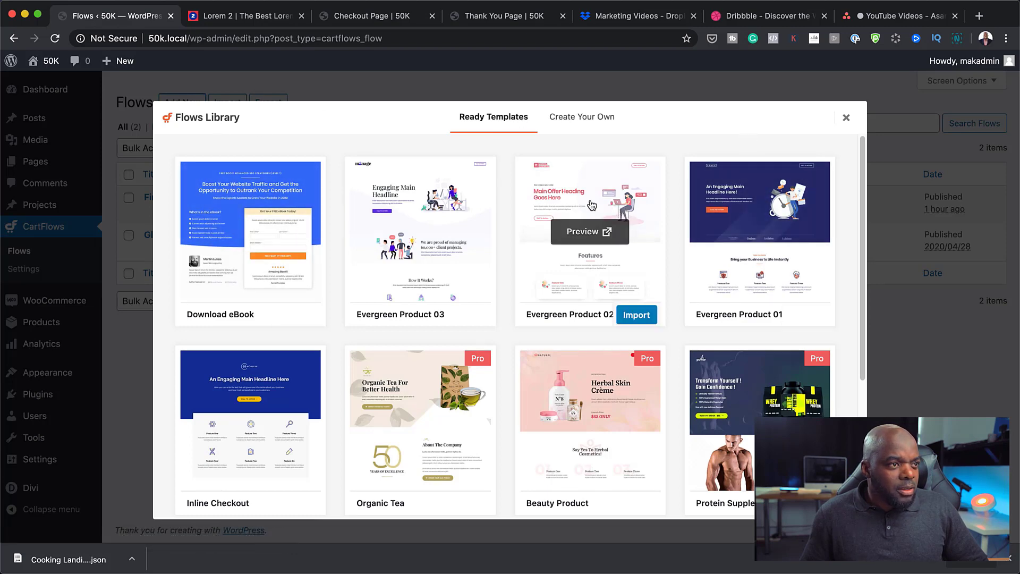
left_click(633, 313)
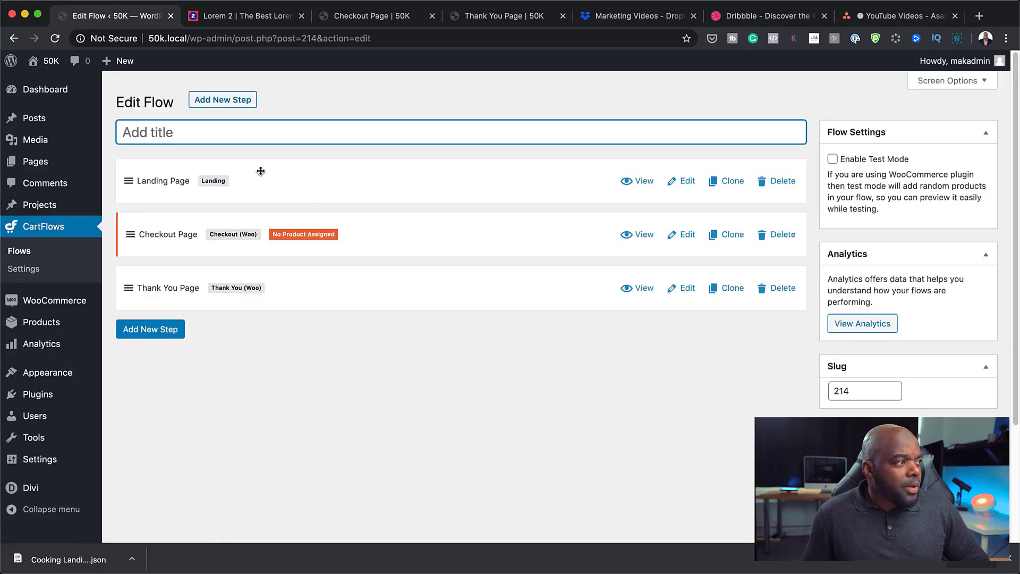
Step: Title the imported flow "Cooking Funnel" and update it
type("Cookin")
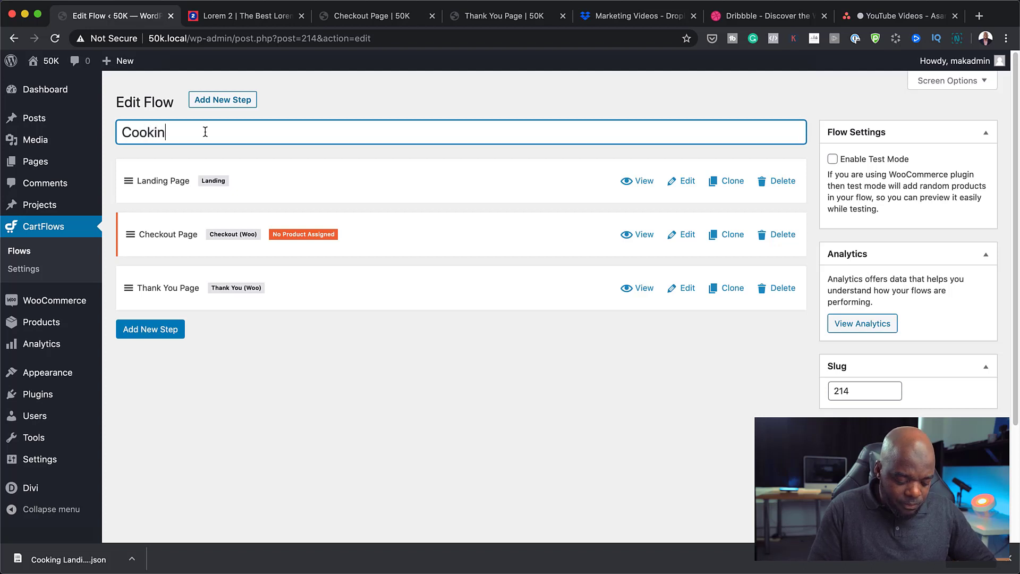
type("g Funnel")
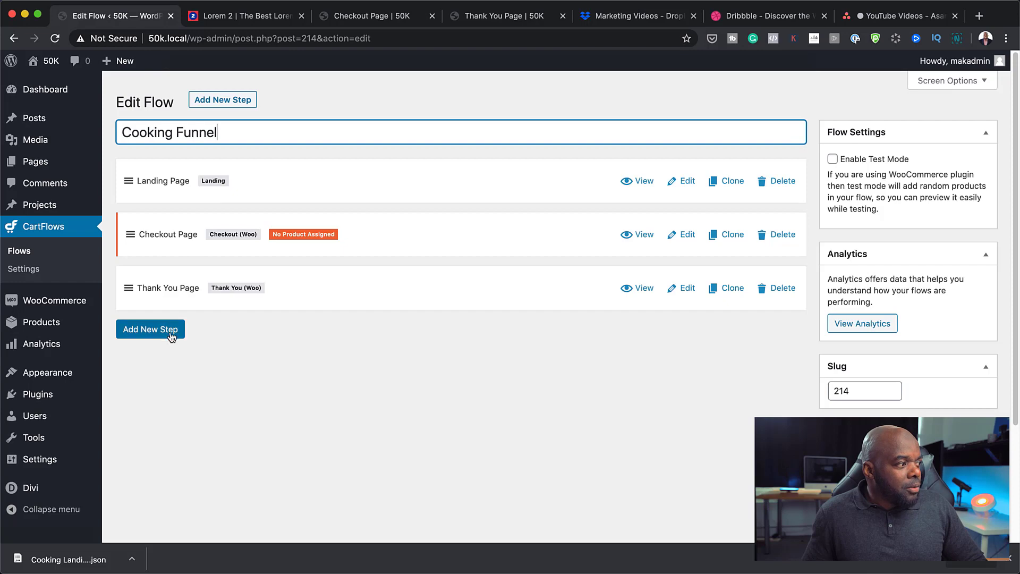
scroll(898, 340, "down", 5)
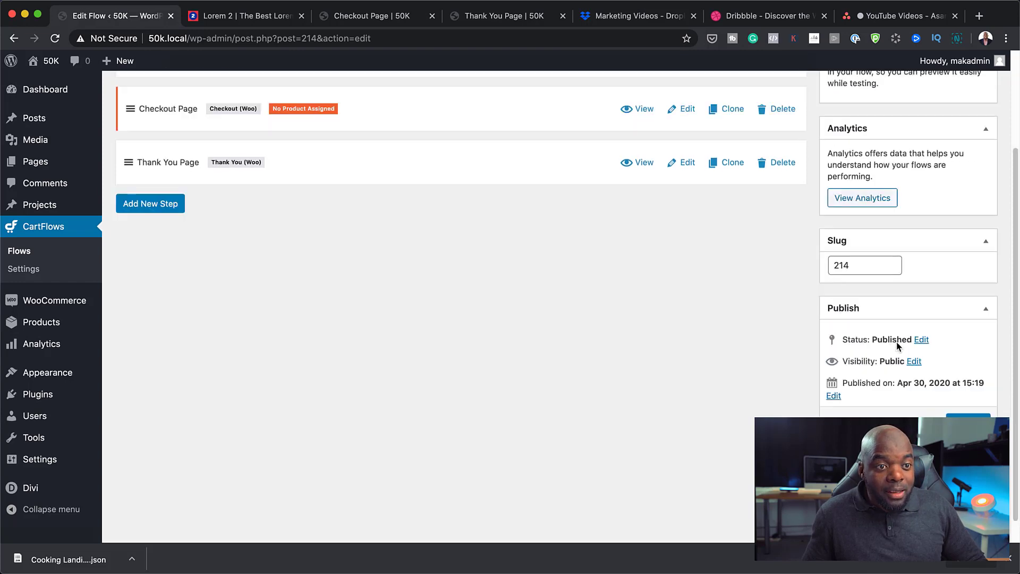
left_click(975, 401)
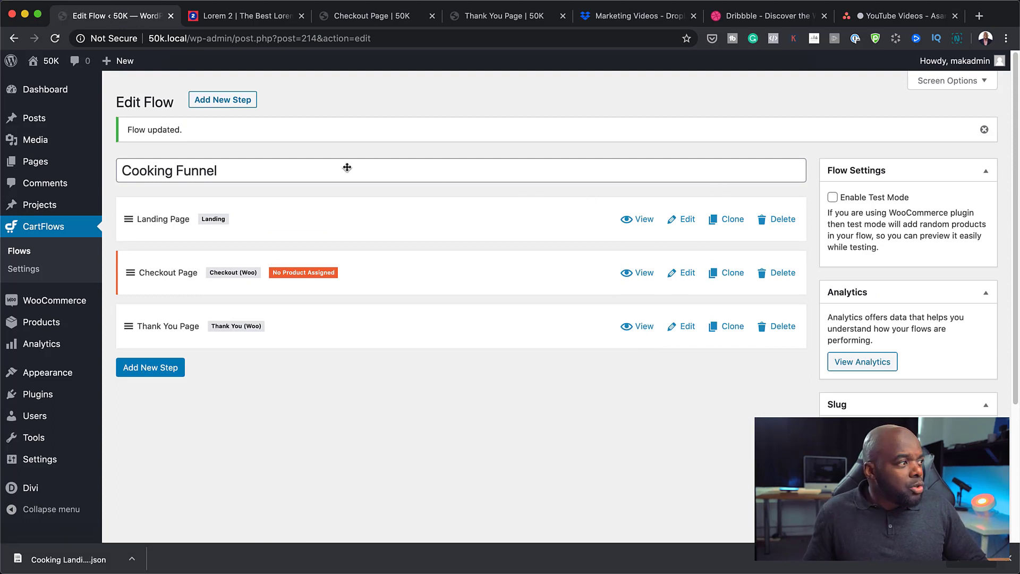
Step: View the Cooking Funnel's Landing Page step in its own browser tab and look through the template's sections
left_click(651, 225)
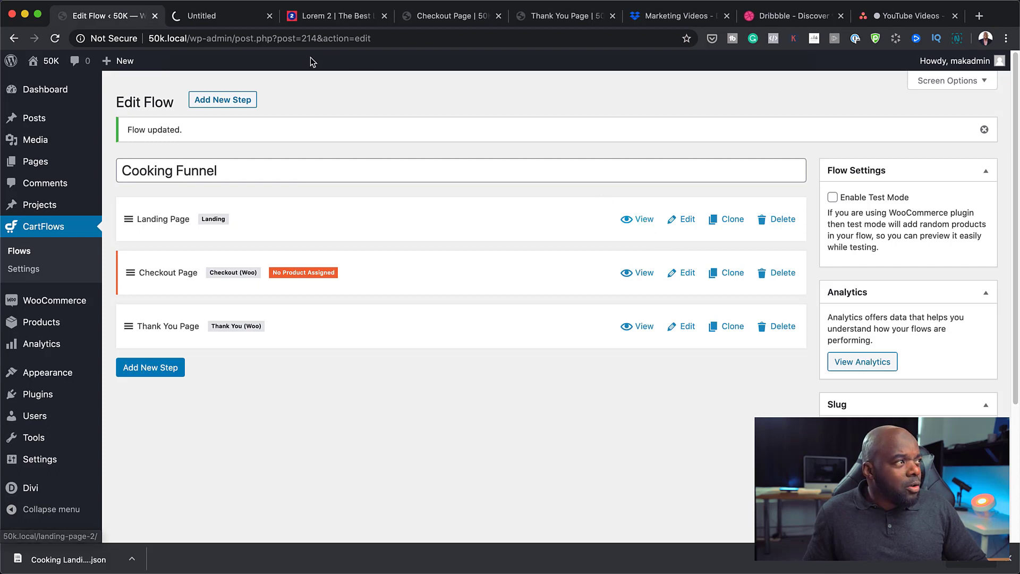
left_click(202, 16)
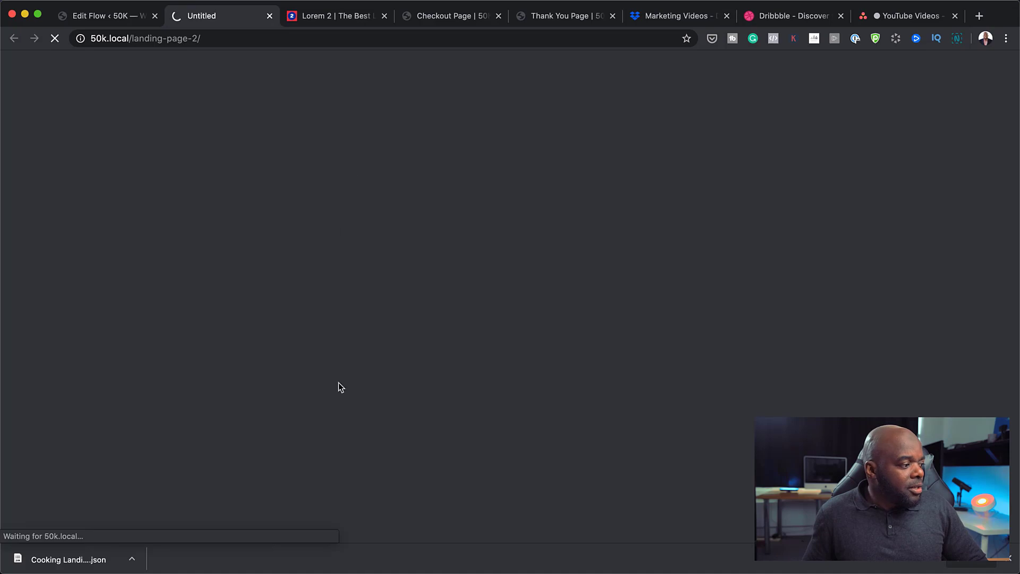
scroll(432, 308, "down", 10)
scroll(433, 313, "down", 15)
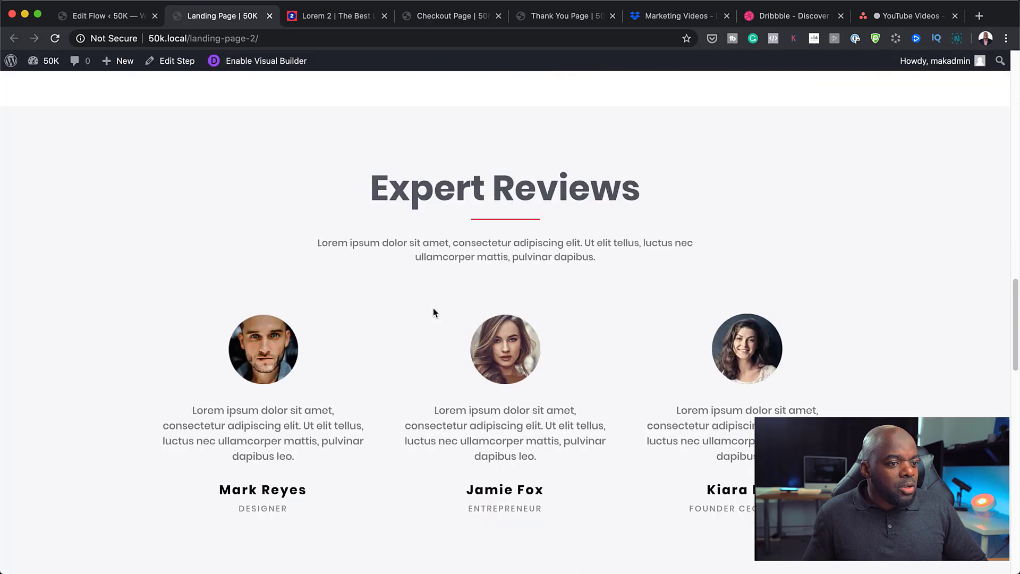
scroll(458, 296, "up", 20)
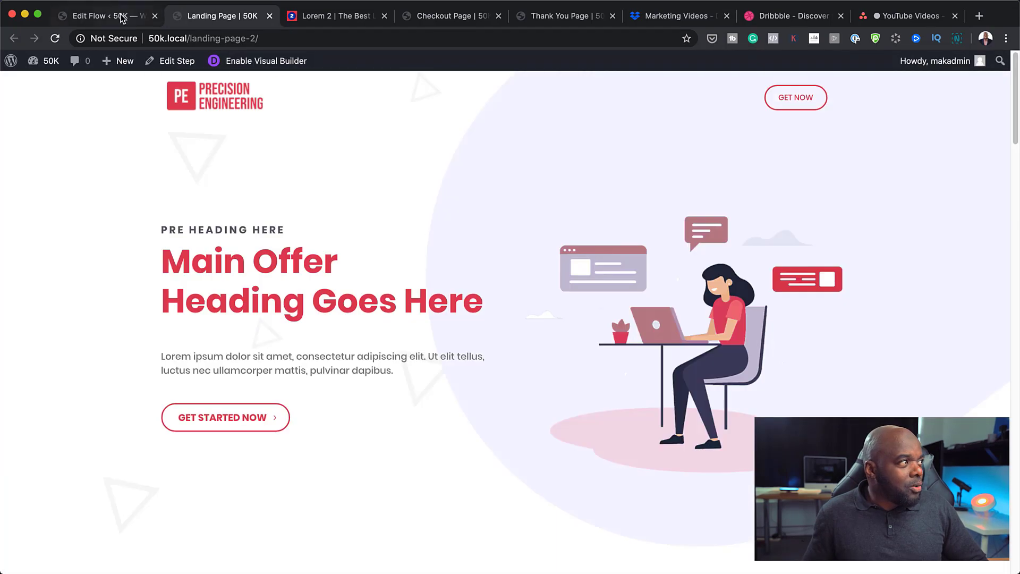
Step: Open the Cooking Funnel's Landing Page step for editing and copy its Next Step Link from the Landing Page Settings
left_click(123, 18)
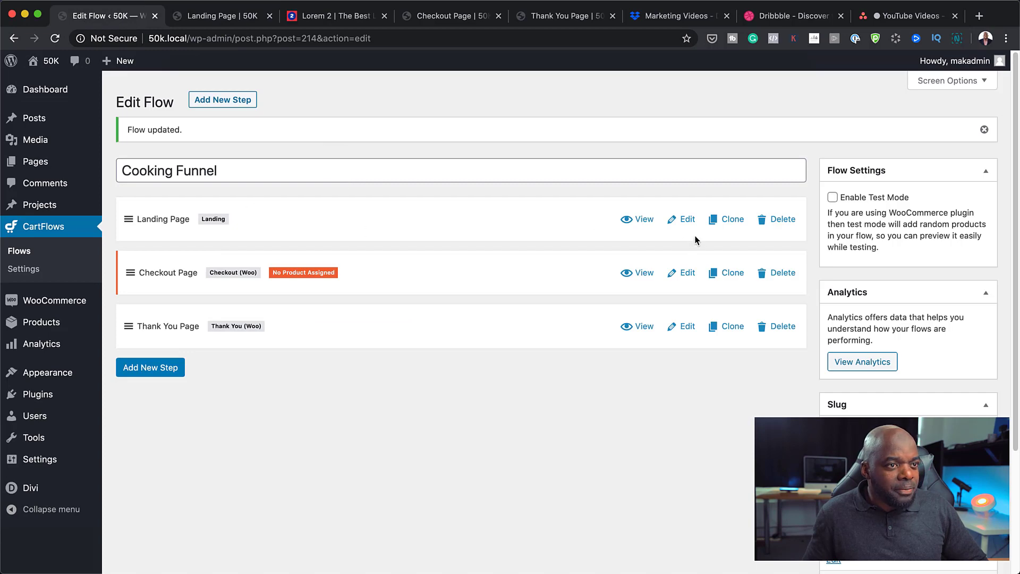
left_click(691, 221)
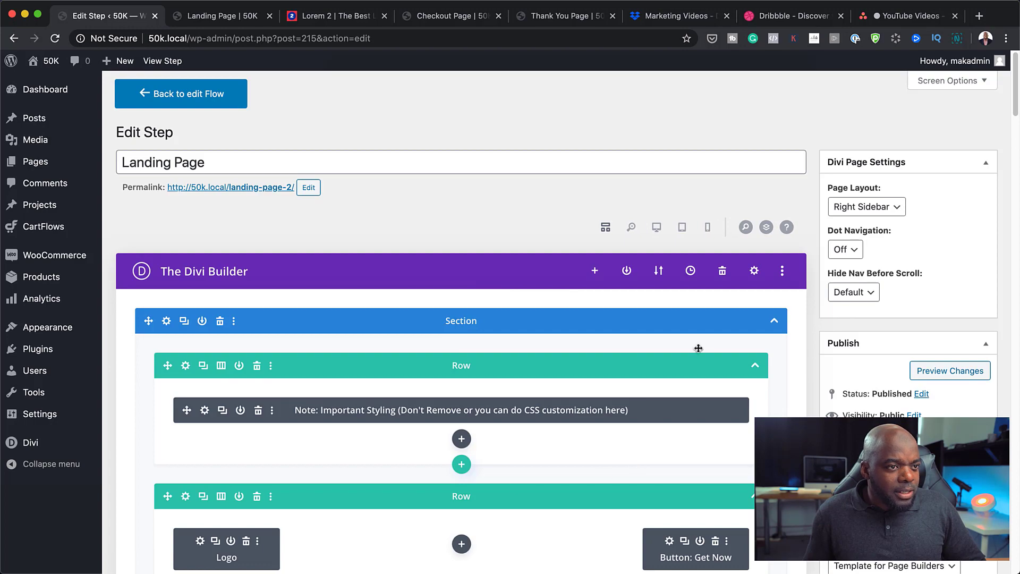
scroll(635, 452, "down", 15)
scroll(636, 453, "down", 15)
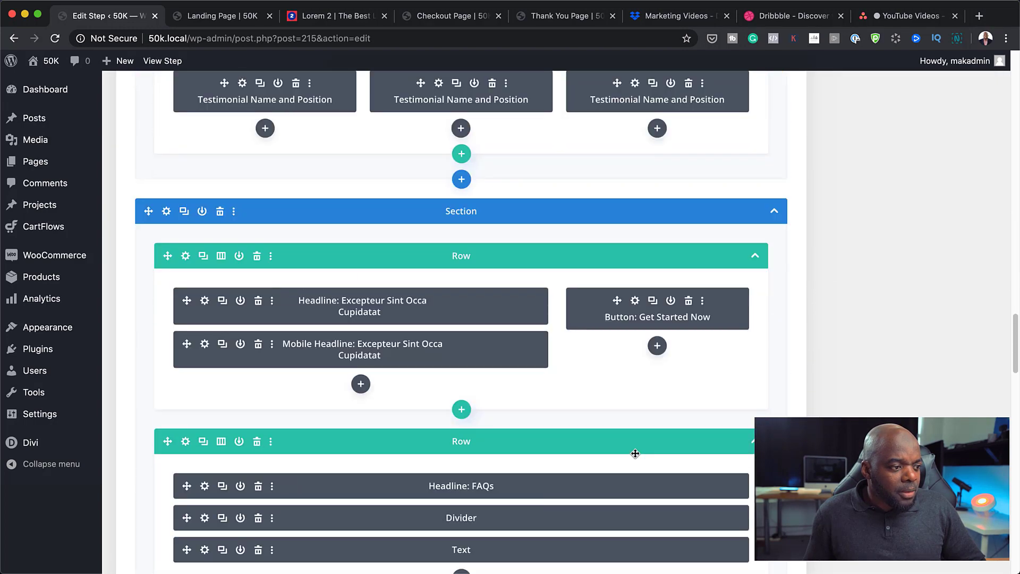
scroll(635, 452, "down", 15)
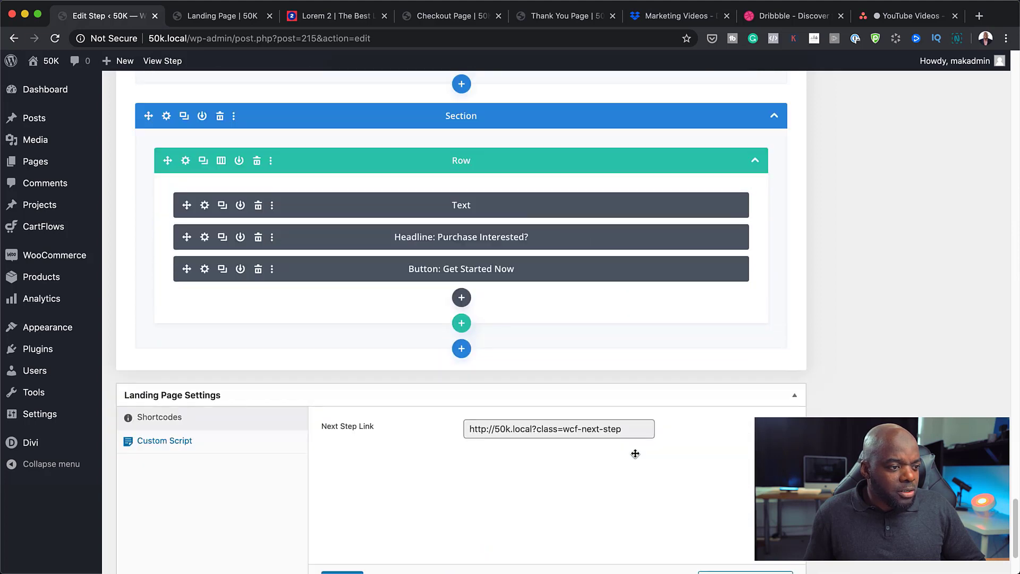
scroll(636, 452, "down", 1)
triple_click(633, 405)
key("super+c")
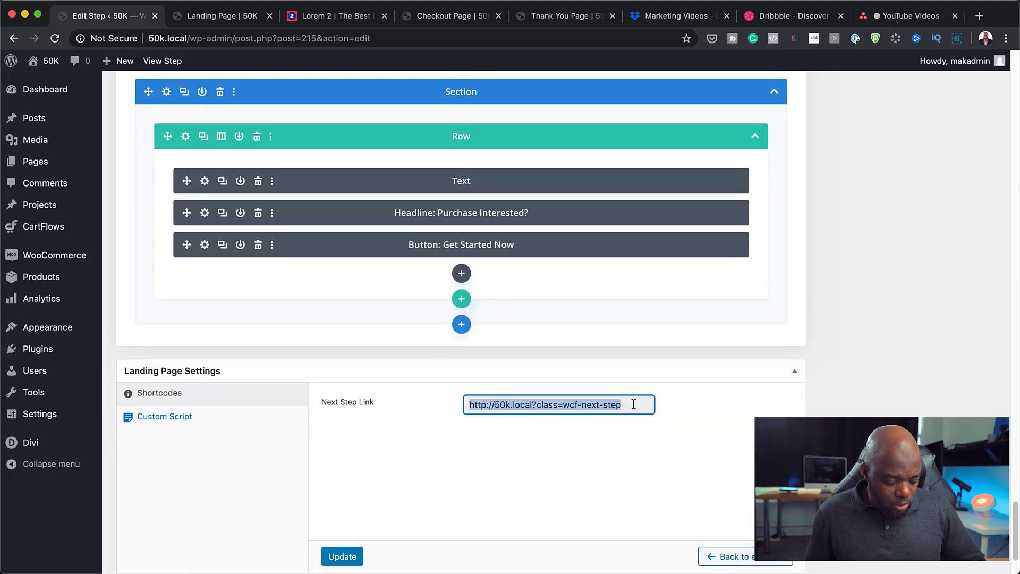
Step: Switch the Divi Builder to desktop view and import the Cooking Landing.json layout from Downloads into the Landing Page step
scroll(634, 405, "up", 20)
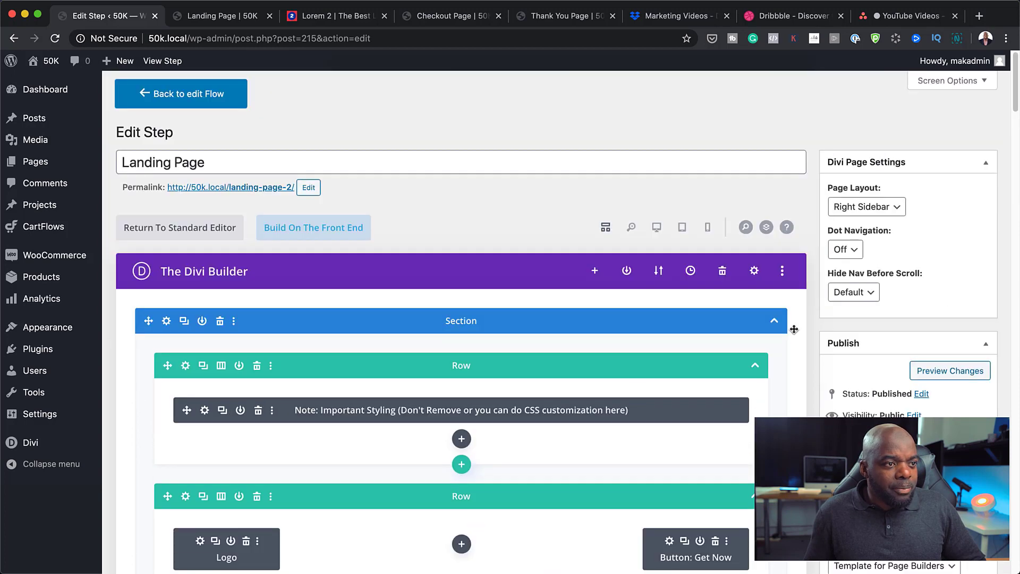
left_click(657, 229)
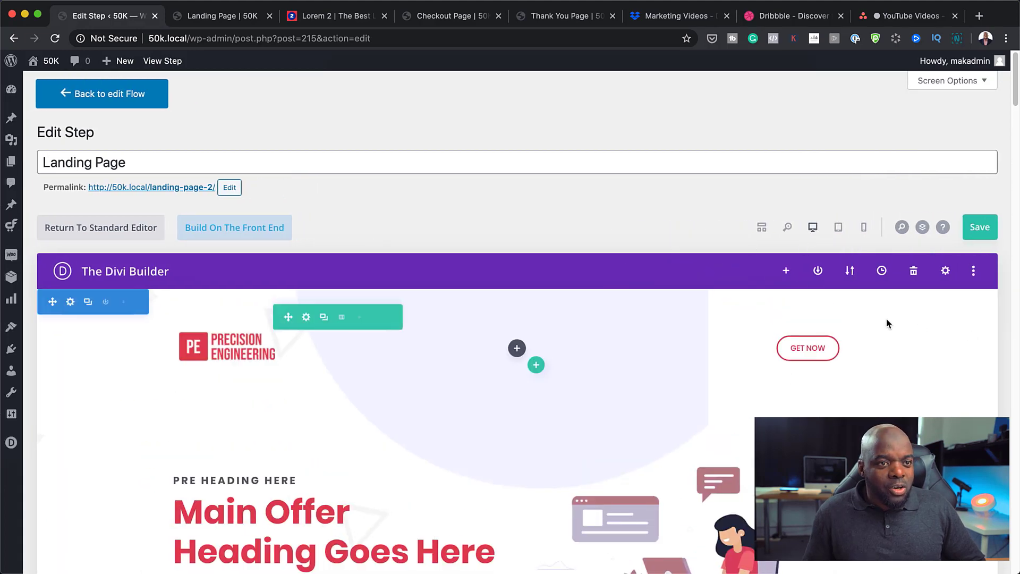
left_click(851, 272)
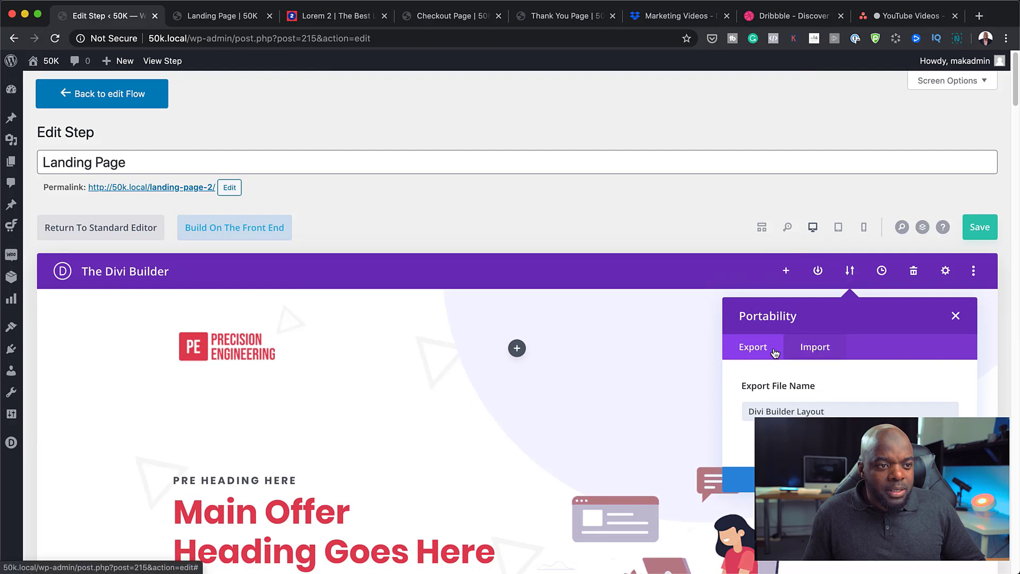
left_click(832, 348)
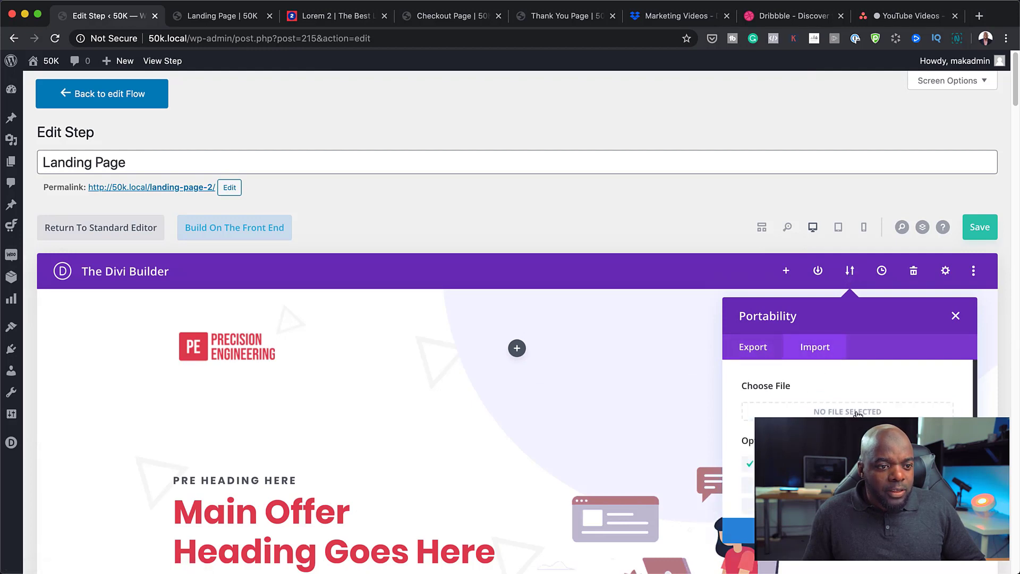
scroll(873, 414, "down", 1)
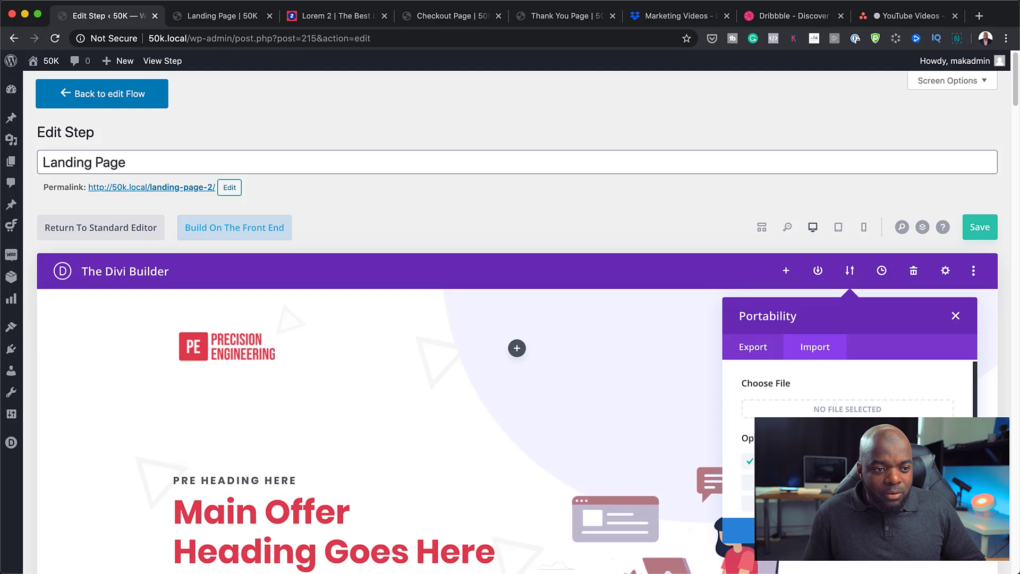
left_click(840, 413)
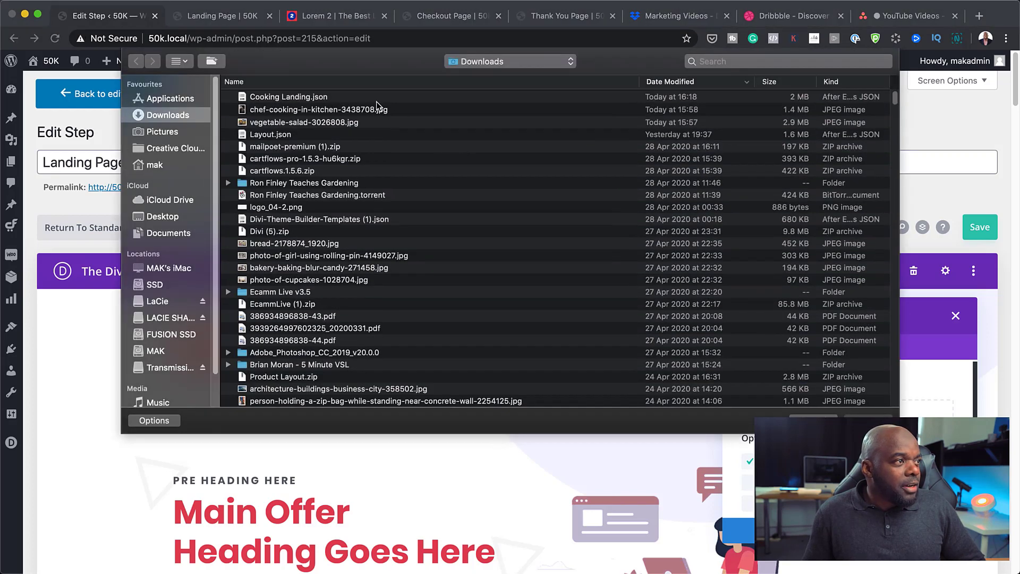
left_click(375, 100)
key("Return")
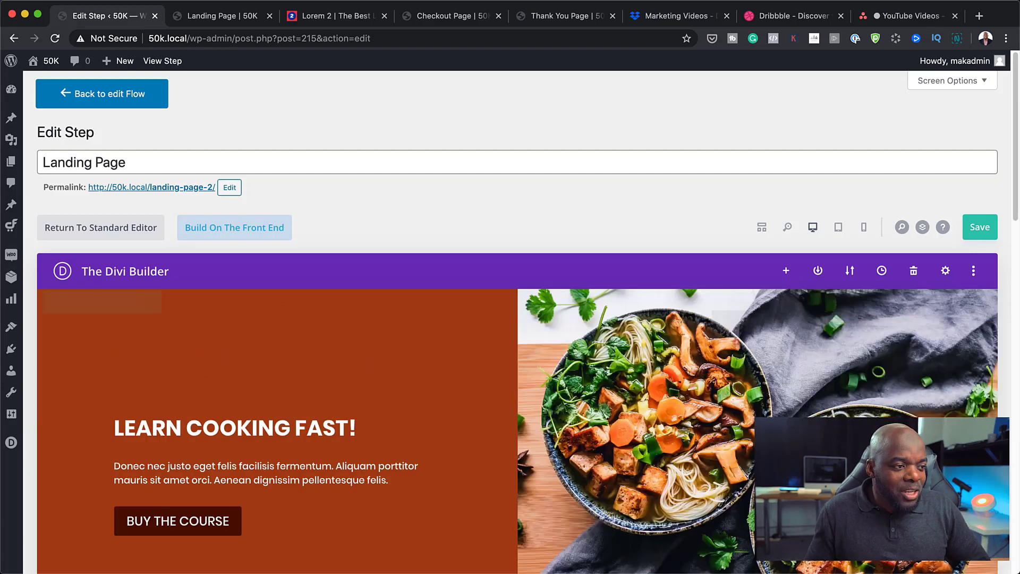
scroll(683, 424, "down", 2)
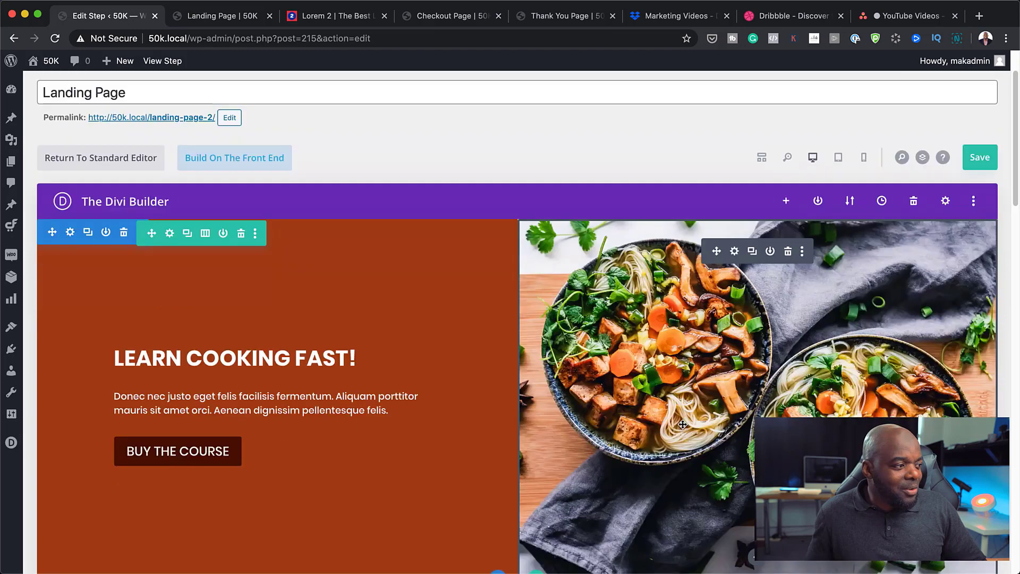
scroll(683, 424, "down", 1)
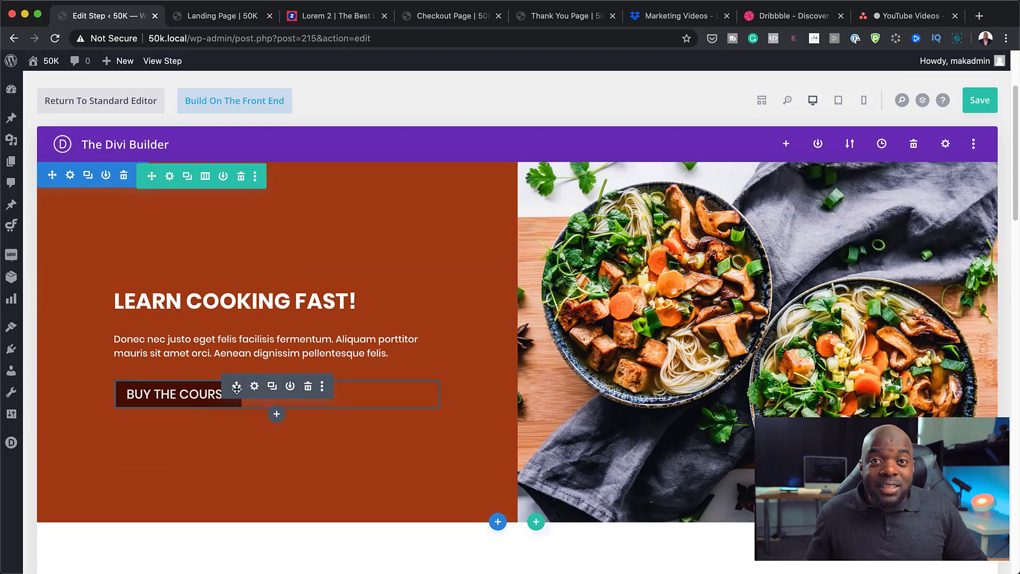
key("ctrl+s")
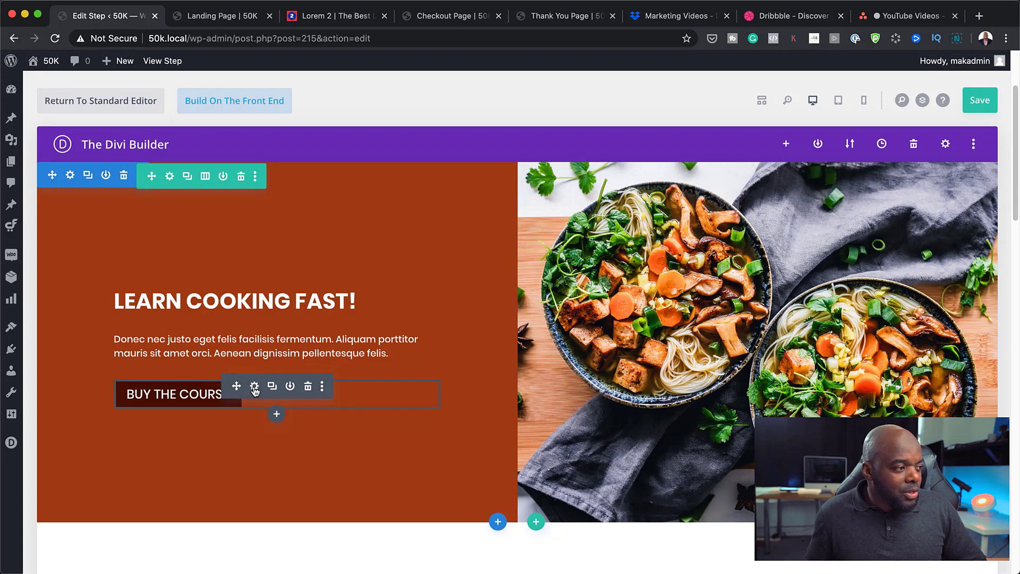
left_click(254, 387)
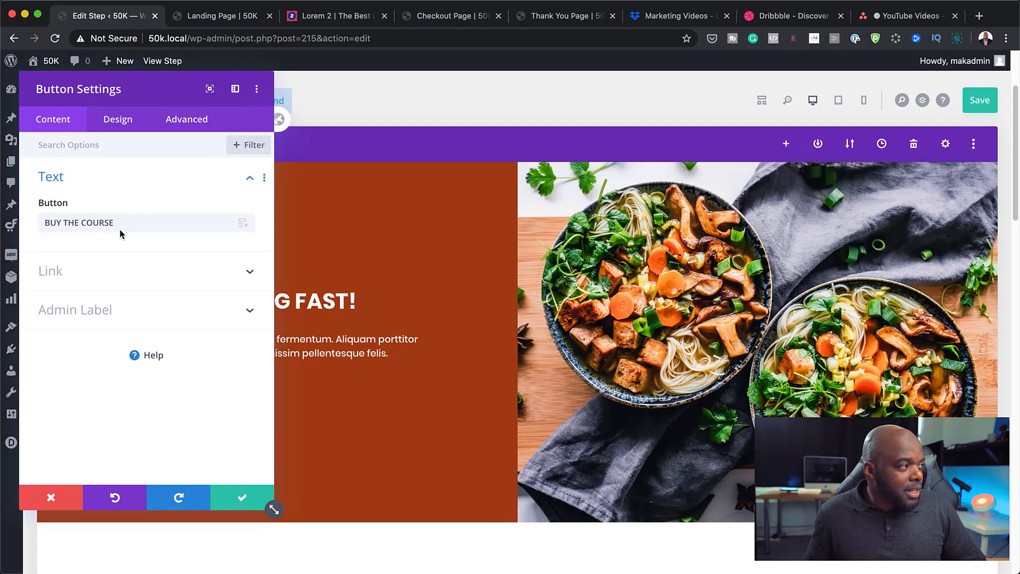
left_click(83, 278)
left_click(94, 269)
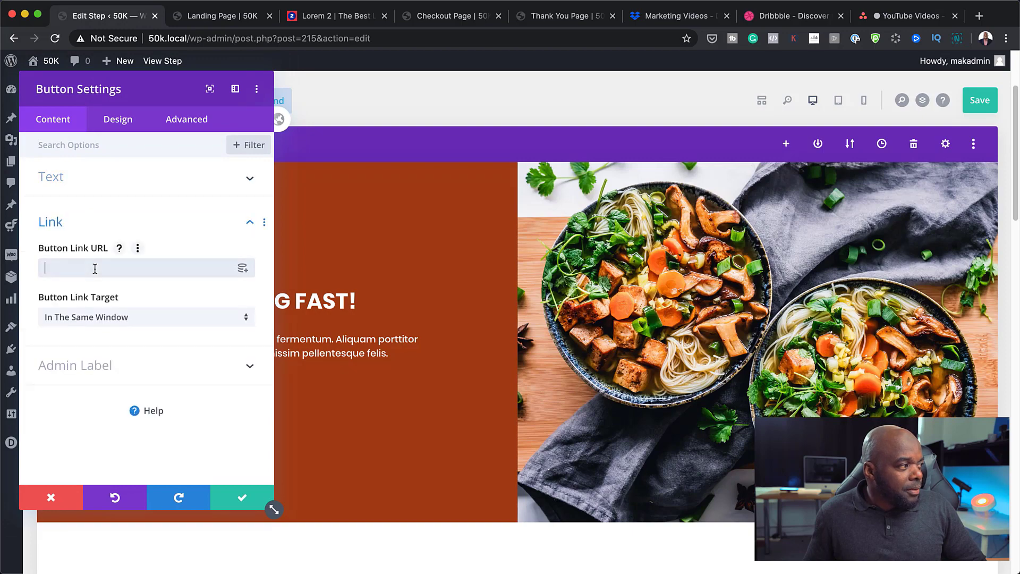
key("super+v")
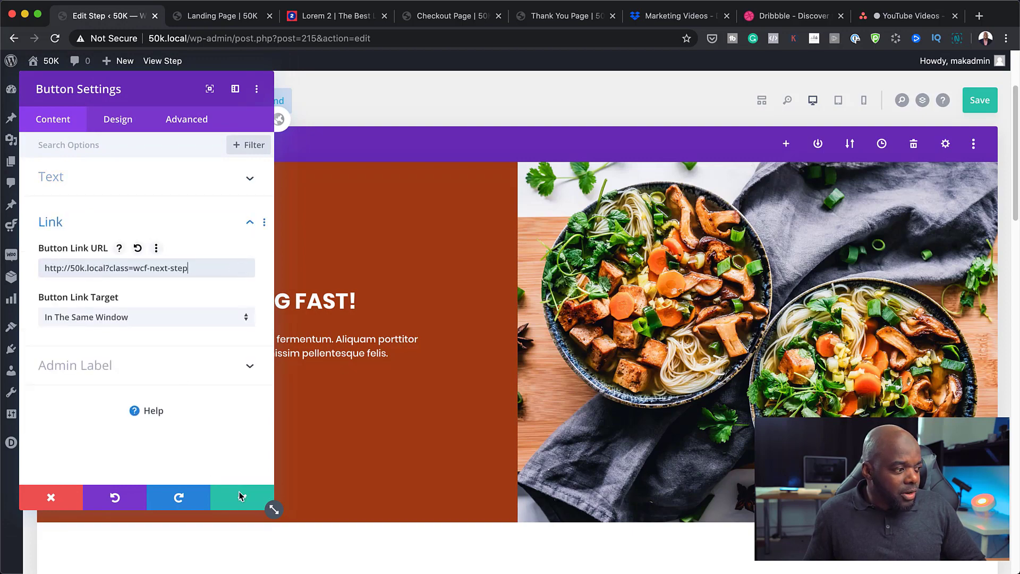
left_click(240, 496)
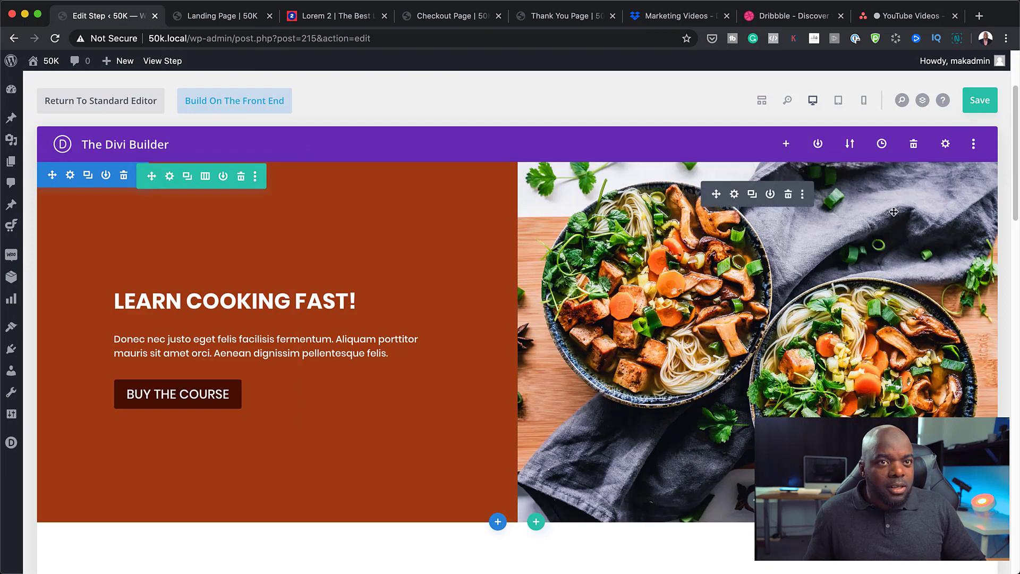
left_click(981, 104)
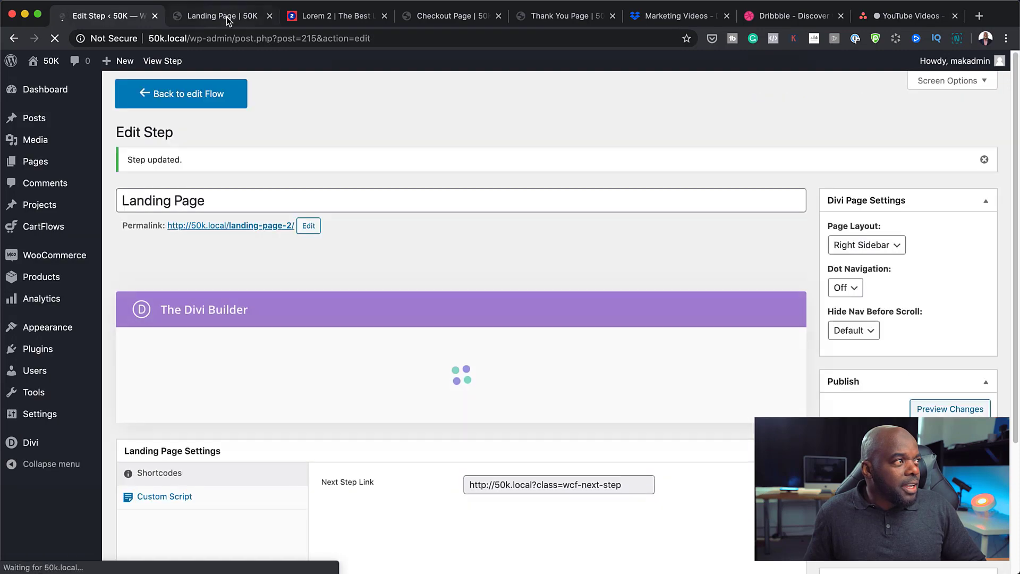
Step: Reload the landing page in its own browser tab and look through the imported cooking sections
left_click(227, 20)
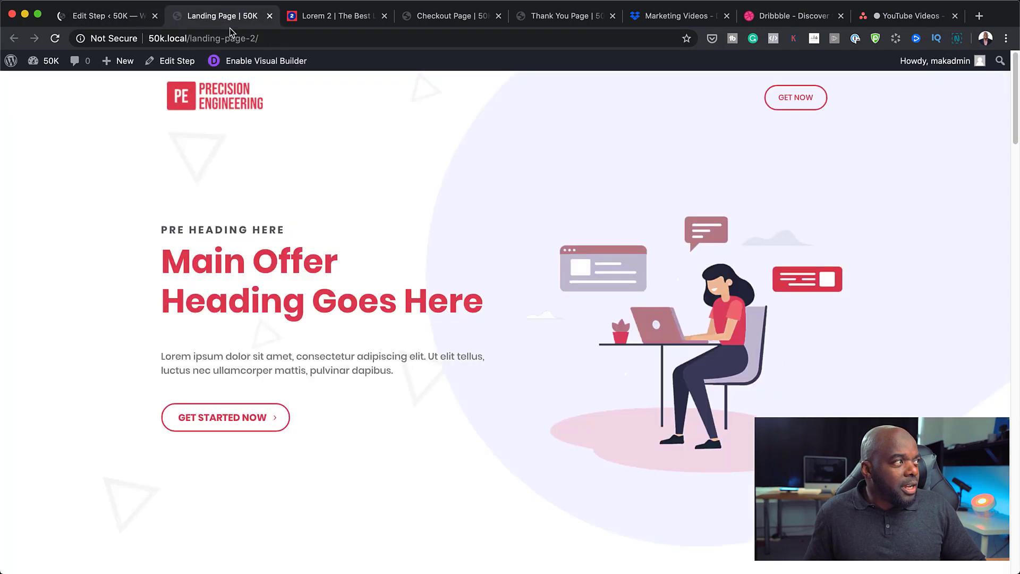
left_click(56, 39)
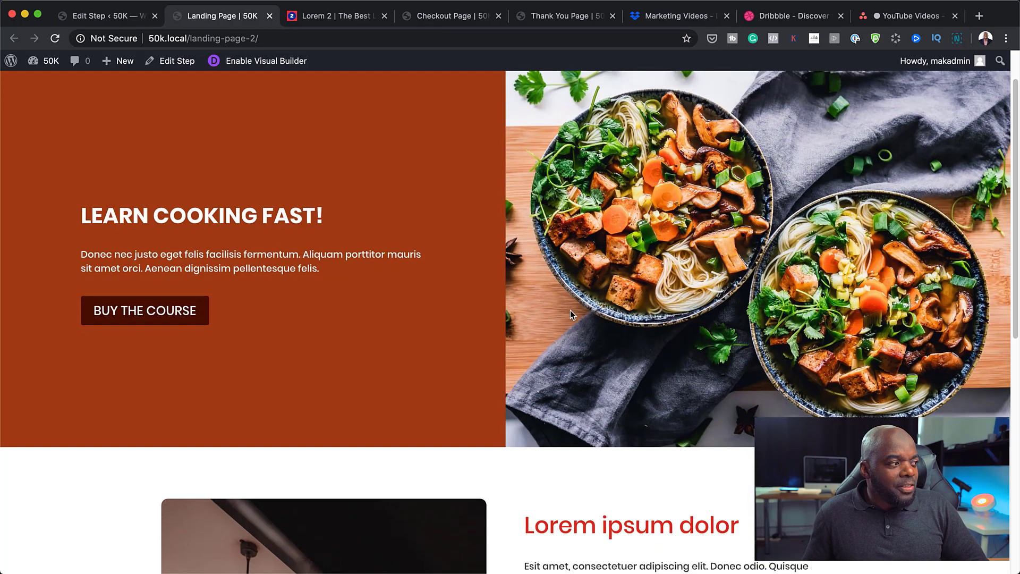
scroll(569, 310, "down", 8)
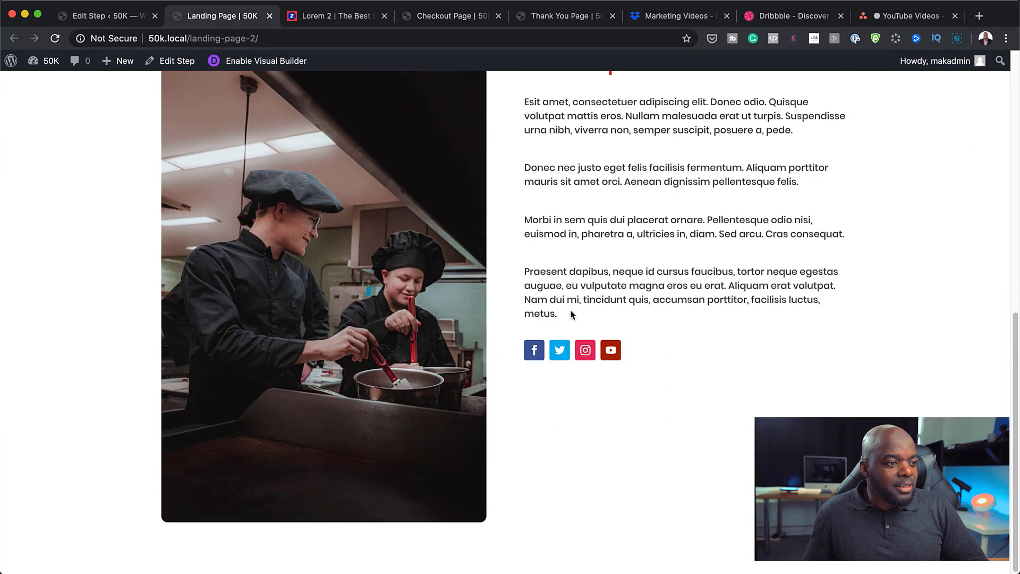
scroll(571, 314, "up", 10)
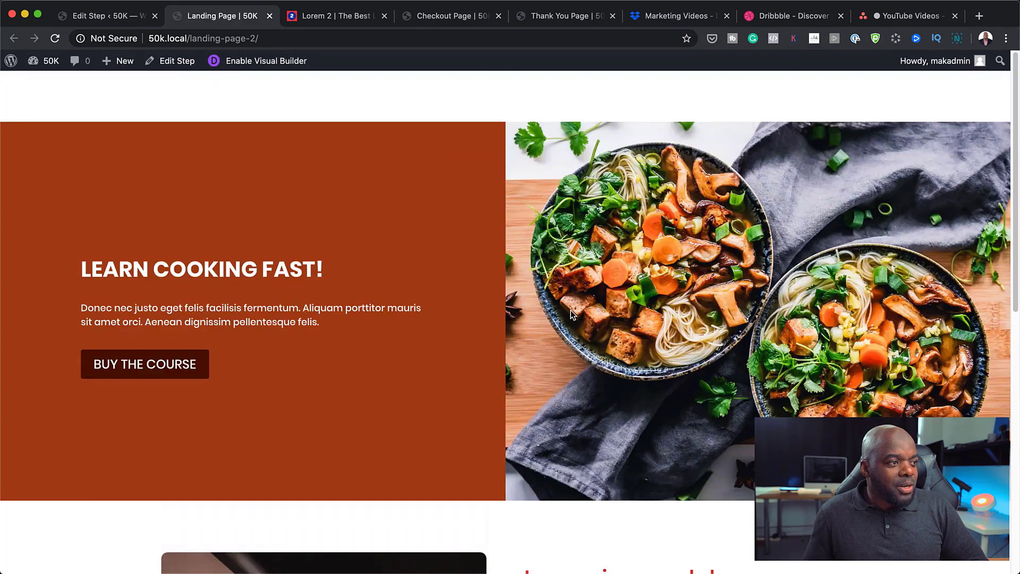
Step: Test the BUY THE COURSE button's link, return to the landing page and look over it again
left_click(162, 371)
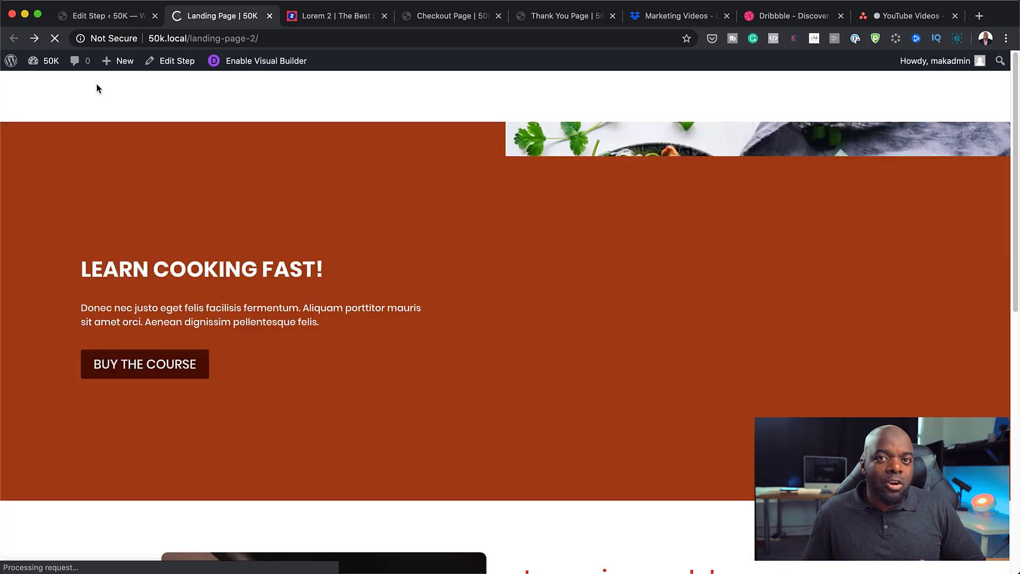
scroll(661, 429, "down", 10)
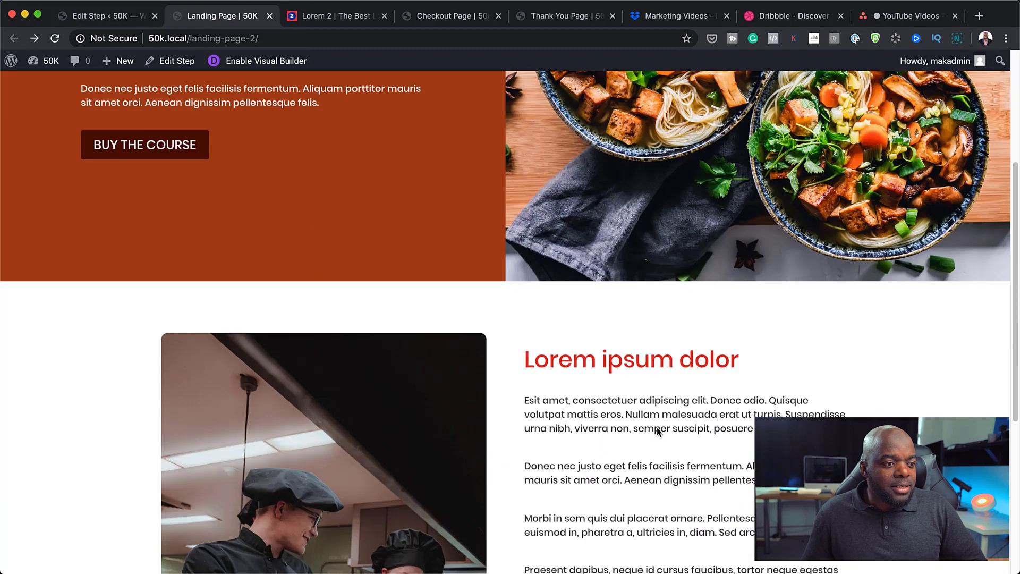
scroll(658, 431, "up", 6)
scroll(657, 431, "up", 3)
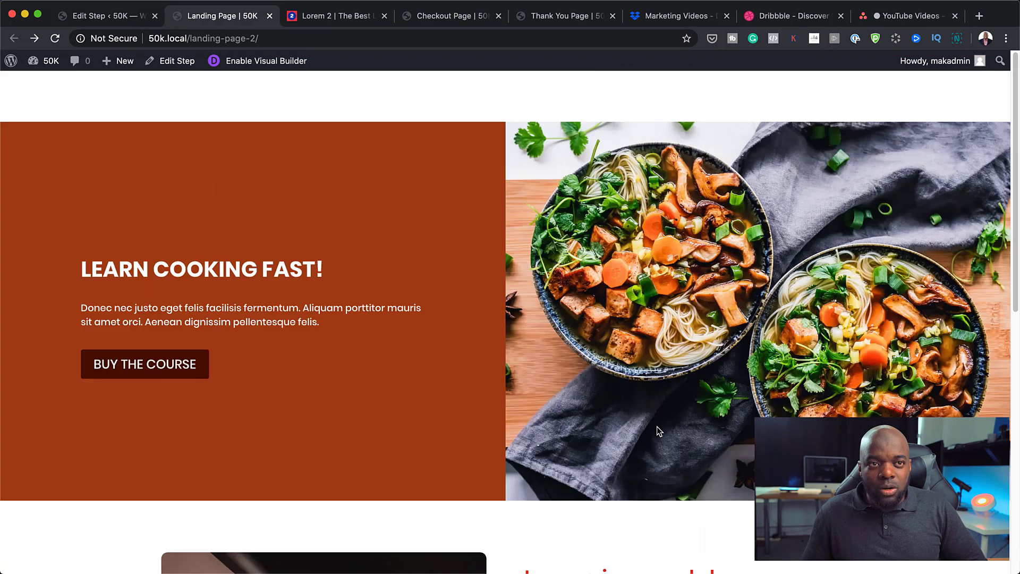